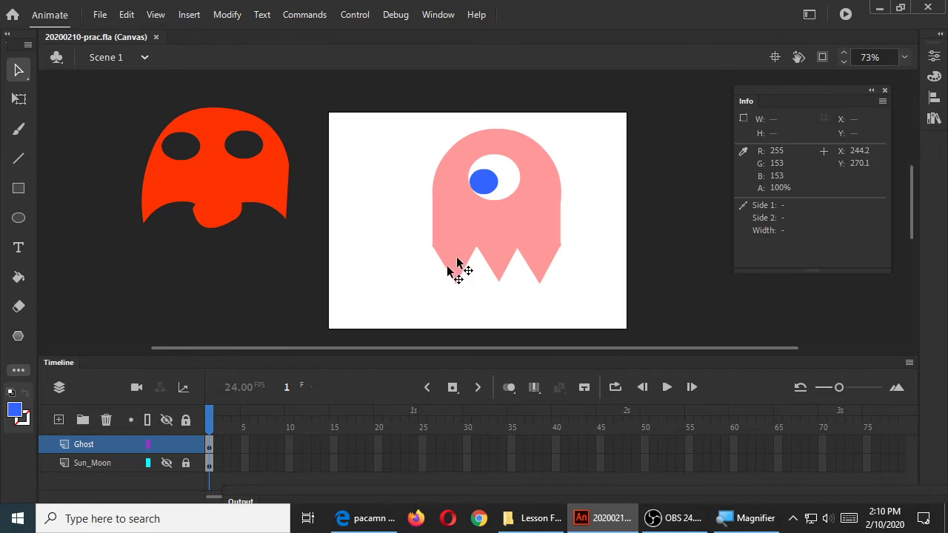
- Lock and hide the Ghost layer, and add a new layer named Fills_Strokes above it
{"action": "left_click", "coordinate": [185, 445]}
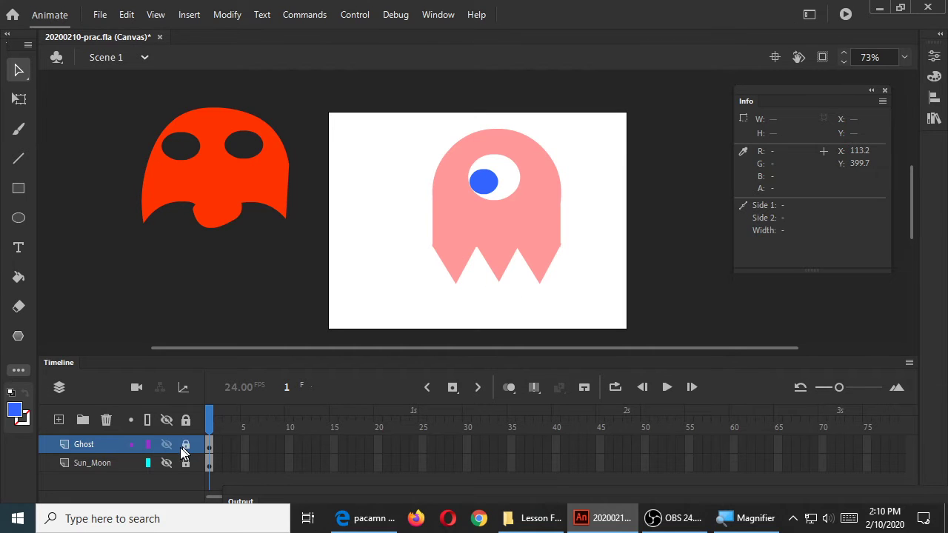
{"action": "left_click", "coordinate": [166, 445]}
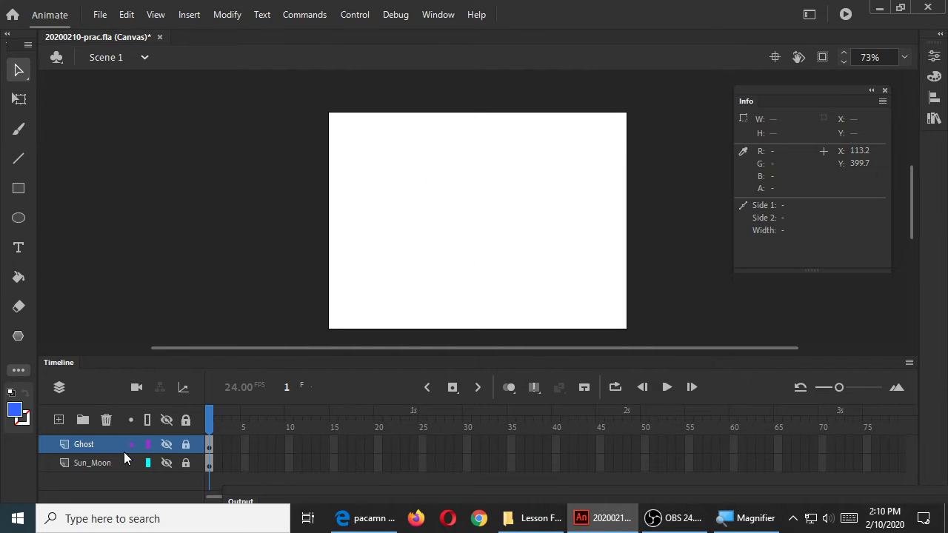
{"action": "left_click", "coordinate": [58, 420]}
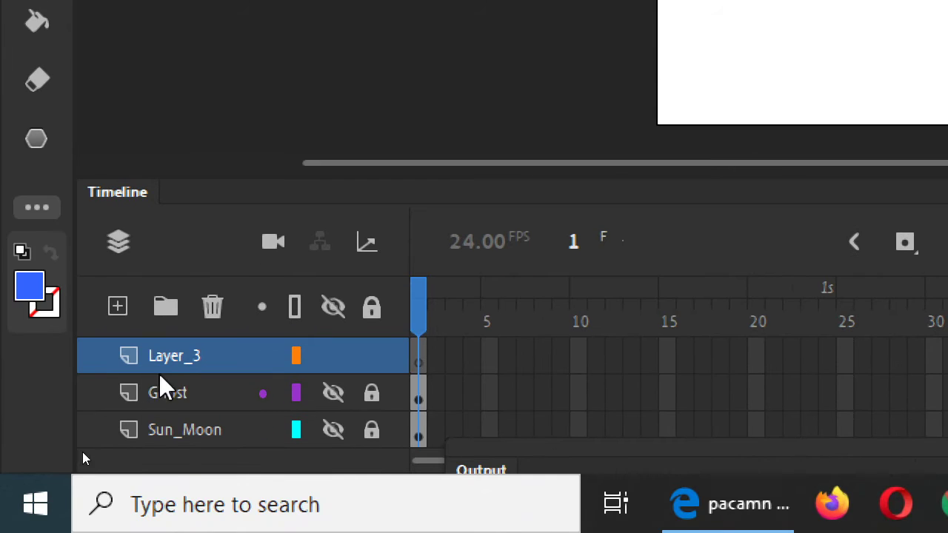
{"action": "double_click", "coordinate": [167, 358]}
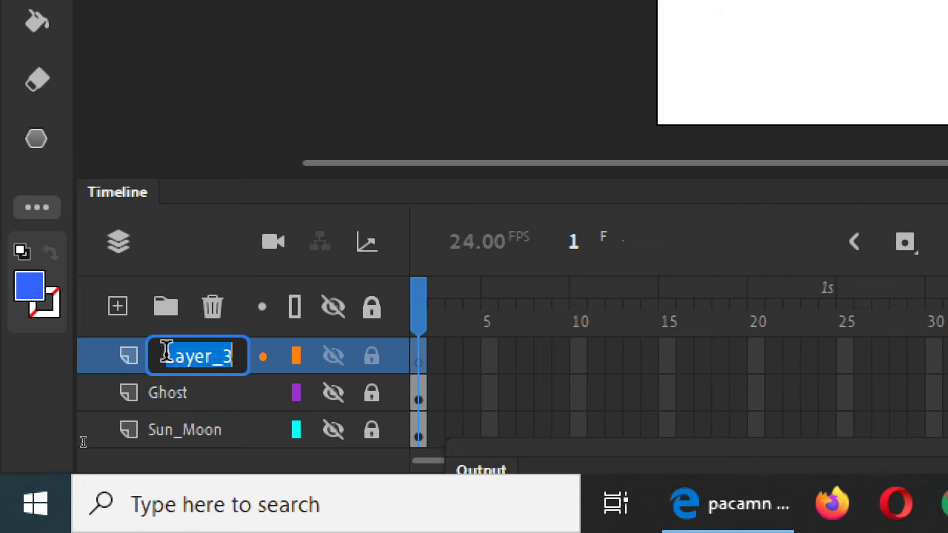
{"action": "type", "text": "Fills_Strokes"}
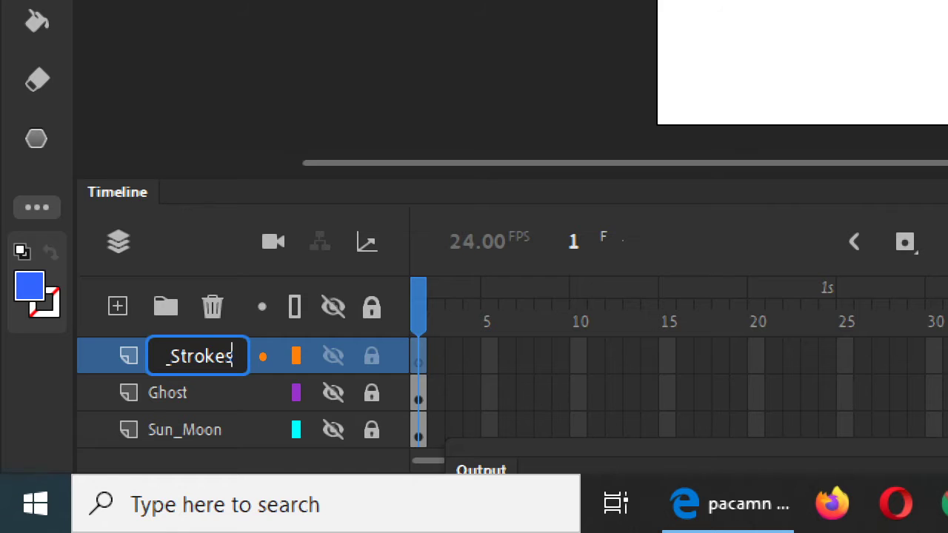
{"action": "key", "text": "Return"}
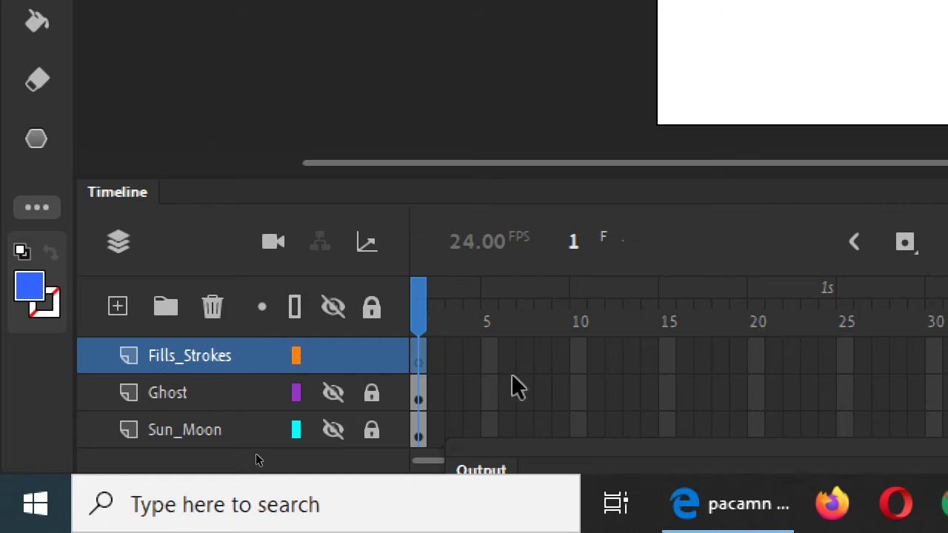
{"action": "left_click_drag", "start_coordinate": [408, 388], "coordinate": [416, 388]}
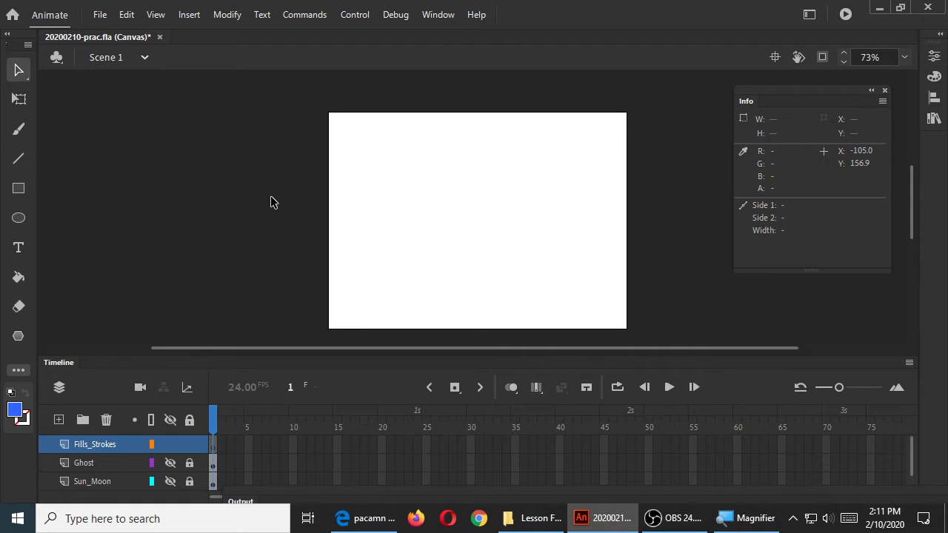
{"action": "left_click", "coordinate": [20, 371]}
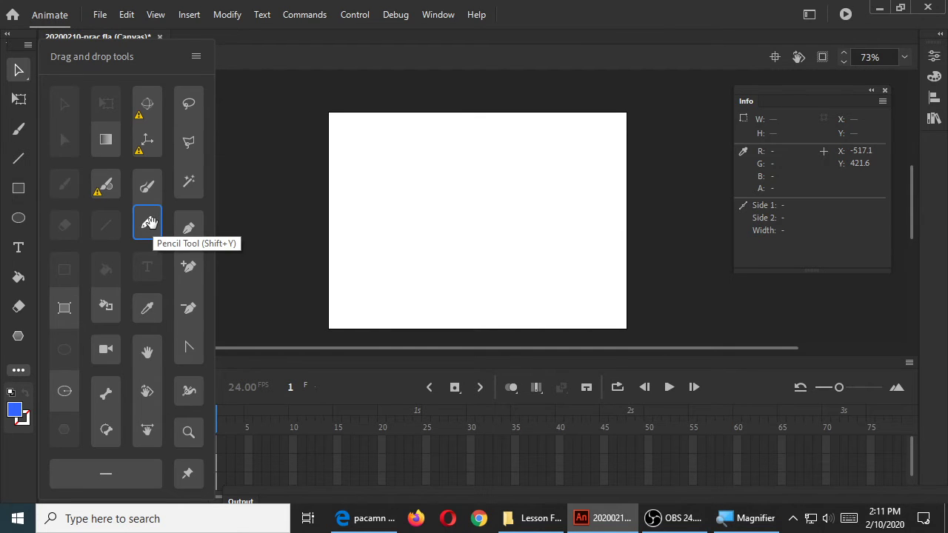
{"action": "left_click", "coordinate": [261, 173]}
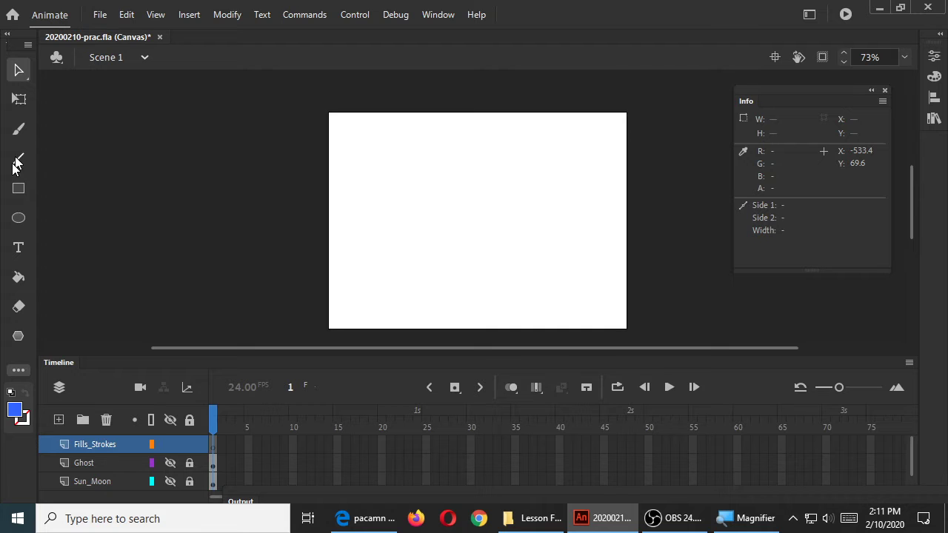
- Draw three crossing black straight lines on the Fills_Strokes layer so that they enclose a triangle
{"action": "left_click", "coordinate": [13, 414]}
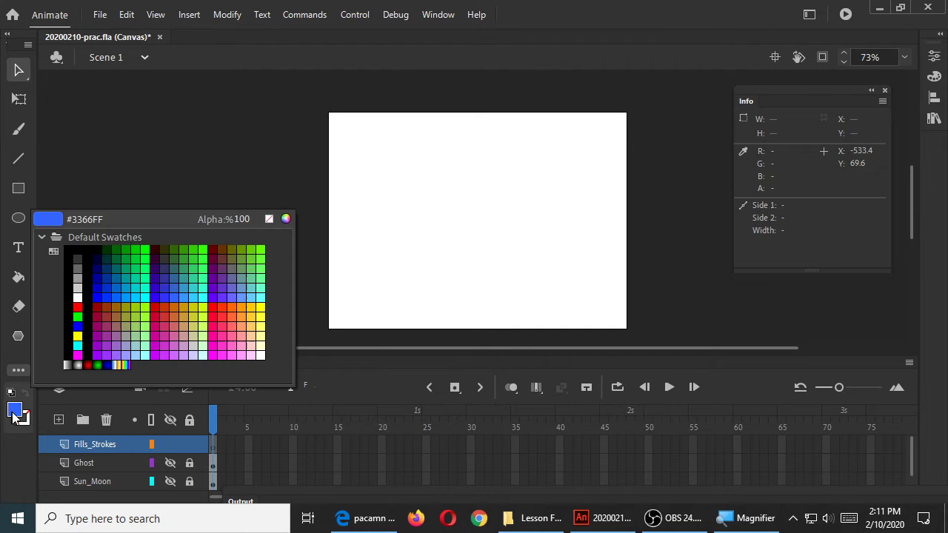
{"action": "left_click", "coordinate": [77, 251]}
{"action": "left_click", "coordinate": [18, 158]}
{"action": "left_click_drag", "start_coordinate": [419, 121], "coordinate": [595, 243]}
{"action": "mouse_move", "coordinate": [528, 130]}
{"action": "left_mouse_down"}
{"action": "mouse_move", "coordinate": [323, 205]}
{"action": "mouse_move", "coordinate": [480, 203]}
{"action": "mouse_move", "coordinate": [589, 218]}
{"action": "left_mouse_up"}
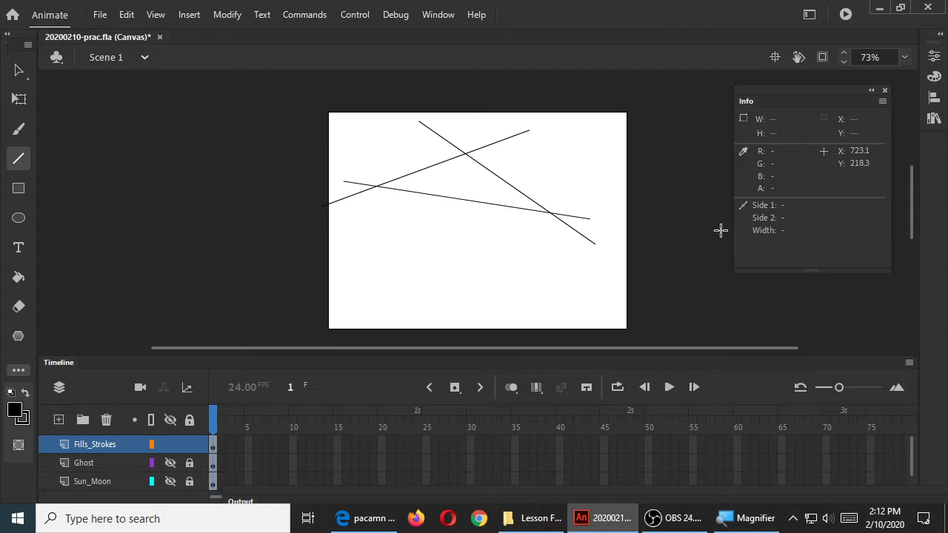
- Fill the triangle enclosed by the three black lines with orange #CC6600 using the Paint Bucket
{"action": "left_click", "coordinate": [18, 279]}
{"action": "left_click", "coordinate": [20, 418]}
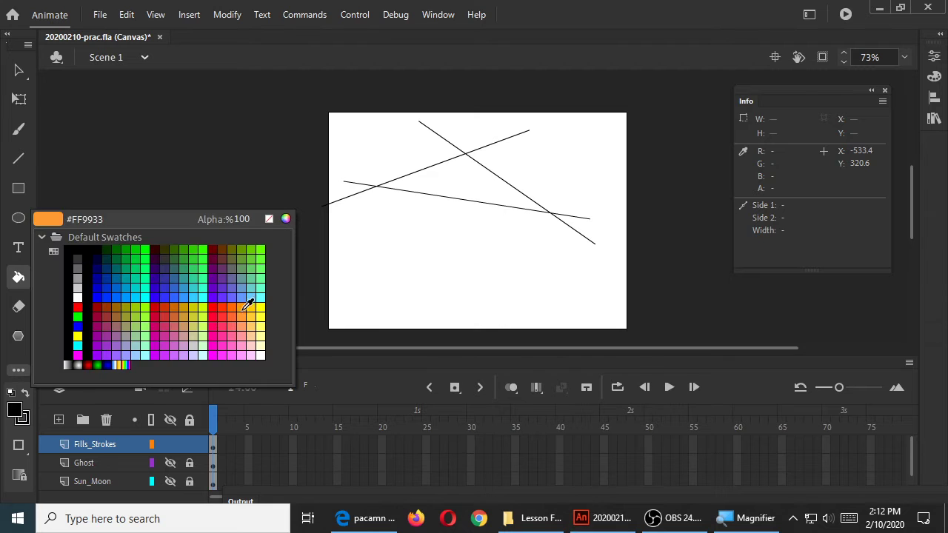
{"action": "left_click", "coordinate": [177, 304]}
{"action": "left_click", "coordinate": [453, 186]}
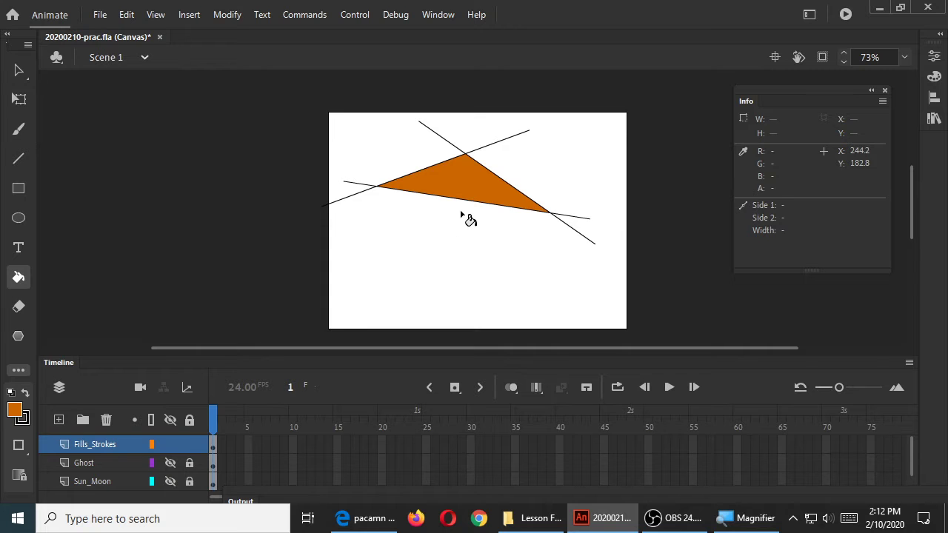
- Move all the connected black lines away from the orange fill, and pull the triangle's two outer corners inward
{"action": "key", "text": "v"}
{"action": "double_click", "coordinate": [581, 241]}
{"action": "mouse_move", "coordinate": [585, 243]}
{"action": "left_mouse_down"}
{"action": "mouse_move", "coordinate": [548, 288]}
{"action": "mouse_move", "coordinate": [419, 322]}
{"action": "mouse_move", "coordinate": [343, 293]}
{"action": "left_mouse_up"}
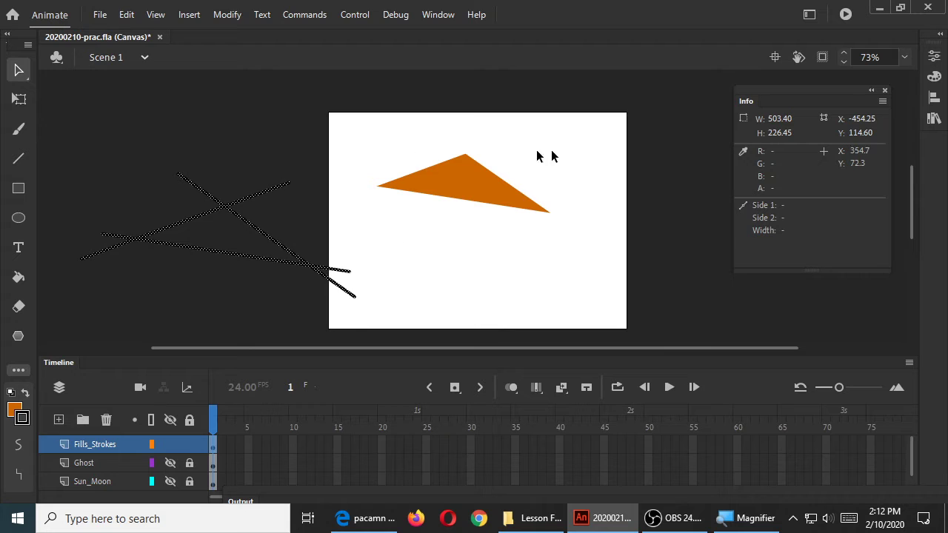
{"action": "left_click_drag", "start_coordinate": [549, 212], "coordinate": [487, 197]}
{"action": "left_click_drag", "start_coordinate": [381, 187], "coordinate": [437, 180]}
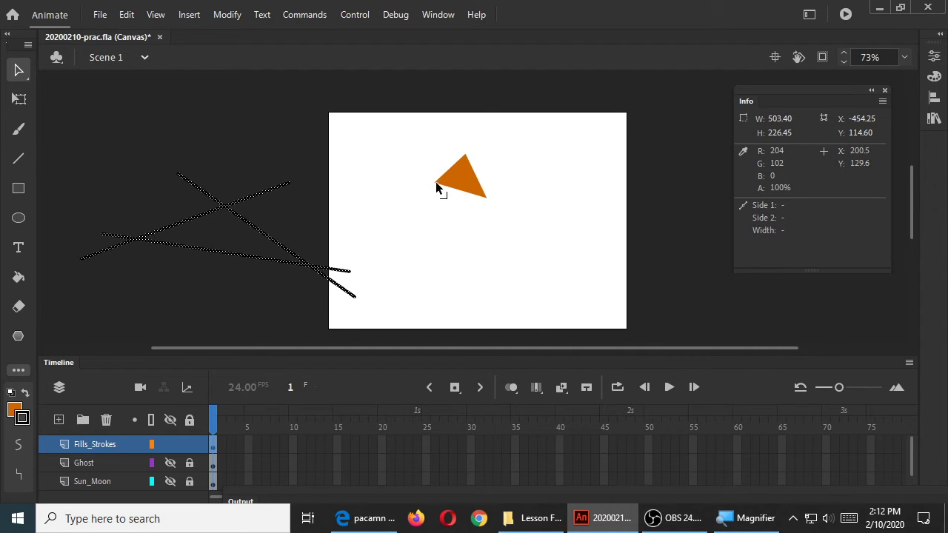
- Undo the corner edits, the line move, the orange fill and the drawn black lines
{"action": "key", "text": "ctrl+z"}
{"action": "key", "text": "ctrl+z"}
{"action": "key", "text": "ctrl+z"}
{"action": "left_click", "coordinate": [417, 217]}
{"action": "key", "text": "ctrl+z"}
{"action": "key", "text": "ctrl+z"}
{"action": "key", "text": "ctrl+z"}
{"action": "key", "text": "ctrl+z"}
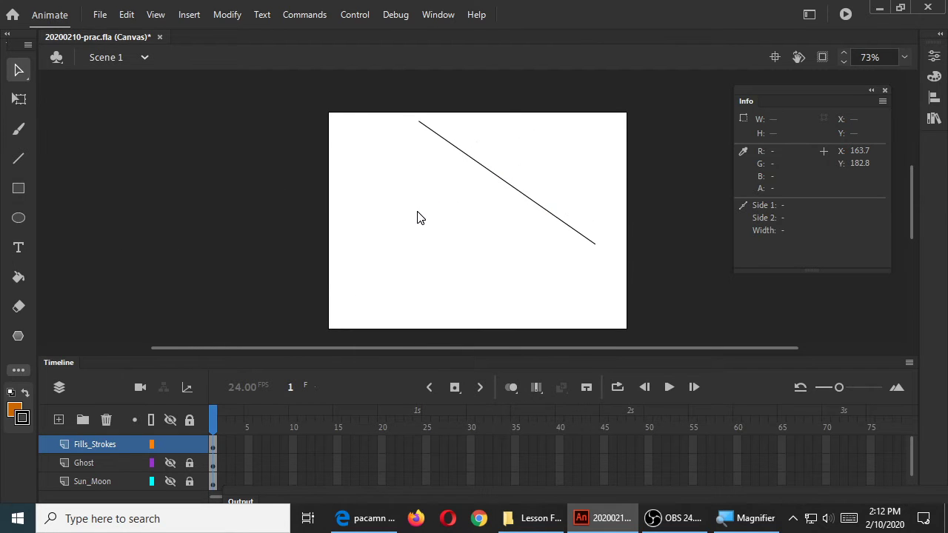
- Activate the Line tool and set the stroke colour to brown #993300
{"action": "left_click", "coordinate": [22, 160]}
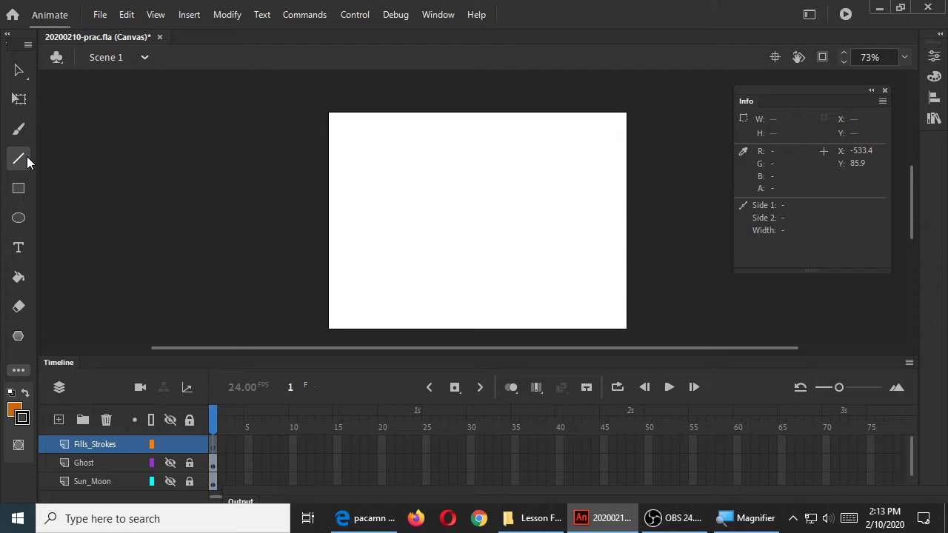
{"action": "left_click", "coordinate": [29, 418]}
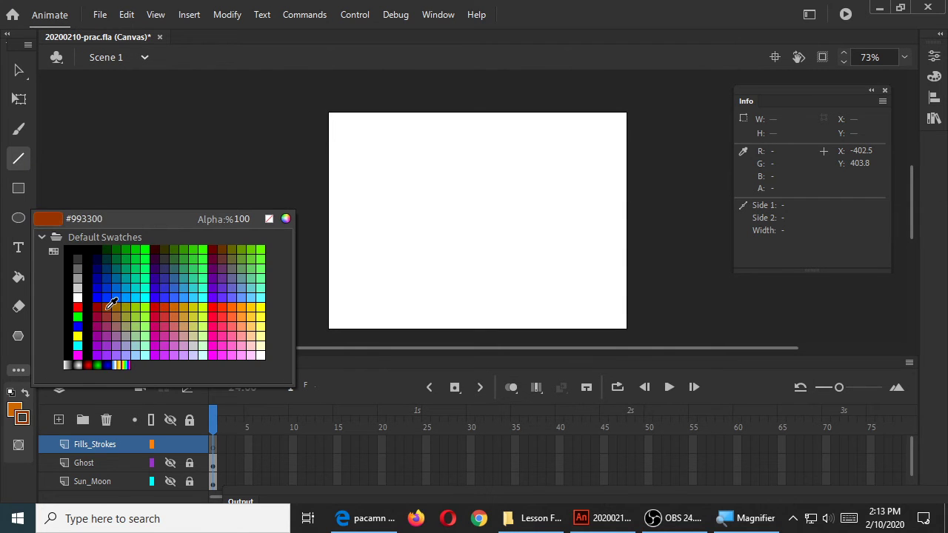
{"action": "left_click", "coordinate": [111, 305]}
{"action": "mouse_move", "coordinate": [452, 138]}
{"action": "left_mouse_down"}
{"action": "mouse_move", "coordinate": [408, 232]}
{"action": "mouse_move", "coordinate": [405, 266]}
{"action": "left_mouse_up"}
{"action": "left_click_drag", "start_coordinate": [425, 135], "coordinate": [519, 261]}
{"action": "left_click_drag", "start_coordinate": [505, 171], "coordinate": [448, 266]}
{"action": "left_click_drag", "start_coordinate": [391, 214], "coordinate": [495, 272]}
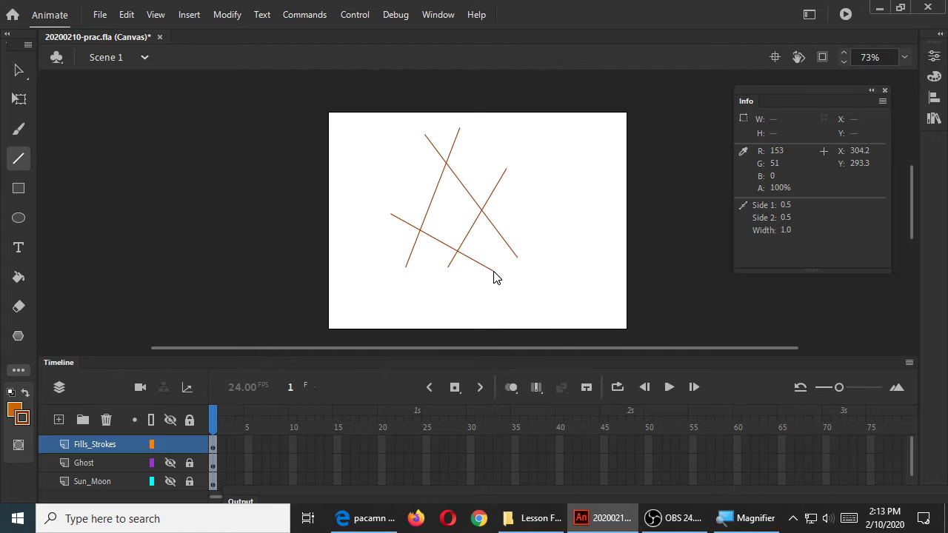
{"action": "key", "text": "ctrl+z"}
{"action": "key", "text": "ctrl+z"}
{"action": "key", "text": "ctrl+z"}
{"action": "key", "text": "ctrl+z"}
- Draw four crossing brown lines around the middle of the canvas, enclosing a tilted quadrilateral with overhanging line ends
{"action": "left_click_drag", "start_coordinate": [477, 140], "coordinate": [408, 224]}
{"action": "left_click_drag", "start_coordinate": [444, 155], "coordinate": [525, 226]}
{"action": "left_click_drag", "start_coordinate": [526, 191], "coordinate": [458, 269]}
{"action": "mouse_move", "coordinate": [419, 179]}
{"action": "left_mouse_down"}
{"action": "mouse_move", "coordinate": [462, 265]}
{"action": "mouse_move", "coordinate": [484, 271]}
{"action": "left_mouse_up"}
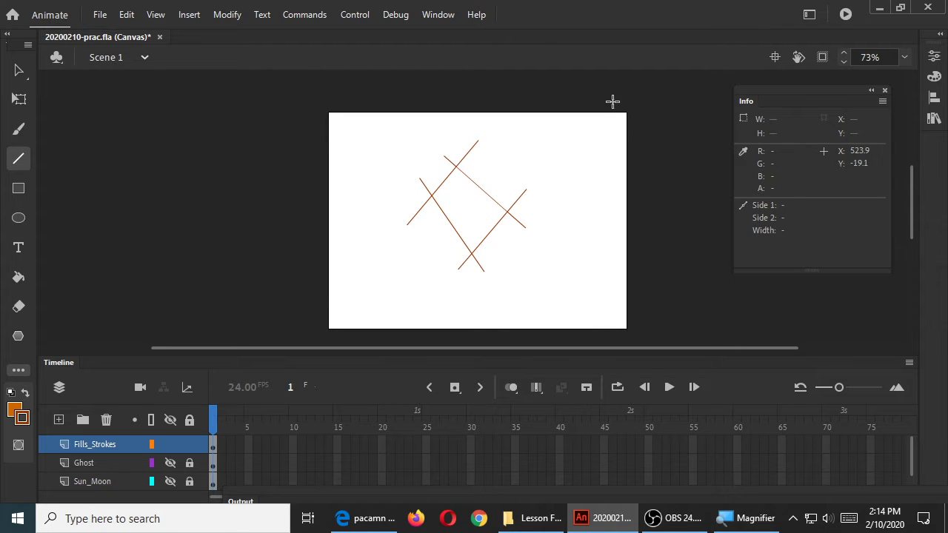
- Set the fill colour to bright green and fill the quadrilateral enclosed by the four brown lines
{"action": "left_click", "coordinate": [20, 278]}
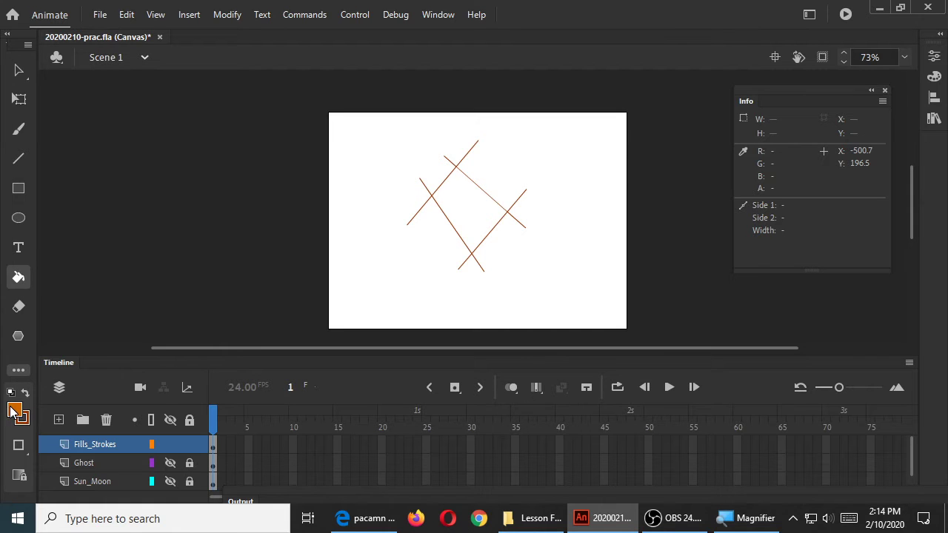
{"action": "left_click", "coordinate": [15, 413]}
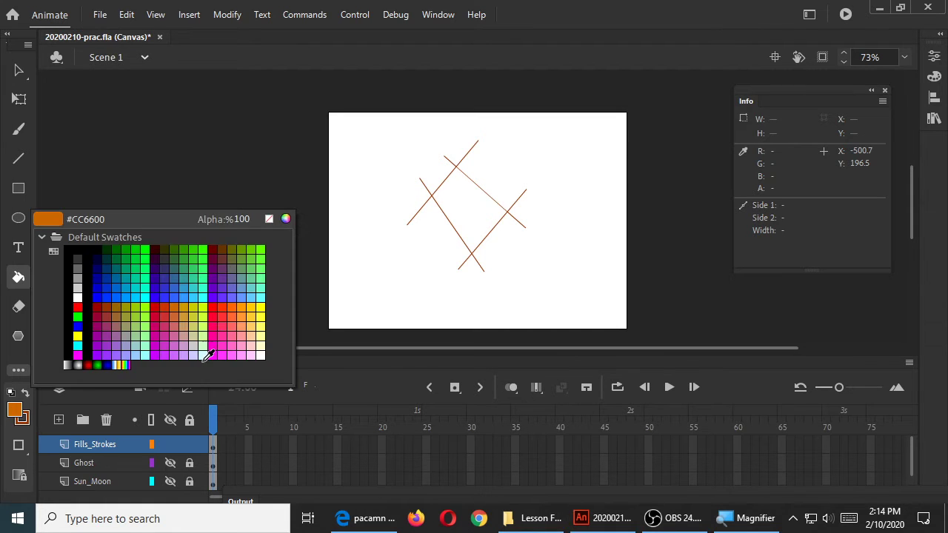
{"action": "left_click", "coordinate": [261, 248]}
{"action": "left_click", "coordinate": [471, 208]}
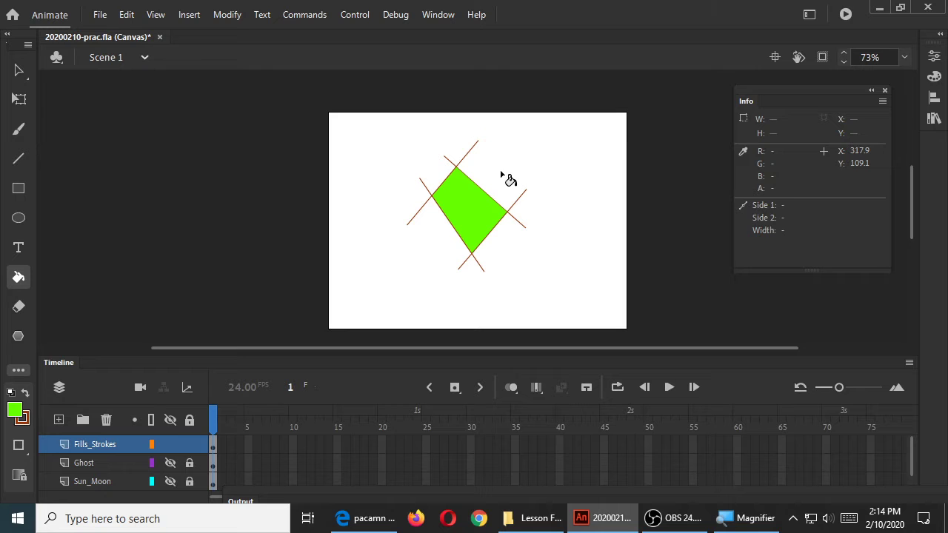
- Draw a fifth line outside the quadrilateral's upper-right side and fill the newly enclosed strip with bright green
{"action": "left_click", "coordinate": [19, 158]}
{"action": "mouse_move", "coordinate": [465, 131]}
{"action": "left_mouse_down"}
{"action": "mouse_move", "coordinate": [544, 201]}
{"action": "mouse_move", "coordinate": [541, 227]}
{"action": "left_mouse_up"}
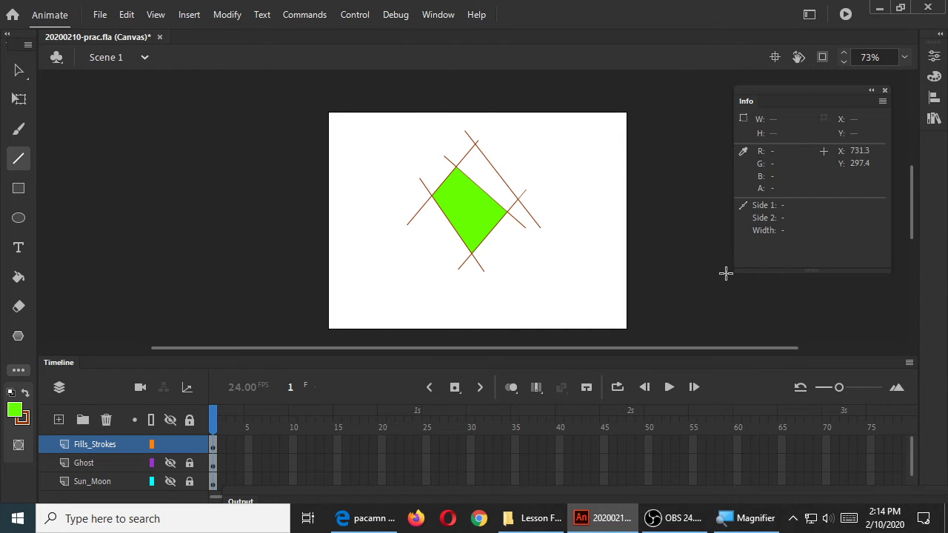
{"action": "key", "text": "k"}
{"action": "left_click", "coordinate": [501, 196]}
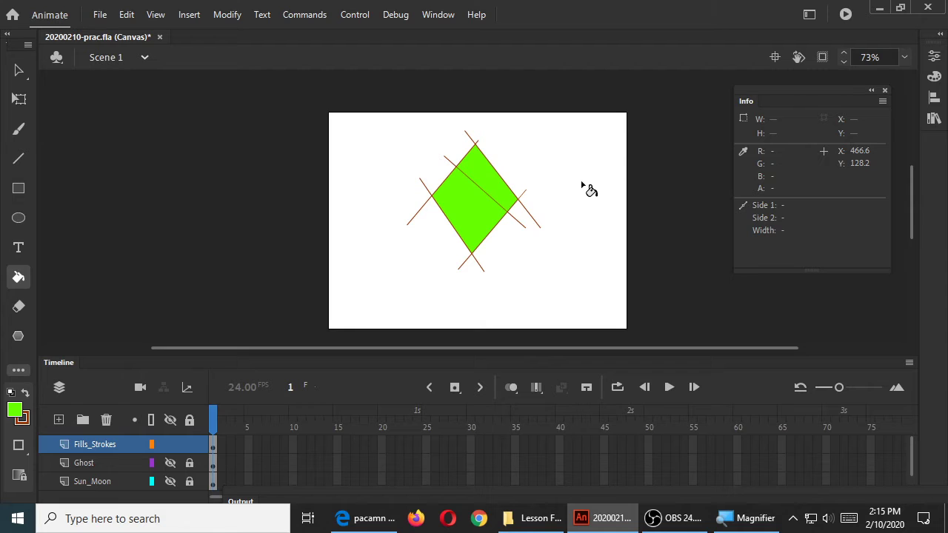
- Undo the strip's fill, the fifth line and the quadrilateral's green fill
{"action": "key", "text": "ctrl+z"}
{"action": "key", "text": "ctrl+z"}
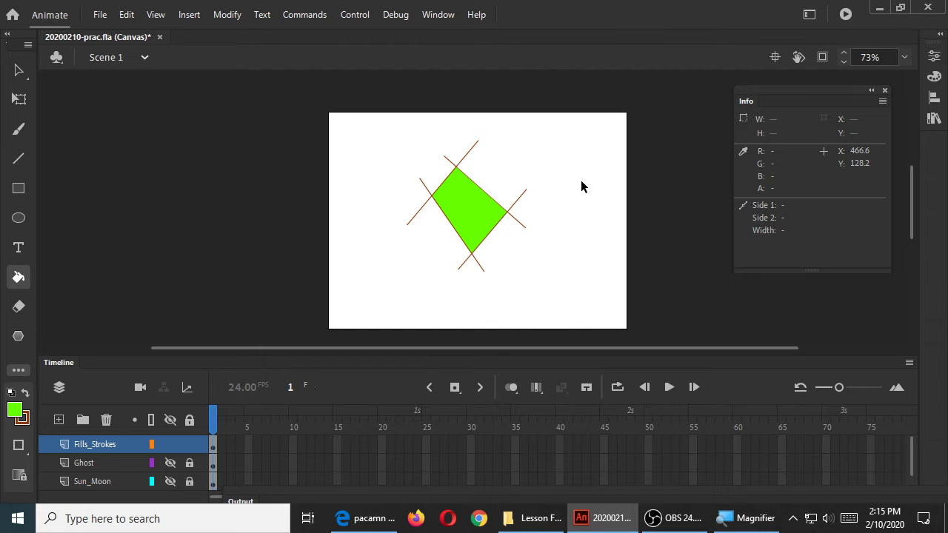
{"action": "key", "text": "ctrl+z"}
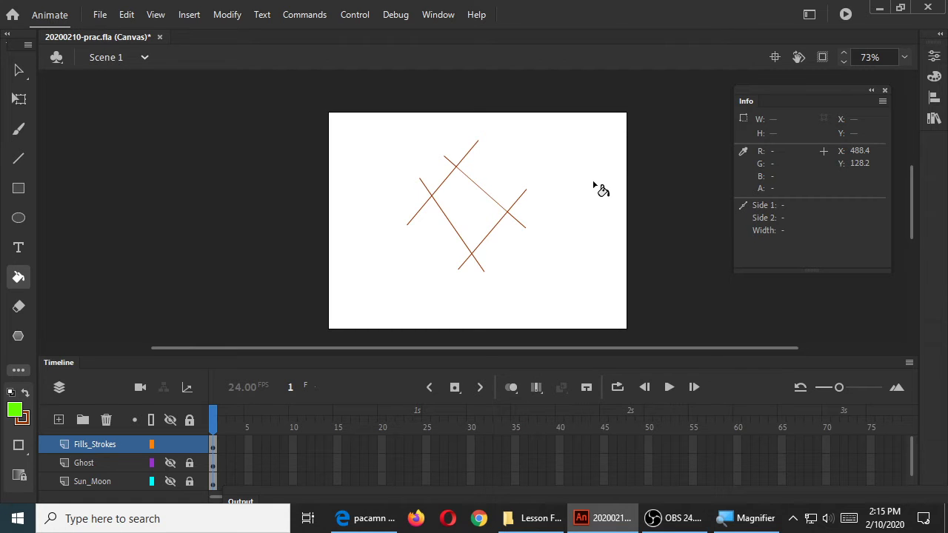
- Select a short piece of the upper-right line near its lower crossing, and fill the enclosed quadrilateral with bright green again
{"action": "key", "text": "v"}
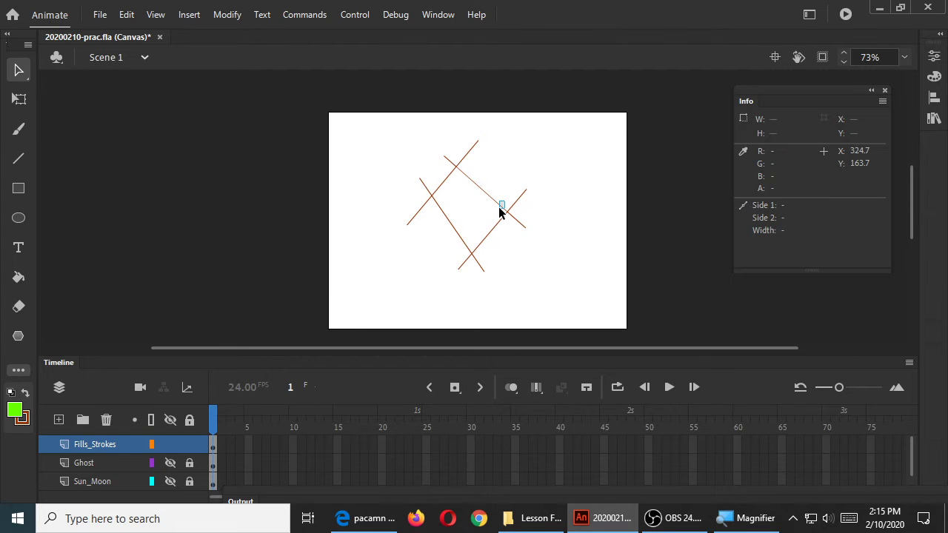
{"action": "left_click", "coordinate": [499, 210]}
{"action": "key", "text": "Delete"}
{"action": "key", "text": "k"}
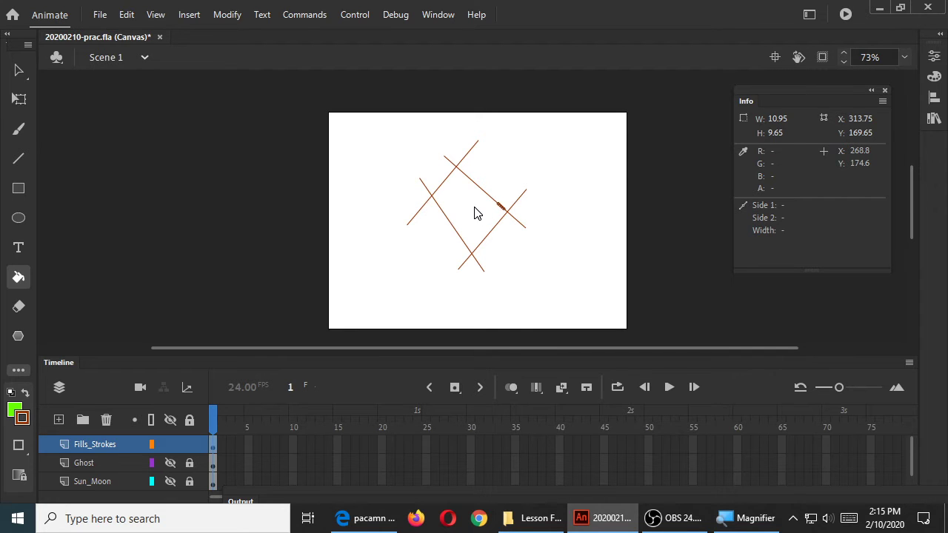
{"action": "left_click", "coordinate": [484, 210]}
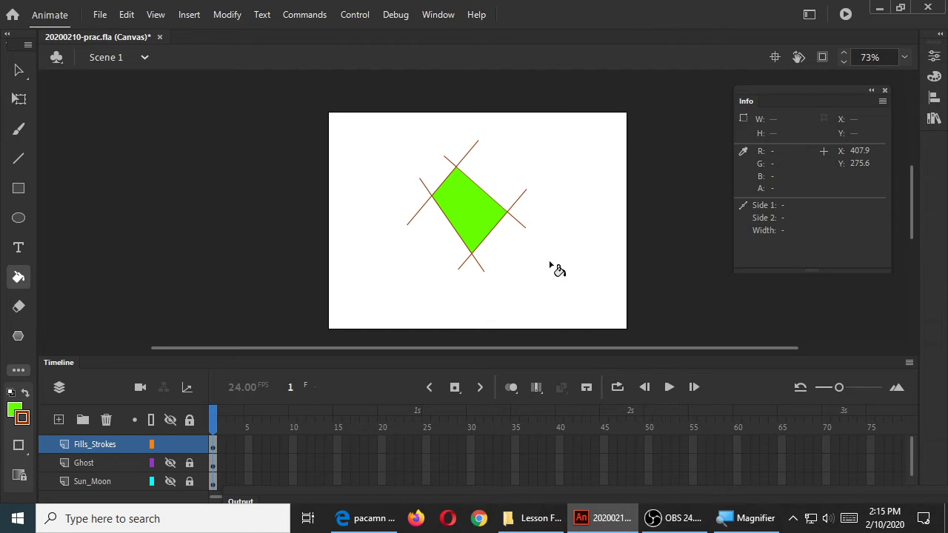
- Delete the overhanging line end that extends upward from the green quadrilateral's right corner
{"action": "left_click", "coordinate": [19, 71]}
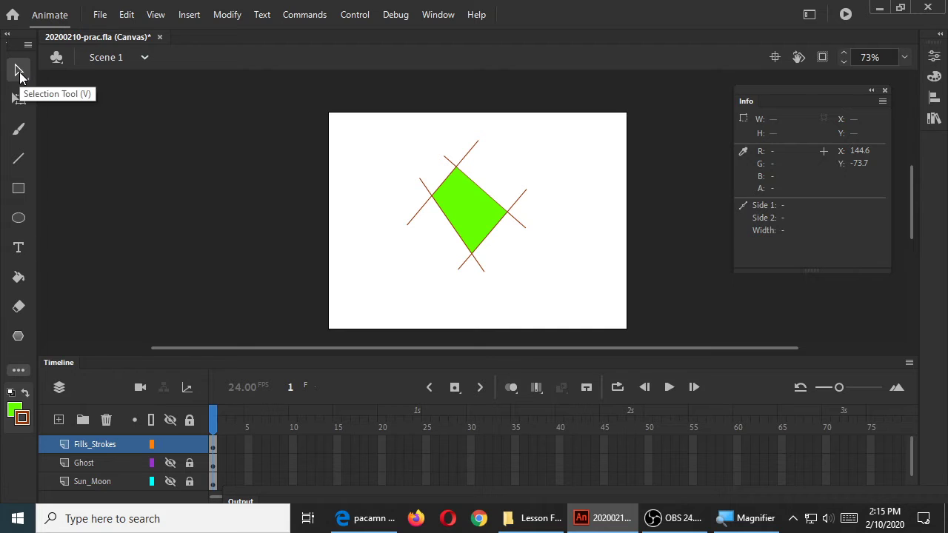
{"action": "double_click", "coordinate": [523, 196]}
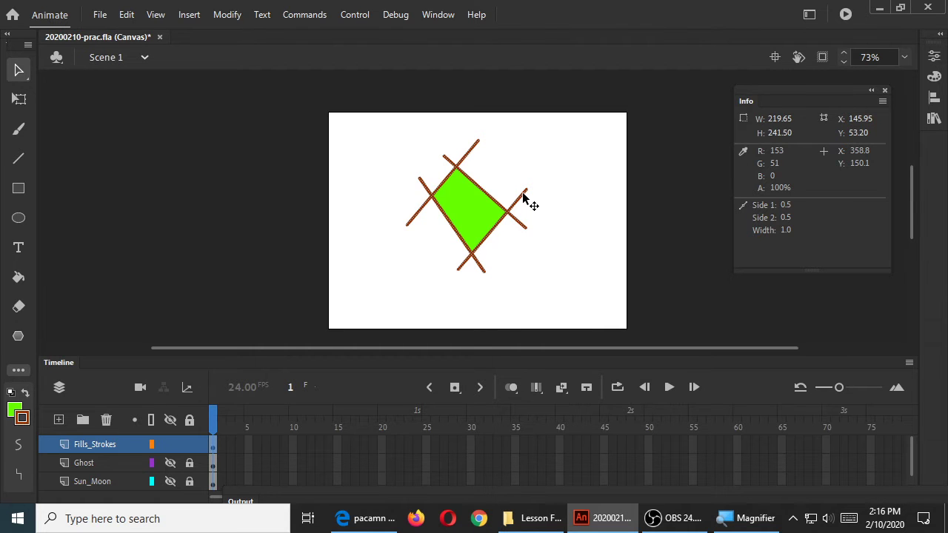
{"action": "left_click", "coordinate": [563, 164]}
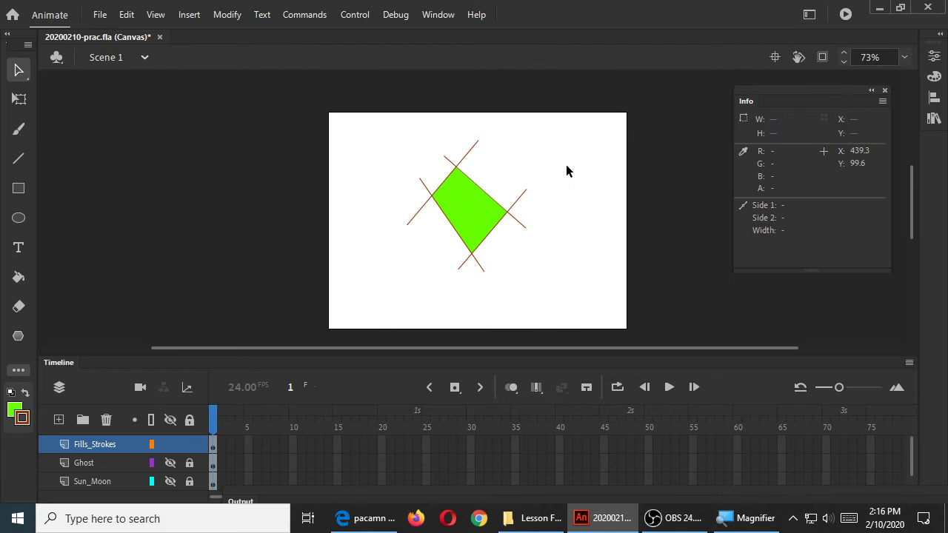
{"action": "left_click", "coordinate": [522, 197]}
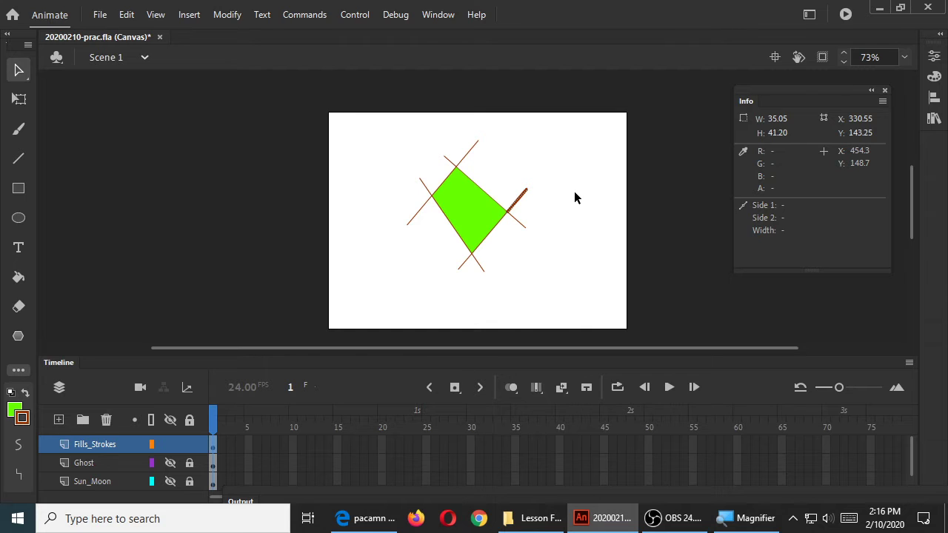
{"action": "key", "text": "Delete"}
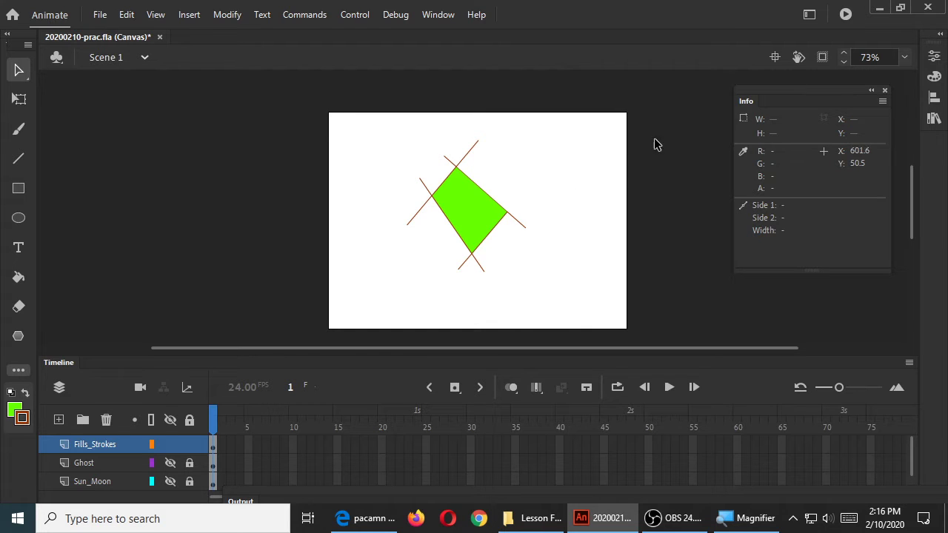
- Delete the overhanging line end below the quadrilateral's right corner, and undo both line-end deletions at that corner
{"action": "left_click", "coordinate": [520, 228]}
{"action": "key", "text": "Delete"}
{"action": "key", "text": "ctrl+z"}
{"action": "key", "text": "ctrl+z"}
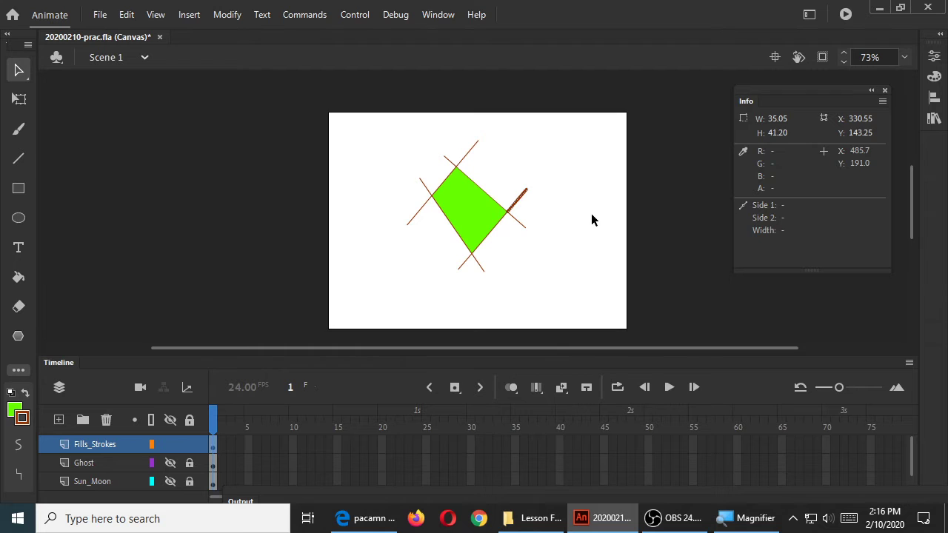
- Select all the connected brown strokes at once, delete them, and undo the deletion
{"action": "double_click", "coordinate": [518, 198]}
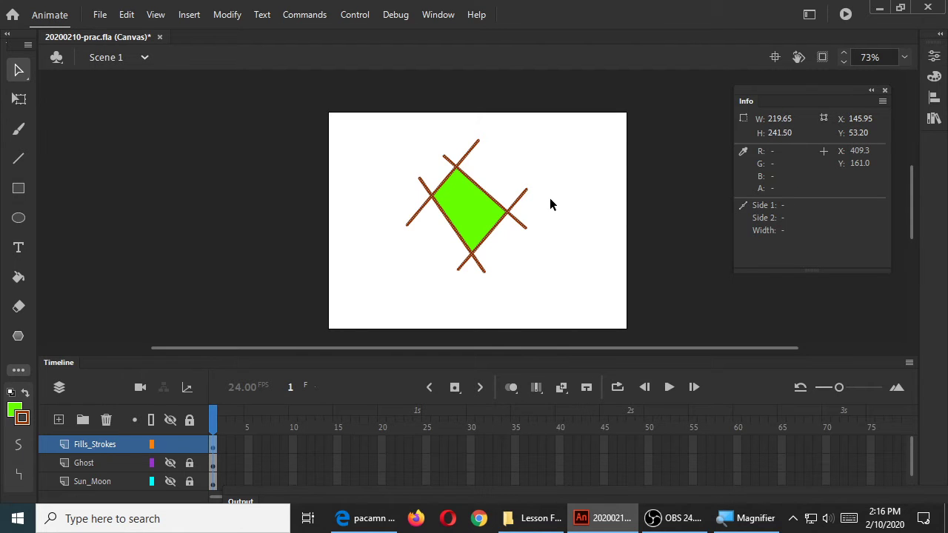
{"action": "key", "text": "Delete"}
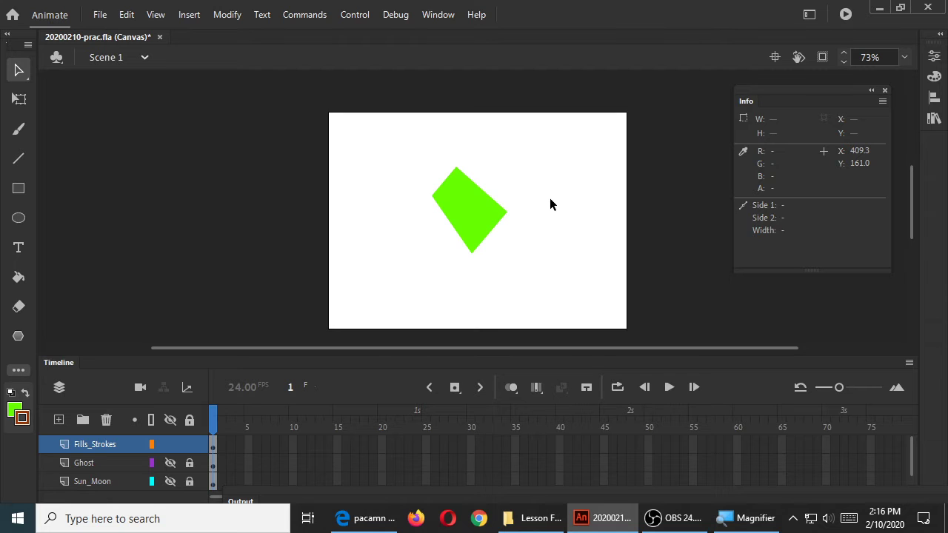
{"action": "key", "text": "ctrl+z"}
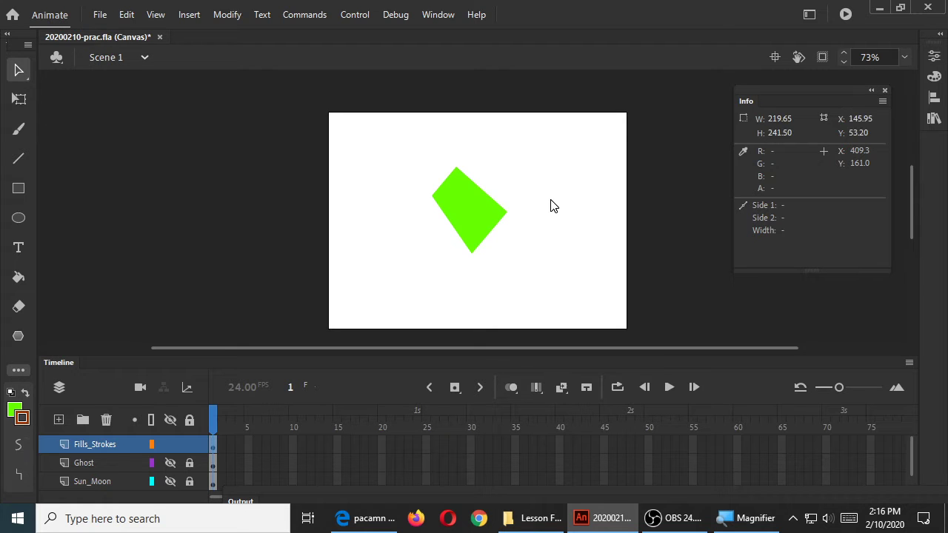
- Delete the overhanging line ends at the green quadrilateral's right and bottom corners
{"action": "left_click", "coordinate": [546, 203]}
{"action": "left_click", "coordinate": [523, 205]}
{"action": "left_click", "coordinate": [523, 227]}
{"action": "key", "text": "Delete"}
{"action": "left_click", "coordinate": [481, 268]}
{"action": "key", "text": "Delete"}
{"action": "left_click", "coordinate": [466, 268]}
{"action": "key", "text": "Delete"}
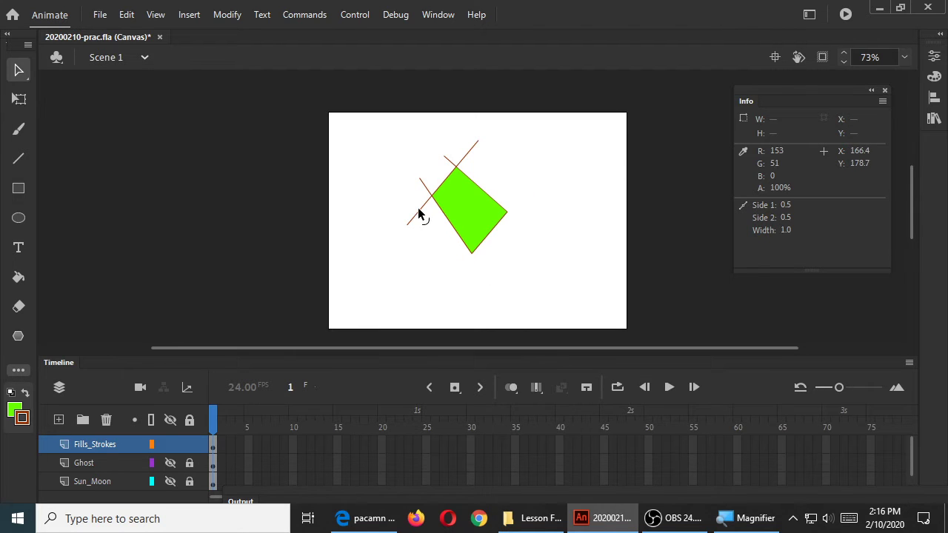
- Delete the overhanging line ends at the green quadrilateral's left and top corners
{"action": "left_click", "coordinate": [423, 209]}
{"action": "key", "text": "Delete"}
{"action": "left_click", "coordinate": [425, 189]}
{"action": "key", "text": "Delete"}
{"action": "left_click", "coordinate": [450, 162]}
{"action": "key", "text": "Delete"}
{"action": "left_click", "coordinate": [471, 148]}
{"action": "key", "text": "Delete"}
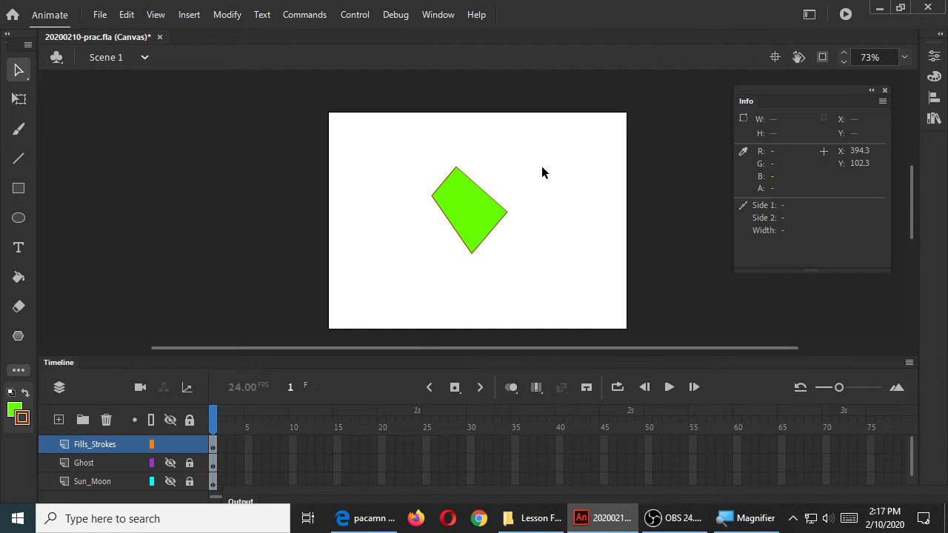
- Select the quadrilateral's whole outline, change its stroke colour to blue and deselect it
{"action": "double_click", "coordinate": [507, 221]}
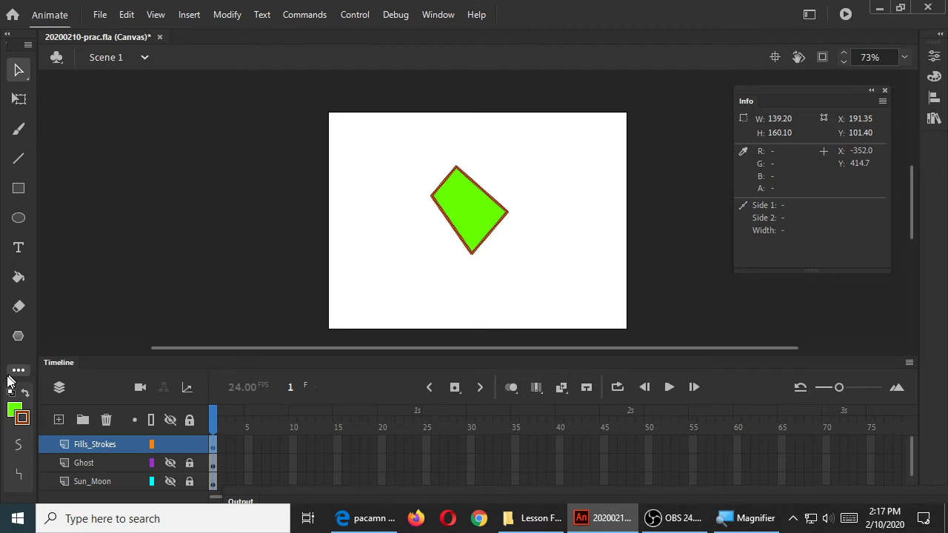
{"action": "left_click", "coordinate": [27, 424]}
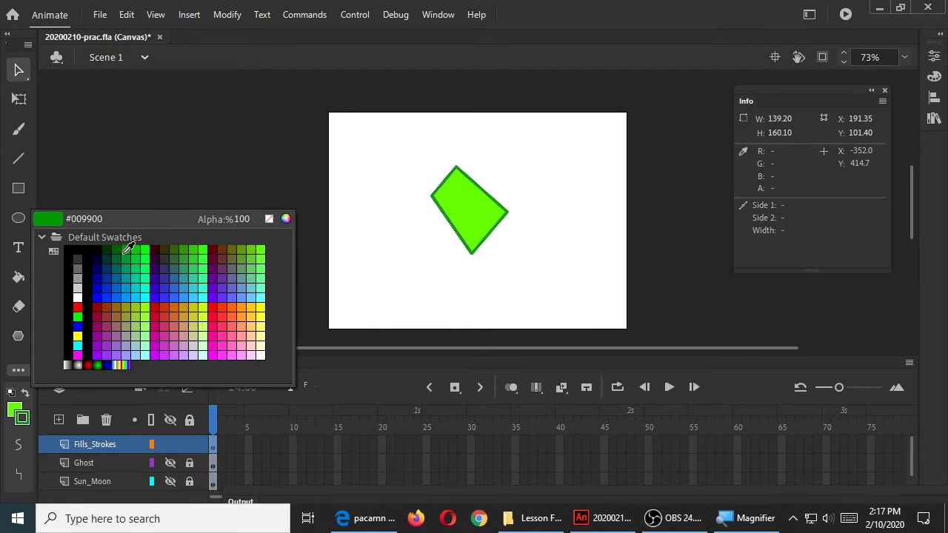
{"action": "left_click", "coordinate": [103, 299]}
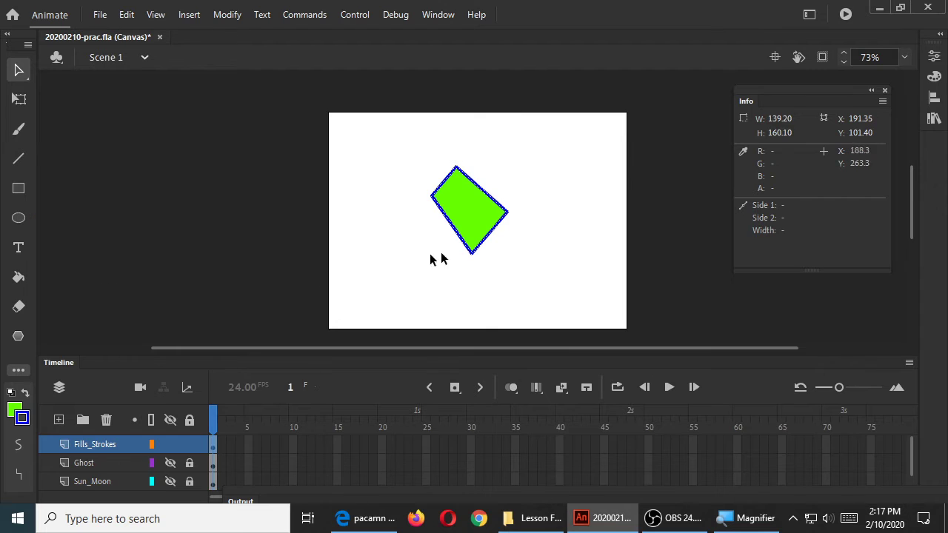
{"action": "left_click", "coordinate": [578, 195]}
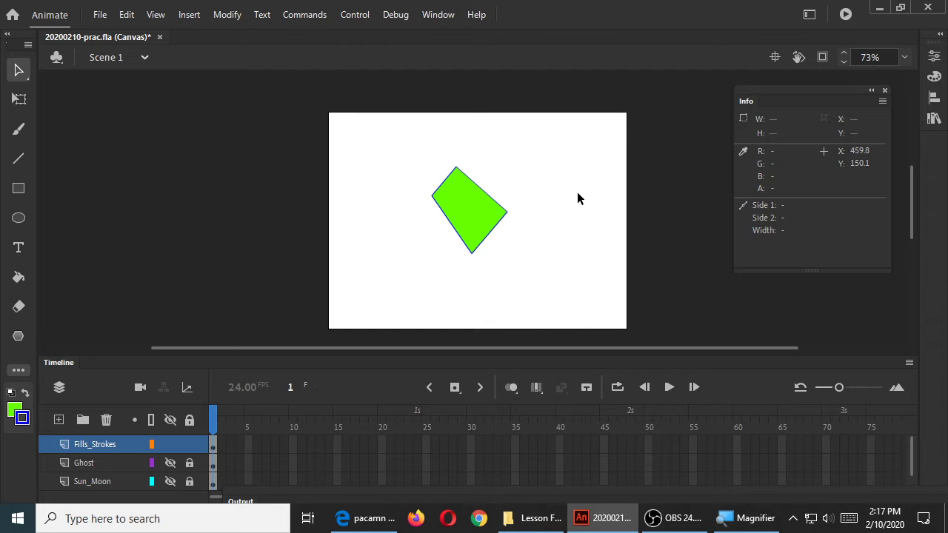
- Change the stroke colour of the quadrilateral's lower-right side alone to yellow (#FFFF00) and deselect it
{"action": "left_click", "coordinate": [500, 222]}
{"action": "left_click", "coordinate": [26, 418]}
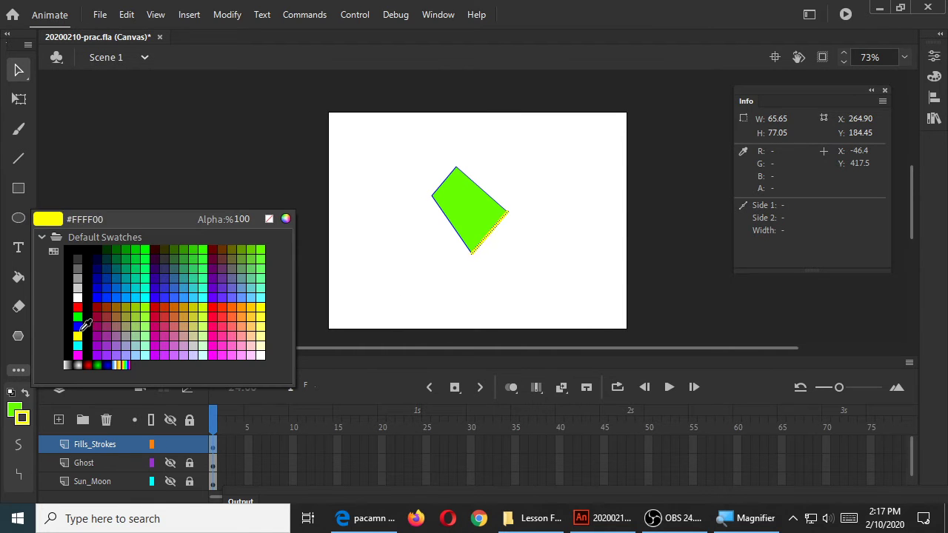
{"action": "left_click", "coordinate": [82, 331]}
{"action": "left_click", "coordinate": [578, 241]}
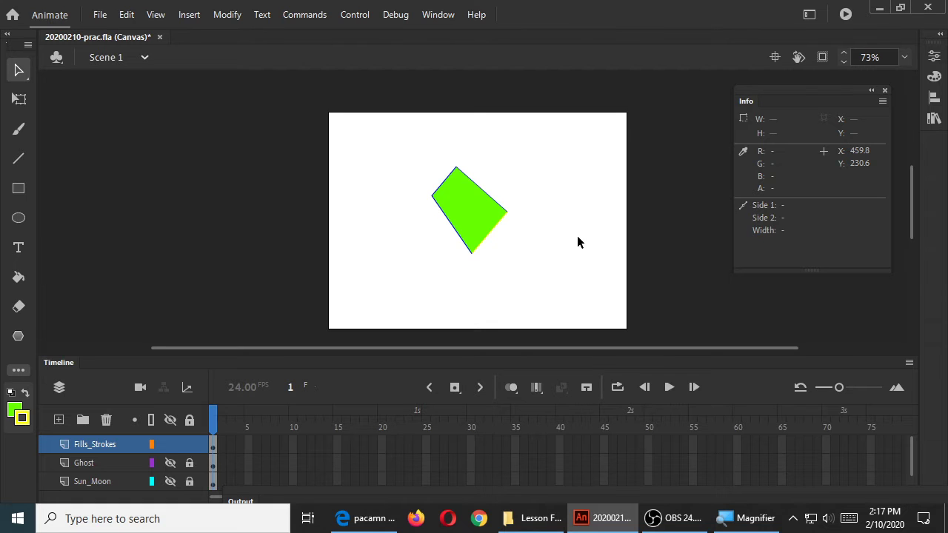
- Select the connected blue strokes together, select the yellow side on its own, and clear the selection
{"action": "double_click", "coordinate": [491, 200]}
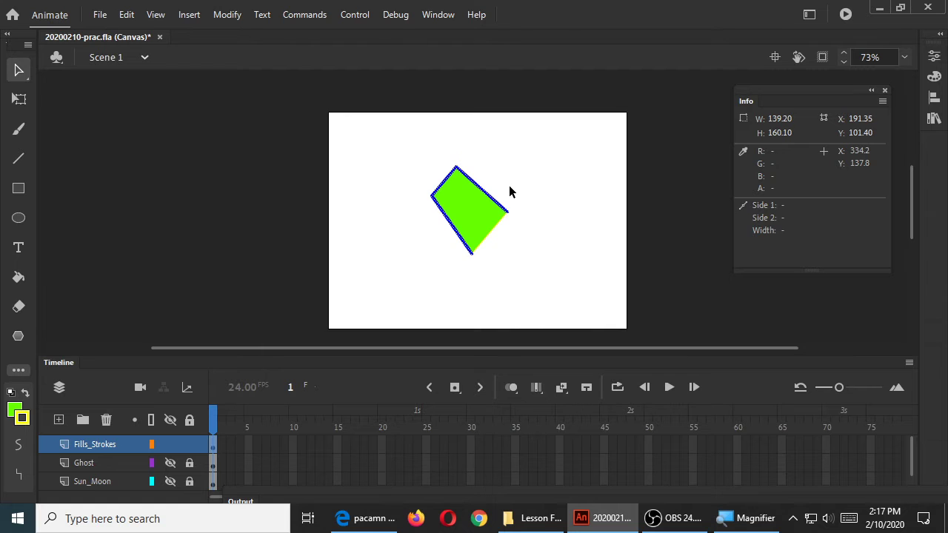
{"action": "left_click", "coordinate": [498, 228]}
{"action": "left_click", "coordinate": [496, 227]}
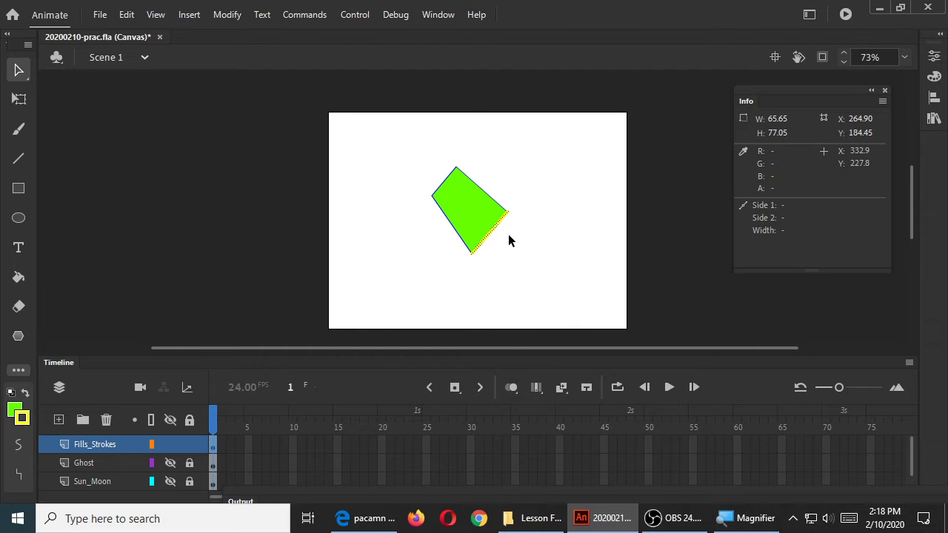
{"action": "left_click", "coordinate": [539, 217]}
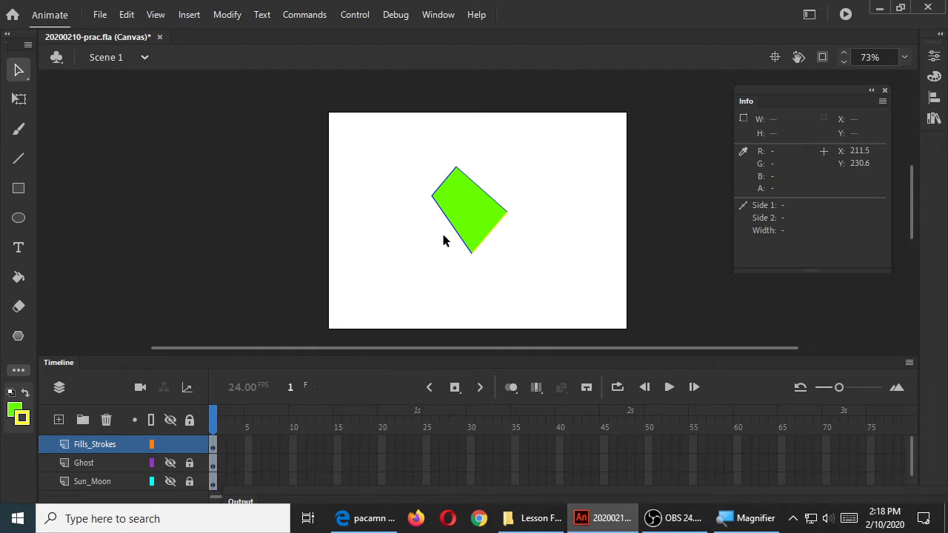
- Bend the quadrilateral's lower-left side outward into a curve, and recolour all its strokes, blue and yellow, to #6699CC
{"action": "left_click_drag", "start_coordinate": [447, 229], "coordinate": [395, 258]}
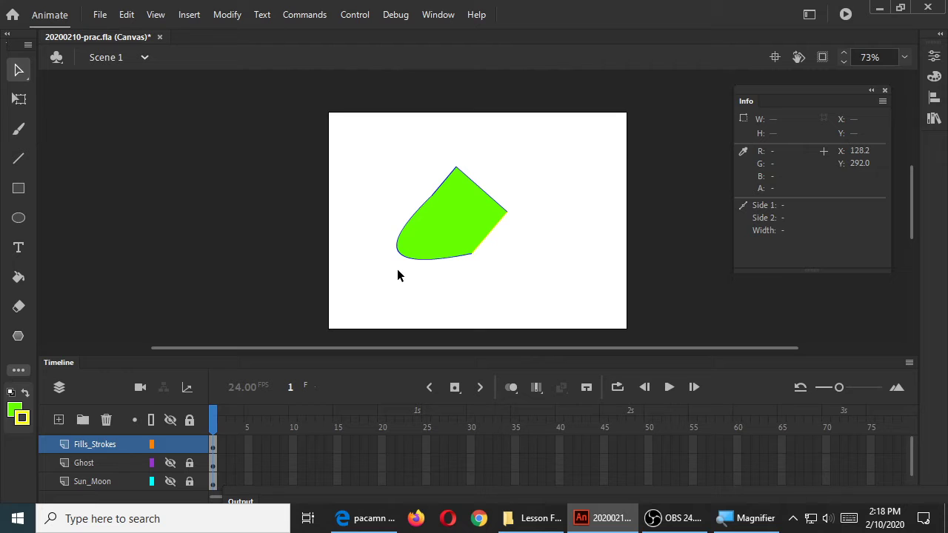
{"action": "left_click", "coordinate": [490, 242]}
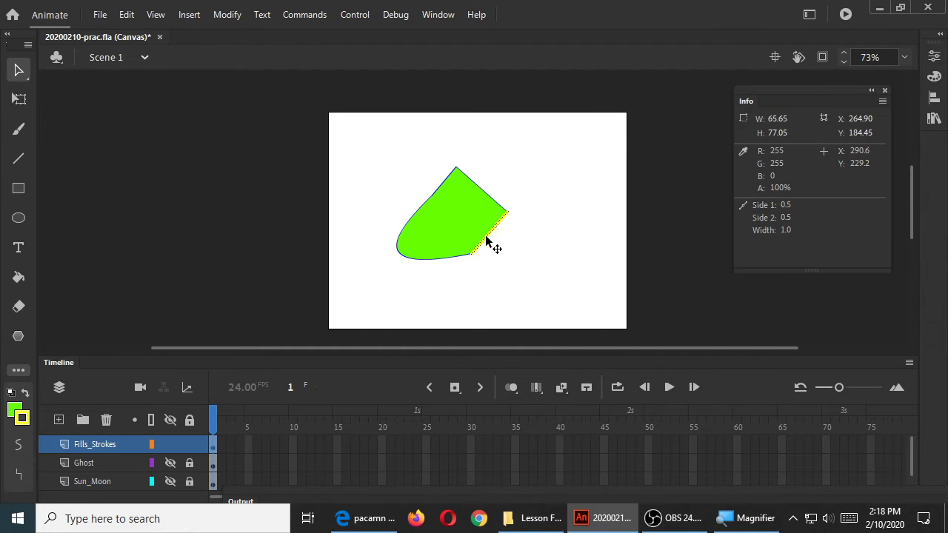
{"action": "double_click", "coordinate": [502, 212]}
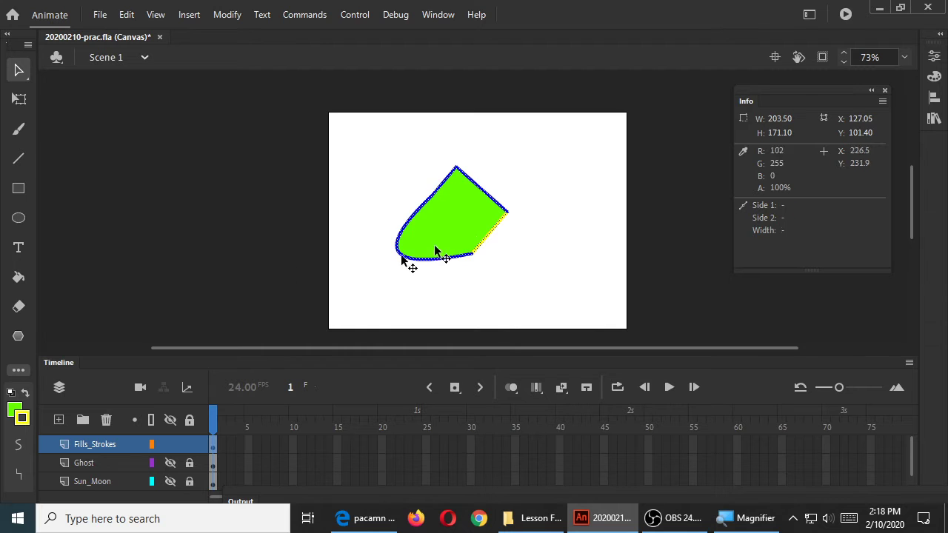
{"action": "left_click", "coordinate": [28, 423]}
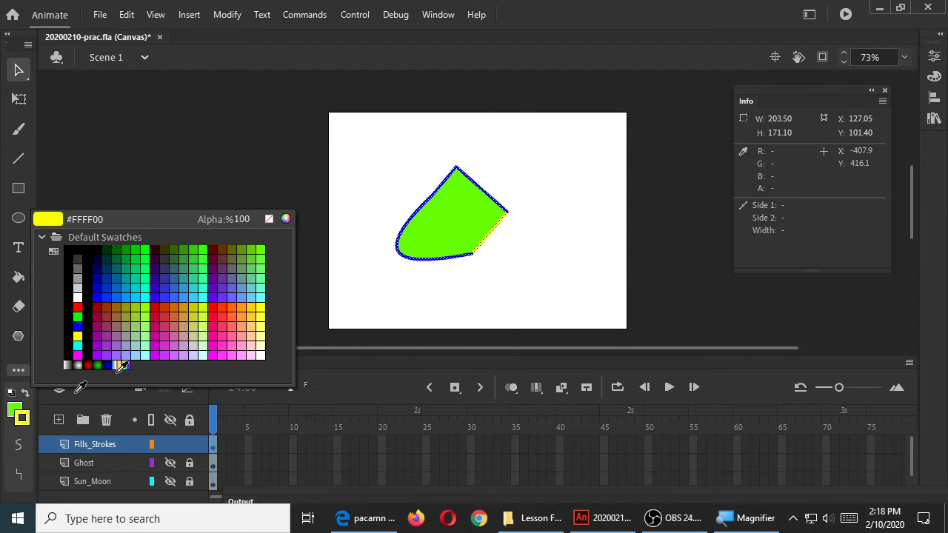
{"action": "left_click", "coordinate": [246, 283]}
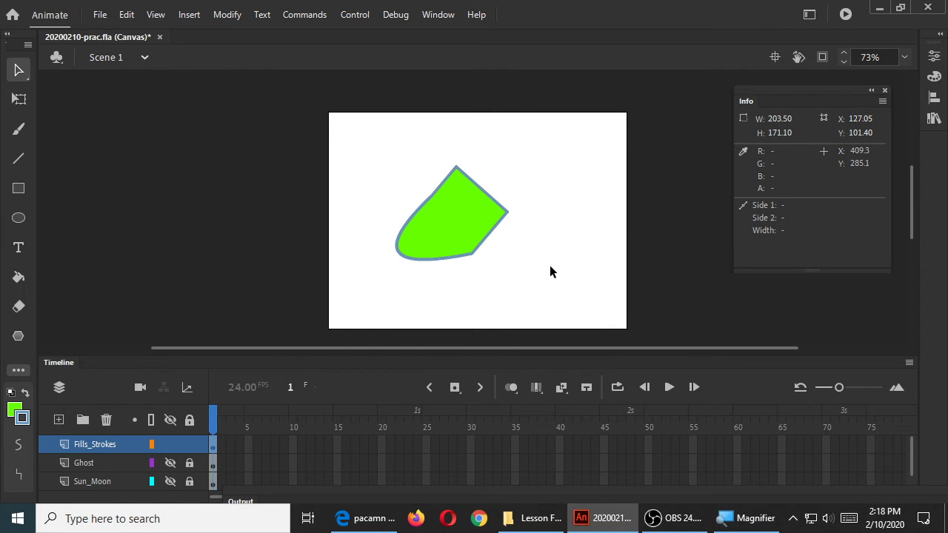
{"action": "key", "text": "Delete"}
- Curve the shape's upper-right side outward, pull its right corner farther right and its top corner toward the upper left
{"action": "left_click_drag", "start_coordinate": [484, 191], "coordinate": [511, 166]}
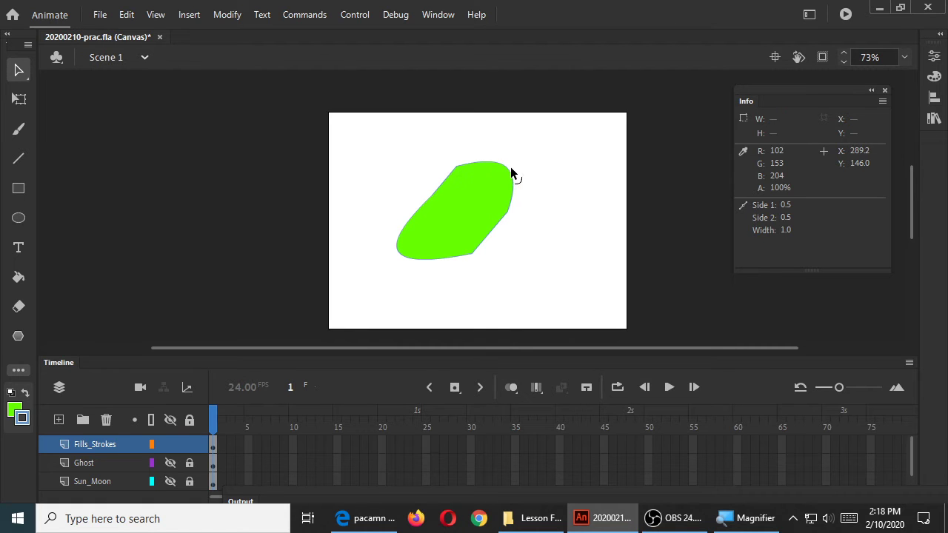
{"action": "left_click_drag", "start_coordinate": [509, 214], "coordinate": [567, 214]}
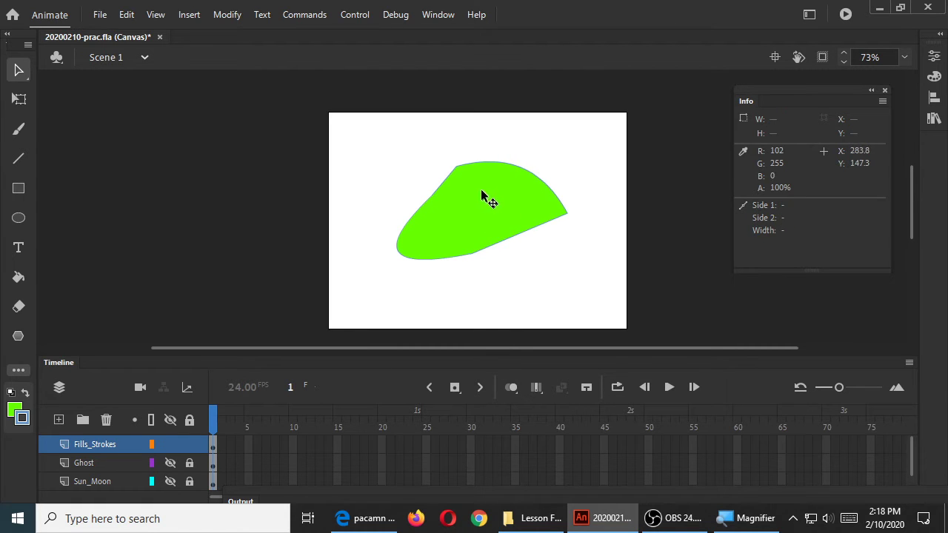
{"action": "left_click_drag", "start_coordinate": [454, 167], "coordinate": [414, 149]}
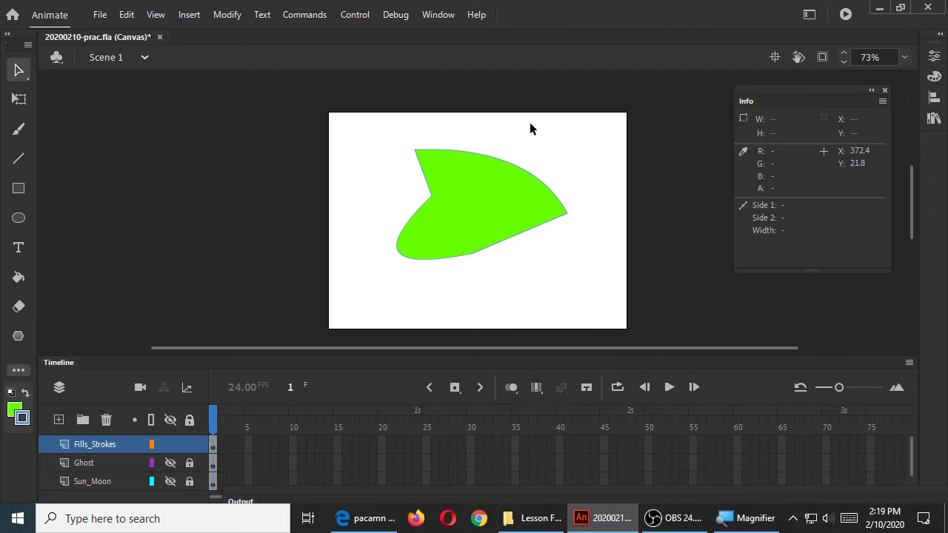
- Undo the corner moves, side bends and #6699CC recolouring back to the straight-sided quadrilateral with blue and yellow strokes, and clear the selection
{"action": "key", "text": "ctrl+z"}
{"action": "key", "text": "ctrl+z"}
{"action": "key", "text": "ctrl+z"}
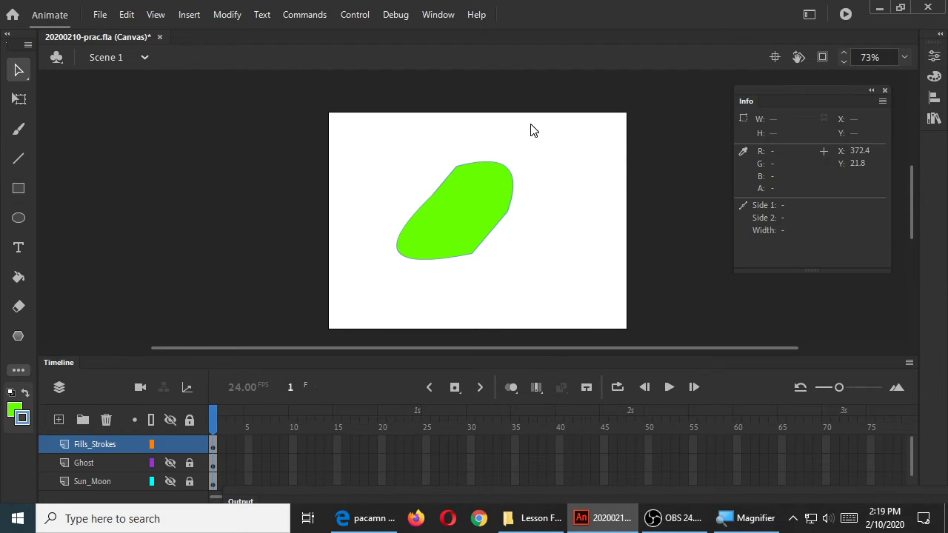
{"action": "key", "text": "ctrl+z"}
{"action": "key", "text": "ctrl+z"}
{"action": "key", "text": "ctrl+z"}
{"action": "key", "text": "ctrl+z"}
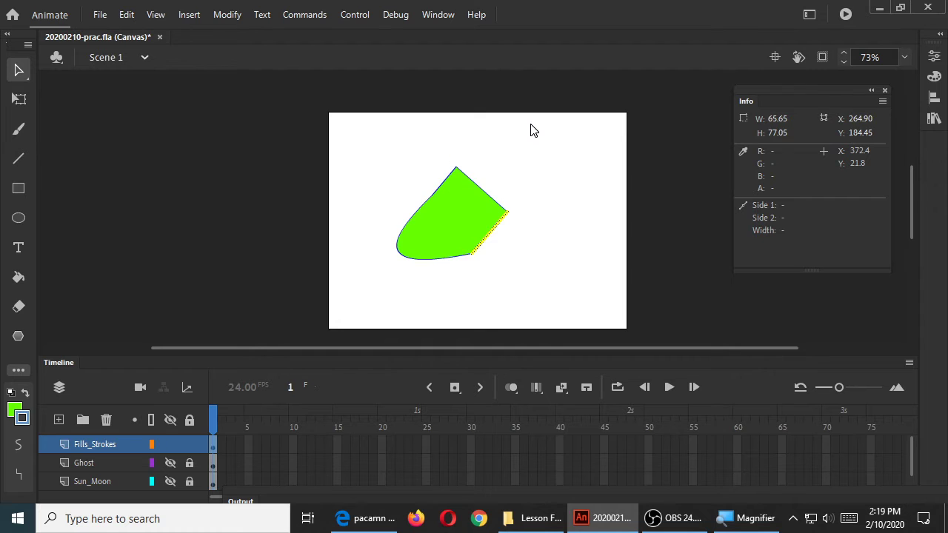
{"action": "left_click", "coordinate": [499, 222]}
{"action": "left_click", "coordinate": [592, 188]}
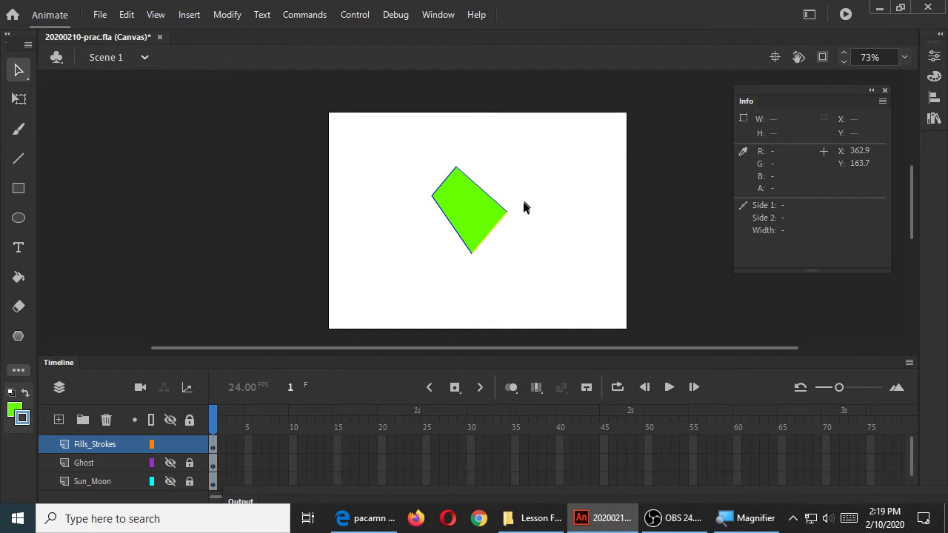
- Select all four sides of the quadrilateral together, set their stroke colour to dark red (RGB 153, 0, 0) and deselect them
{"action": "left_click", "coordinate": [497, 231]}
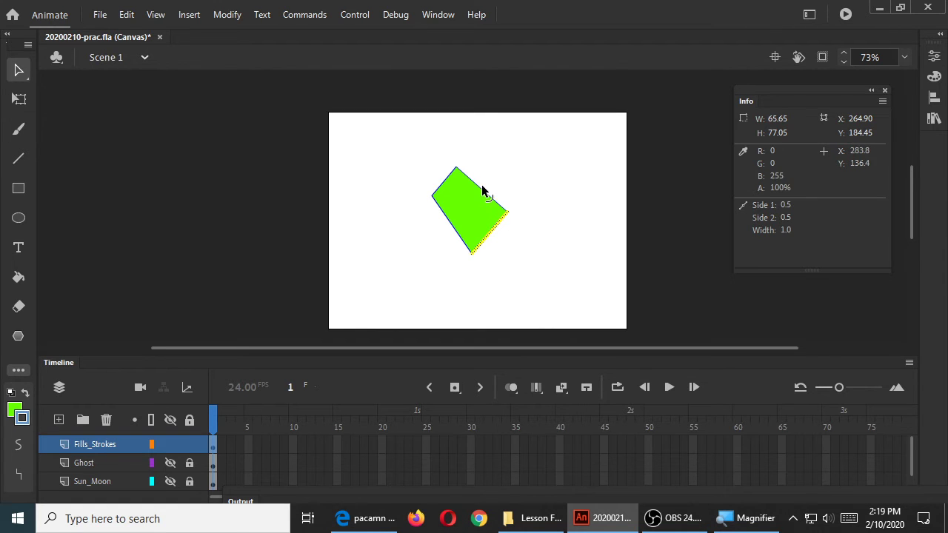
{"action": "left_click", "coordinate": [483, 191], "text": "shift"}
{"action": "left_click", "coordinate": [444, 179], "text": "shift"}
{"action": "left_click", "coordinate": [456, 235], "text": "shift"}
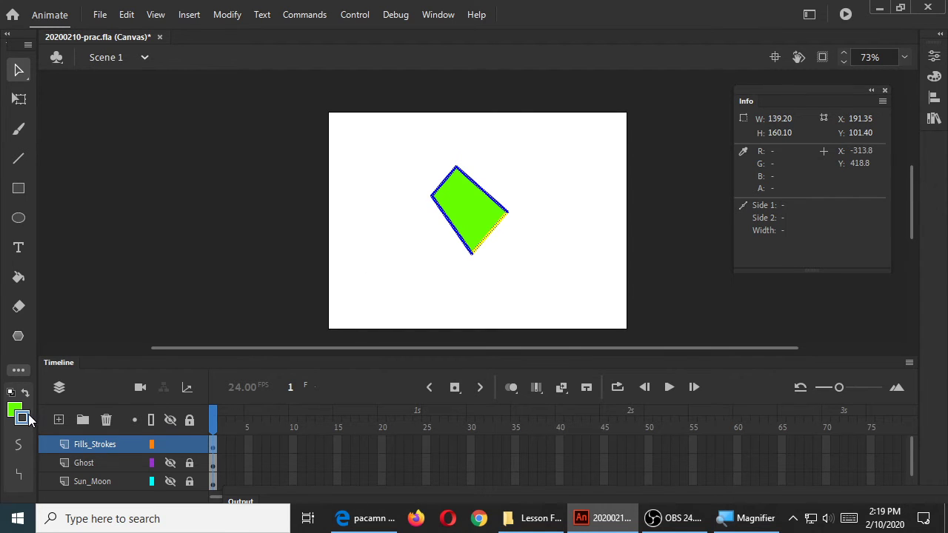
{"action": "left_click", "coordinate": [25, 419]}
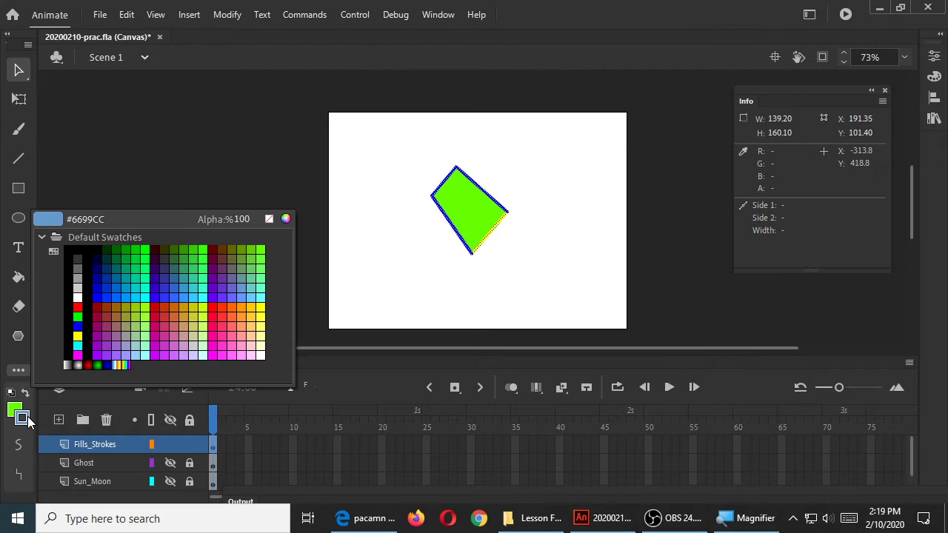
{"action": "left_click", "coordinate": [96, 302]}
{"action": "left_click", "coordinate": [584, 215]}
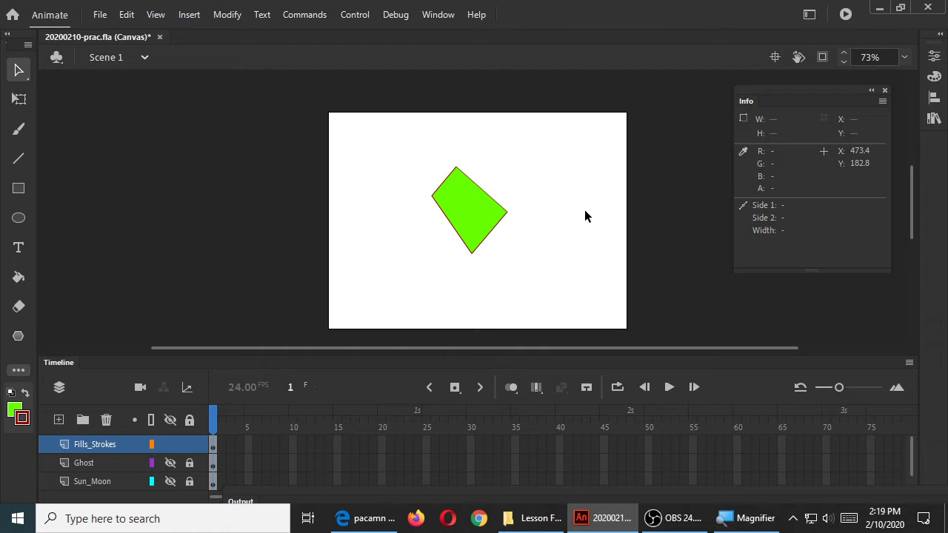
- Select the quadrilateral's lower-right side alone, select the whole connected outline, and clear the selection
{"action": "left_click", "coordinate": [496, 228]}
{"action": "left_click", "coordinate": [510, 236]}
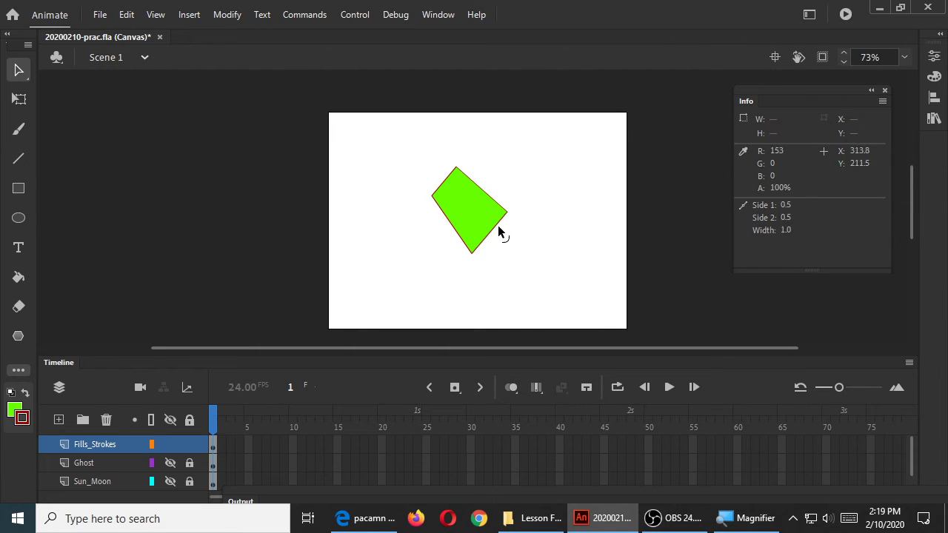
{"action": "double_click", "coordinate": [495, 225]}
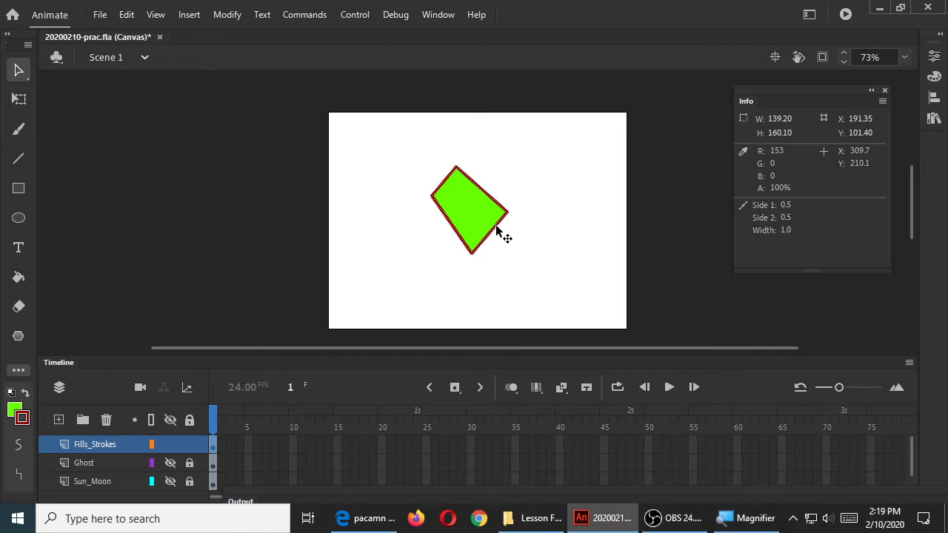
{"action": "left_click", "coordinate": [525, 266]}
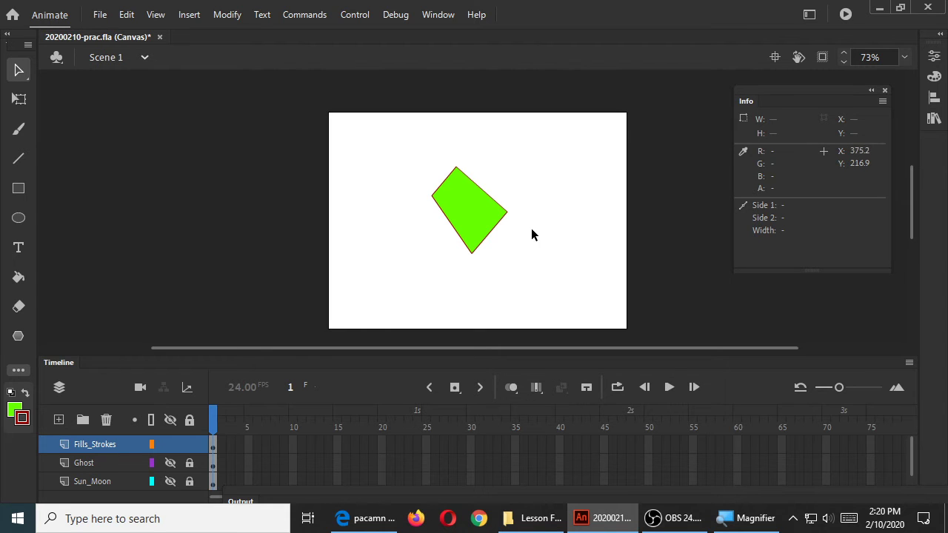
- Display the collection of additional toolbar tools and close it again
{"action": "left_click", "coordinate": [19, 372]}
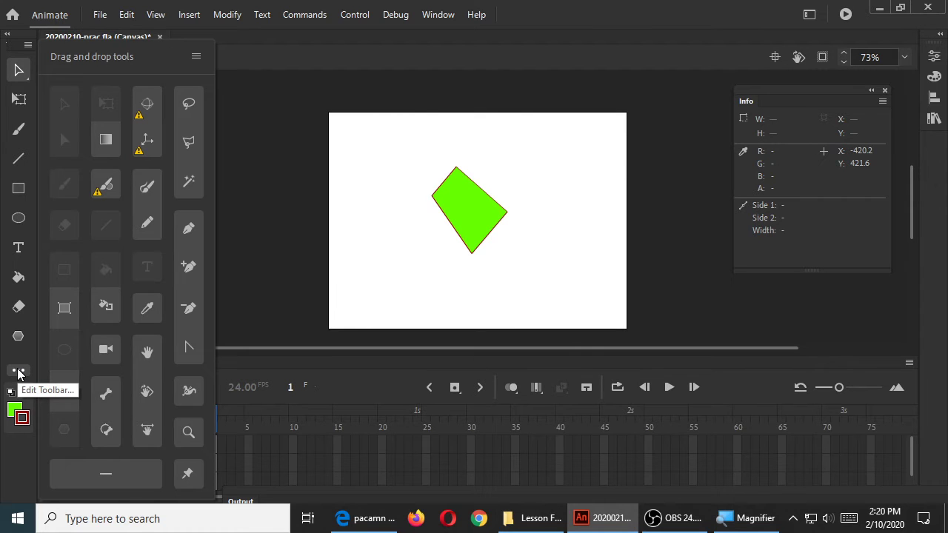
{"action": "left_click", "coordinate": [19, 372]}
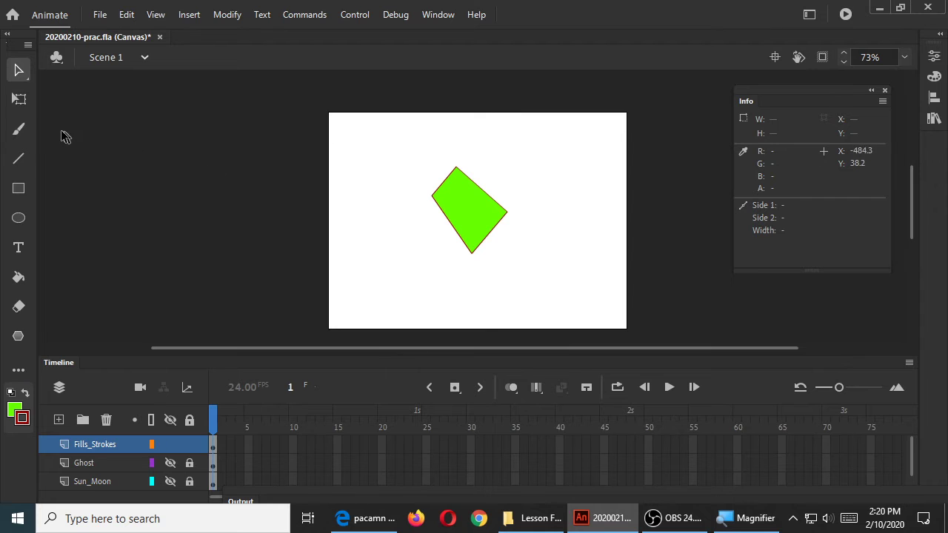
- Paint a closed, looping freehand outline about 171 by 186 px with the Brush in dark blue (RGB 51, 51, 153), left of the quadrilateral
{"action": "left_click", "coordinate": [20, 131]}
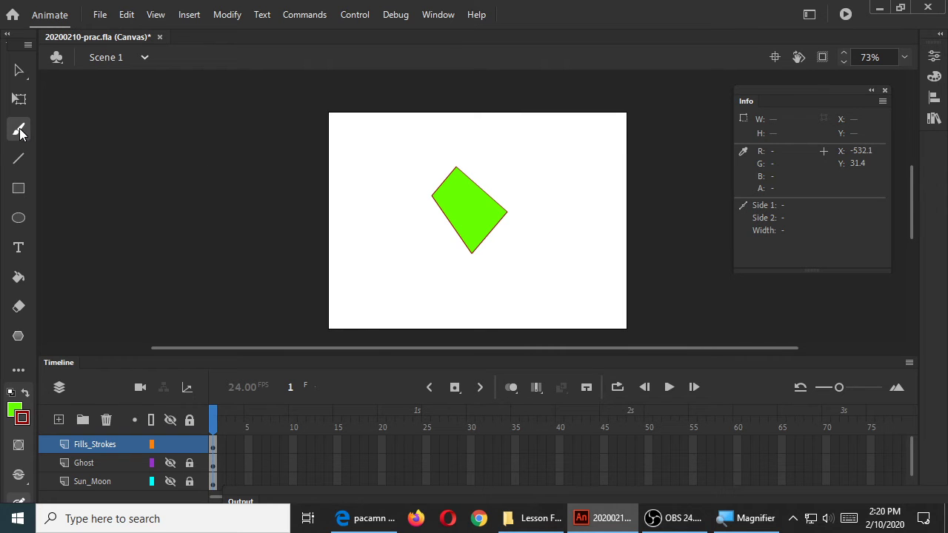
{"action": "left_click", "coordinate": [15, 412]}
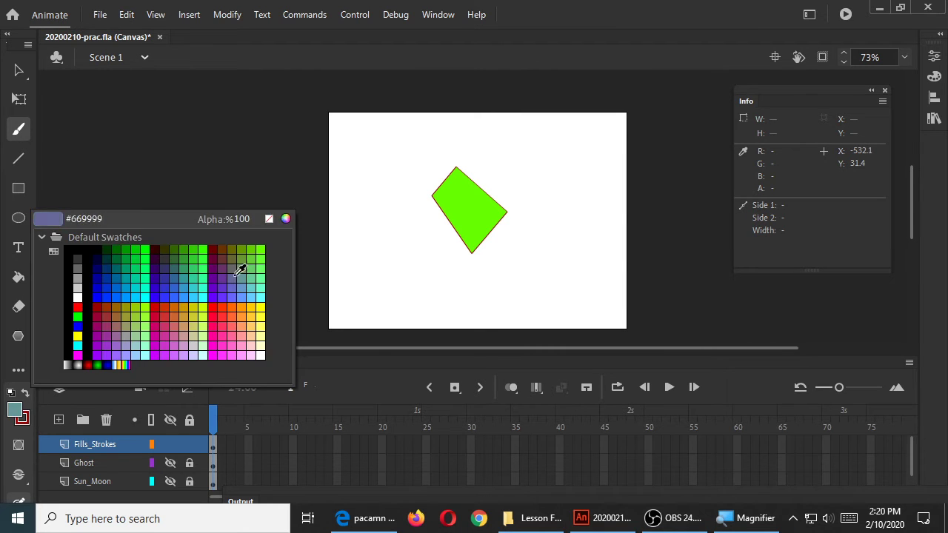
{"action": "left_click", "coordinate": [168, 268]}
{"action": "mouse_move", "coordinate": [396, 138]}
{"action": "left_mouse_down"}
{"action": "mouse_move", "coordinate": [345, 185]}
{"action": "mouse_move", "coordinate": [343, 218]}
{"action": "mouse_move", "coordinate": [403, 173]}
{"action": "mouse_move", "coordinate": [420, 176]}
{"action": "mouse_move", "coordinate": [417, 139]}
{"action": "mouse_move", "coordinate": [385, 136]}
{"action": "left_mouse_up"}
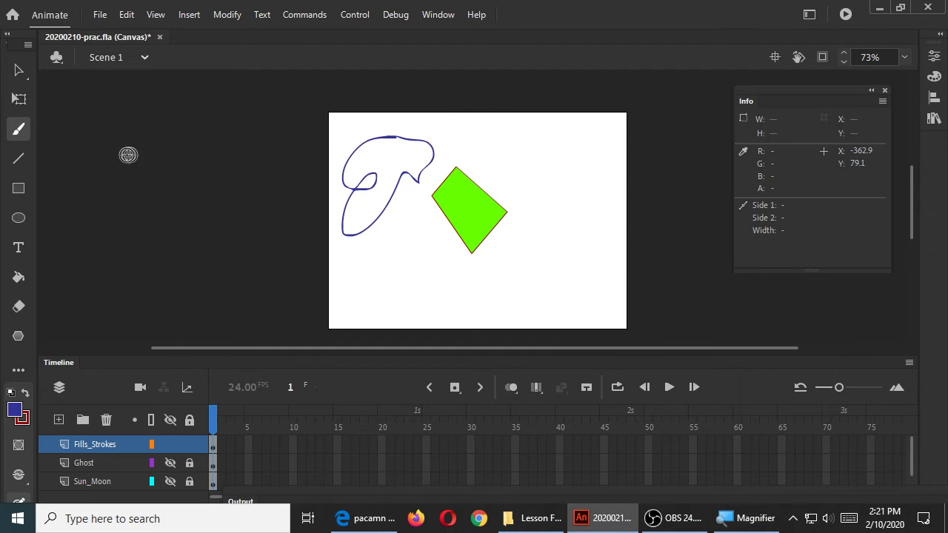
- Fill the inside of the blue brush outline with turquoise (RGB 51, 255, 204) using the Paint Bucket
{"action": "left_click", "coordinate": [19, 277]}
{"action": "left_click", "coordinate": [15, 409]}
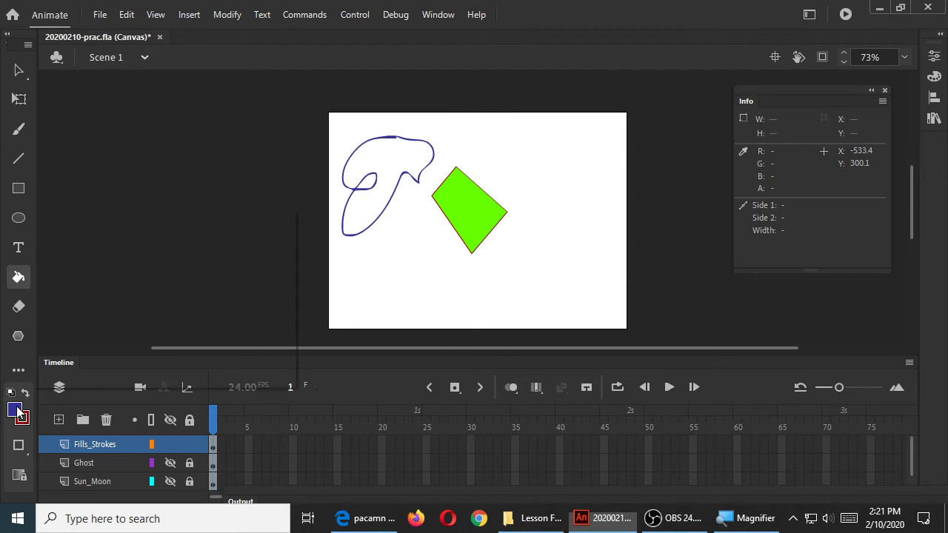
{"action": "left_click", "coordinate": [205, 282]}
{"action": "left_click", "coordinate": [388, 154]}
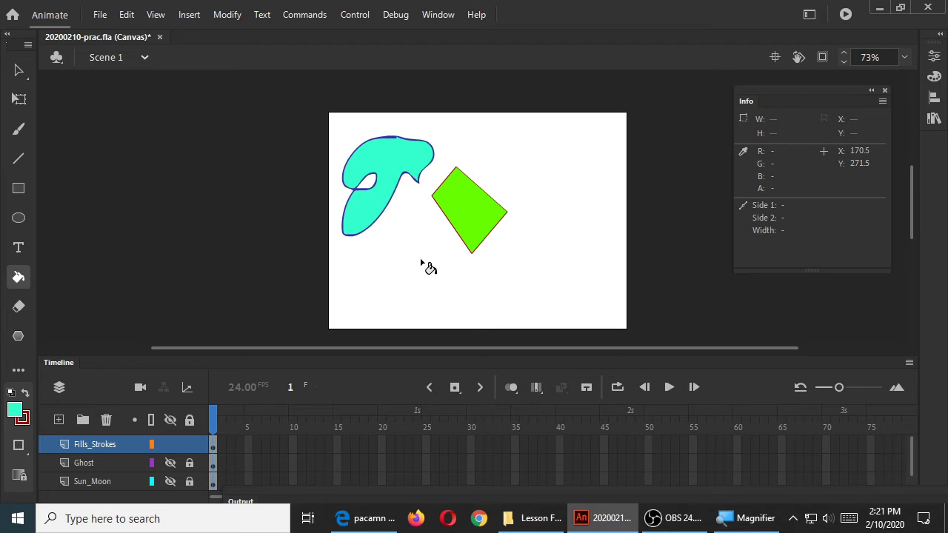
- Select the quadrilateral's entire outline and examine its object properties, including the stroke settings
{"action": "left_click", "coordinate": [18, 70]}
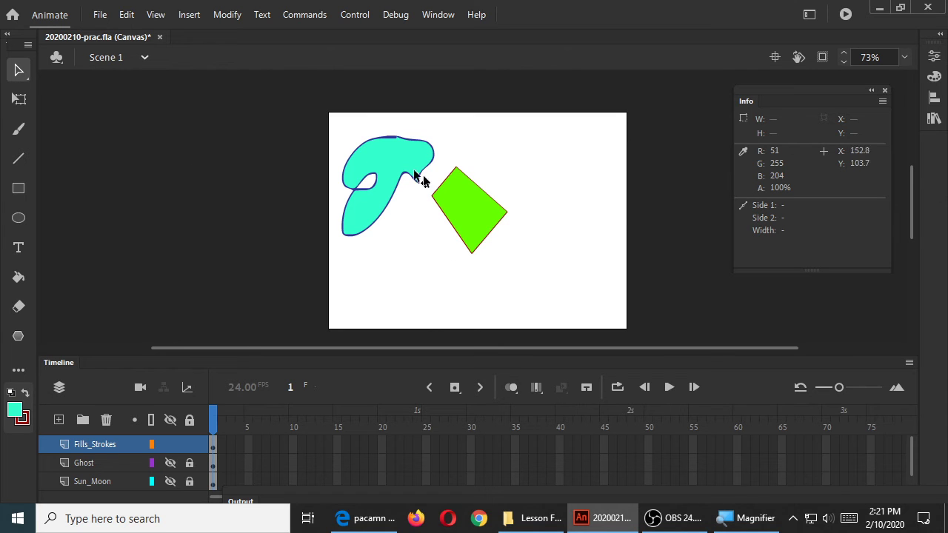
{"action": "double_click", "coordinate": [497, 229]}
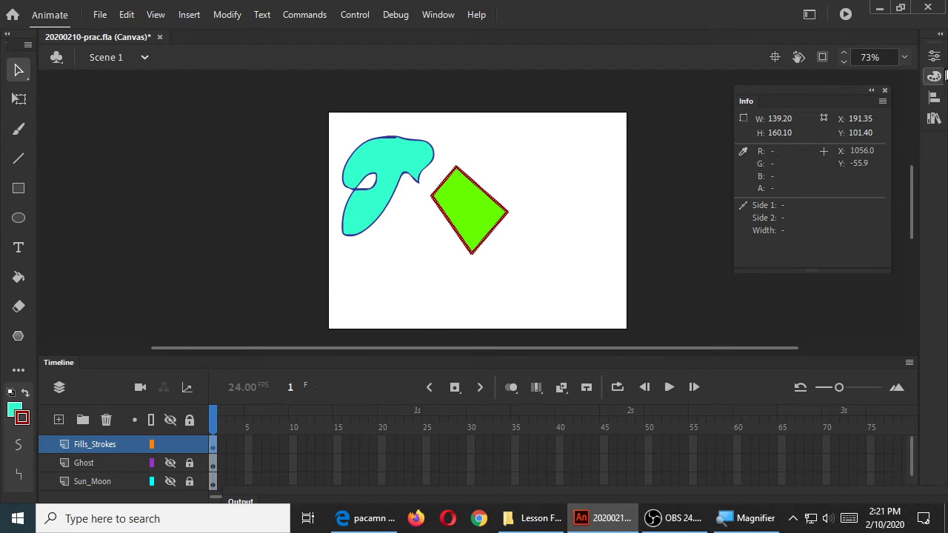
{"action": "left_click", "coordinate": [437, 14]}
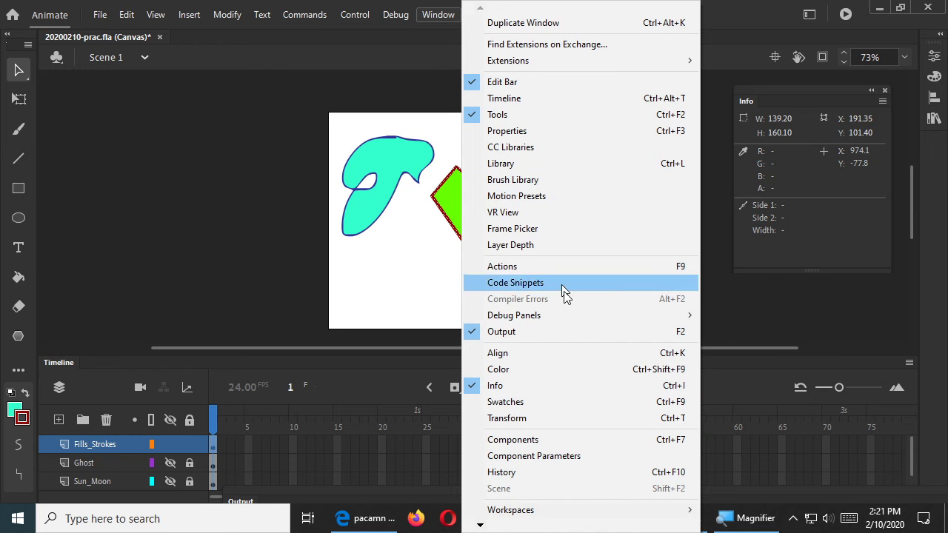
{"action": "left_click", "coordinate": [516, 131]}
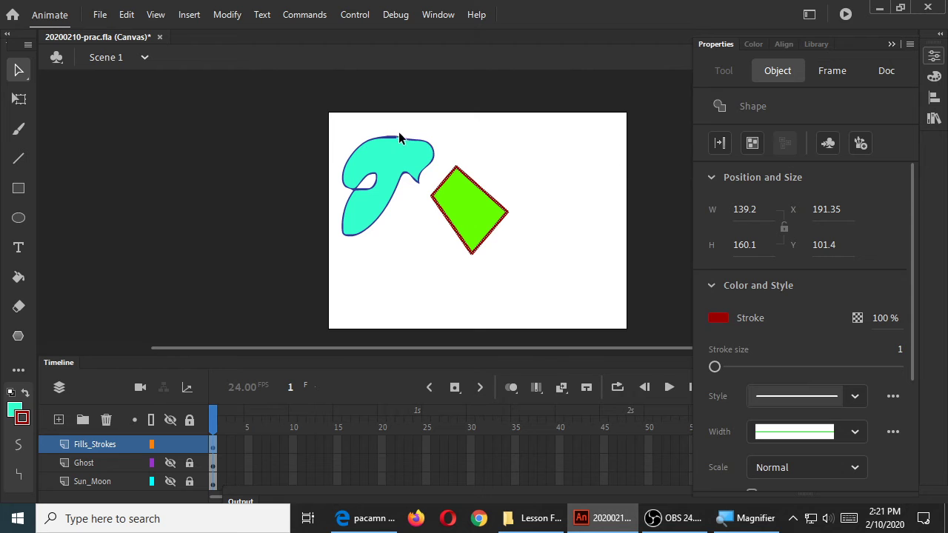
{"action": "key", "text": "ctrl+i"}
- Select the dark blue brush outline, examine its object properties, and clear the selection
{"action": "mouse_move", "coordinate": [410, 143]}
{"action": "left_mouse_down"}
{"action": "mouse_move", "coordinate": [457, 153]}
{"action": "mouse_move", "coordinate": [424, 146]}
{"action": "left_mouse_up"}
{"action": "left_click", "coordinate": [429, 148]}
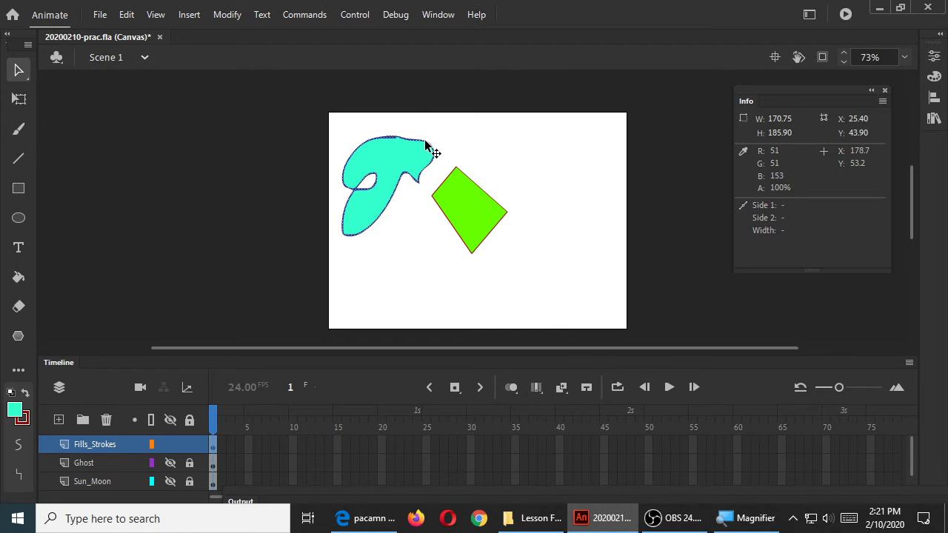
{"action": "left_click", "coordinate": [440, 16]}
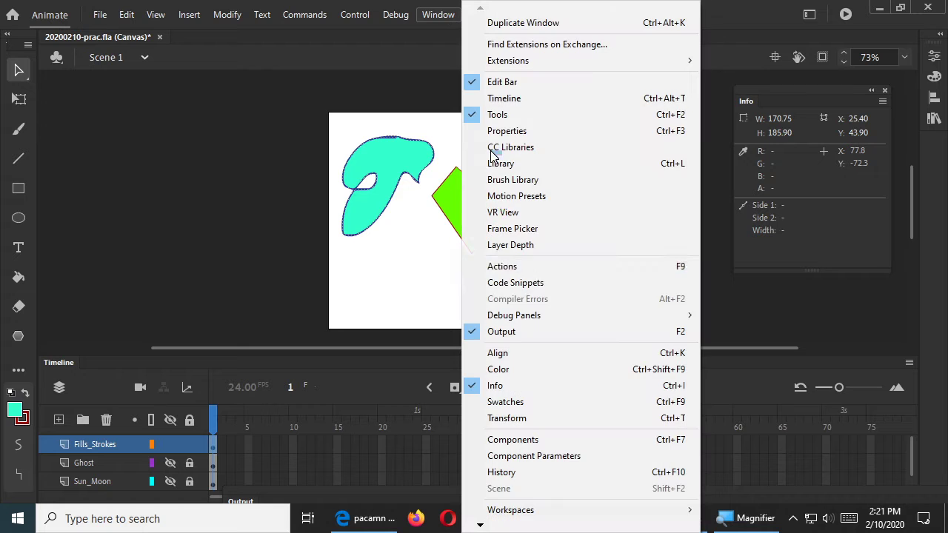
{"action": "left_click", "coordinate": [525, 131]}
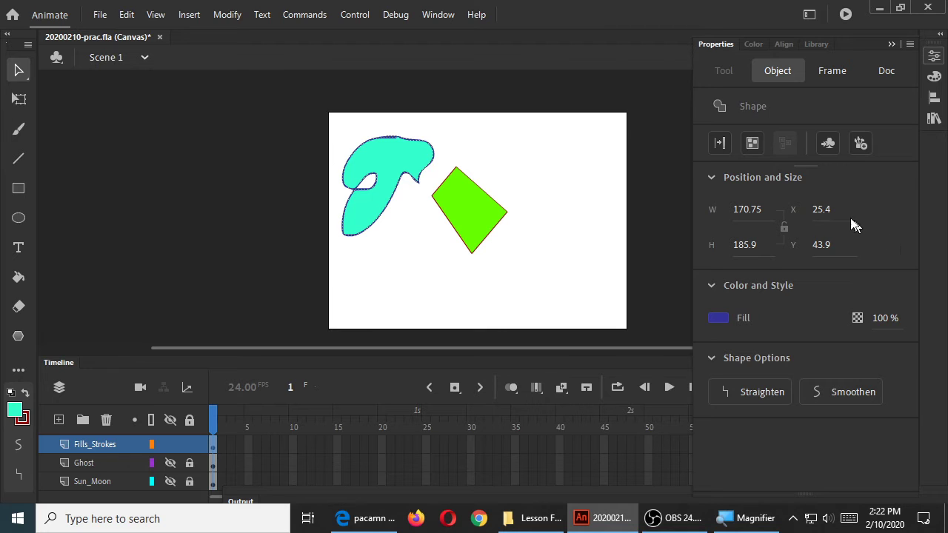
{"action": "left_click", "coordinate": [578, 163]}
{"action": "key", "text": "ctrl+i"}
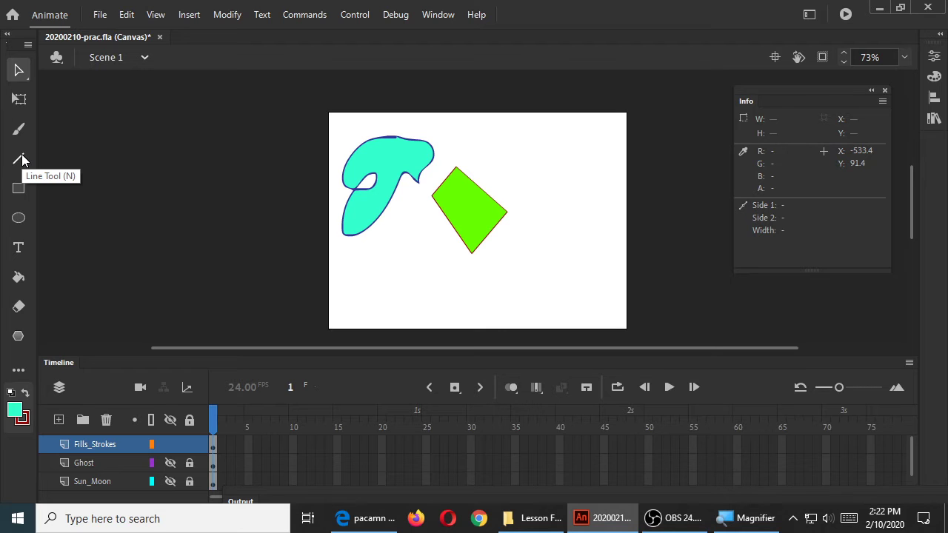
- Add the Pencil tool to the toolbar from the additional tools collection and make it active
{"action": "left_click", "coordinate": [18, 371]}
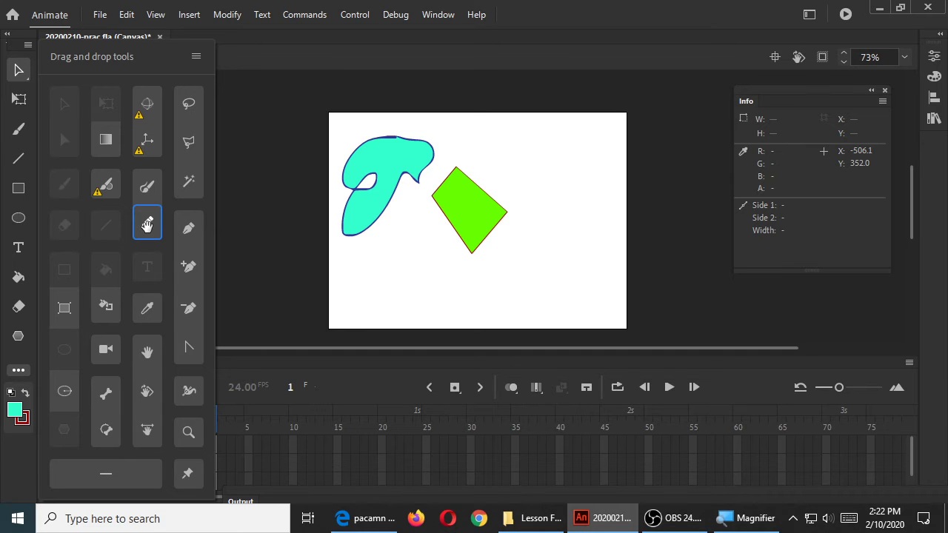
{"action": "mouse_move", "coordinate": [148, 224]}
{"action": "left_mouse_down"}
{"action": "mouse_move", "coordinate": [127, 271]}
{"action": "mouse_move", "coordinate": [20, 361]}
{"action": "left_mouse_up"}
{"action": "left_click", "coordinate": [18, 362]}
- Draw a large freehand outline to the right of the quadrilateral with the Pencil tool, replacing an undone first attempt
{"action": "mouse_move", "coordinate": [574, 155]}
{"action": "left_mouse_down"}
{"action": "mouse_move", "coordinate": [494, 179]}
{"action": "mouse_move", "coordinate": [571, 181]}
{"action": "left_mouse_up"}
{"action": "key", "text": "ctrl+z"}
{"action": "mouse_move", "coordinate": [571, 131]}
{"action": "left_mouse_down"}
{"action": "mouse_move", "coordinate": [539, 204]}
{"action": "mouse_move", "coordinate": [581, 198]}
{"action": "mouse_move", "coordinate": [569, 176]}
{"action": "mouse_move", "coordinate": [612, 171]}
{"action": "mouse_move", "coordinate": [570, 131]}
{"action": "left_mouse_up"}
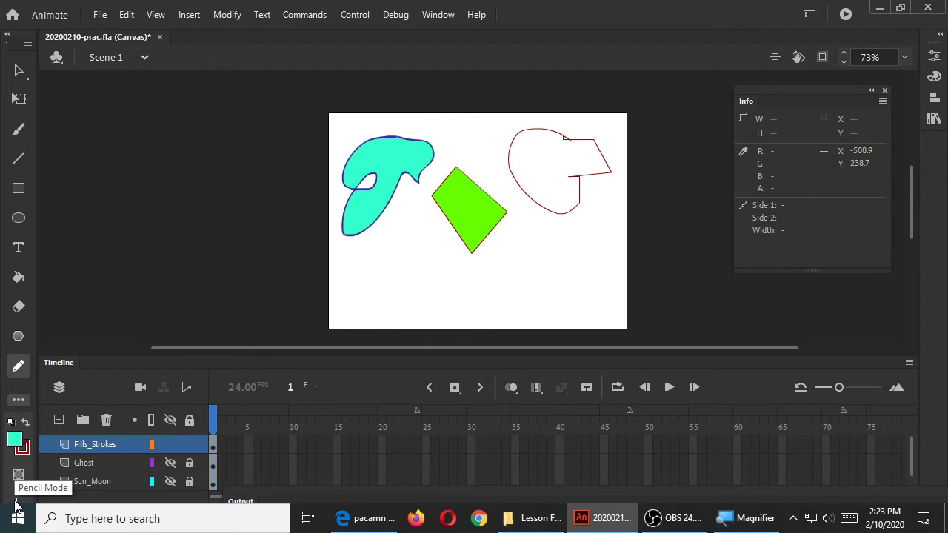
- Widen the toolbar to two columns and pencil a small square and a small oval in Straighten mode below the existing shapes
{"action": "left_click_drag", "start_coordinate": [37, 256], "coordinate": [69, 254]}
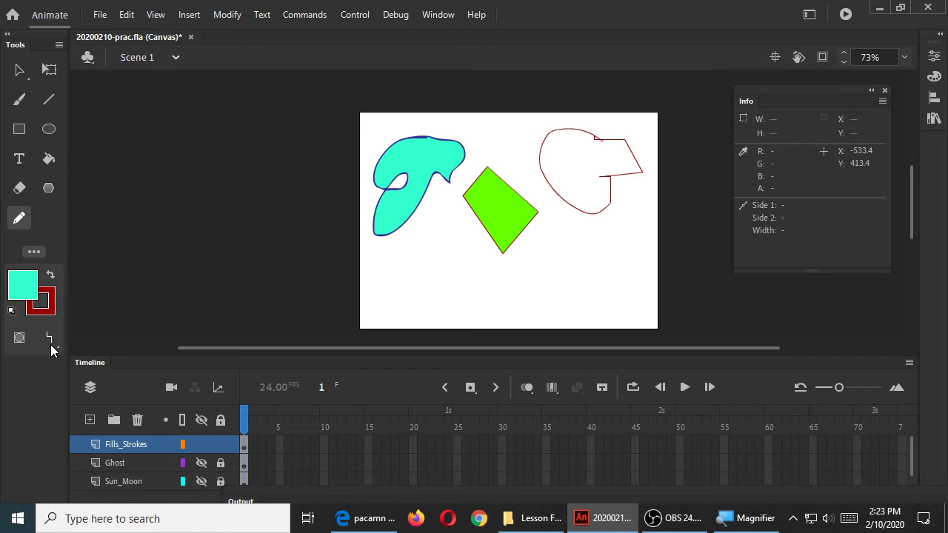
{"action": "mouse_move", "coordinate": [559, 253]}
{"action": "left_mouse_down"}
{"action": "mouse_move", "coordinate": [586, 279]}
{"action": "mouse_move", "coordinate": [590, 249]}
{"action": "mouse_move", "coordinate": [558, 248]}
{"action": "left_mouse_up"}
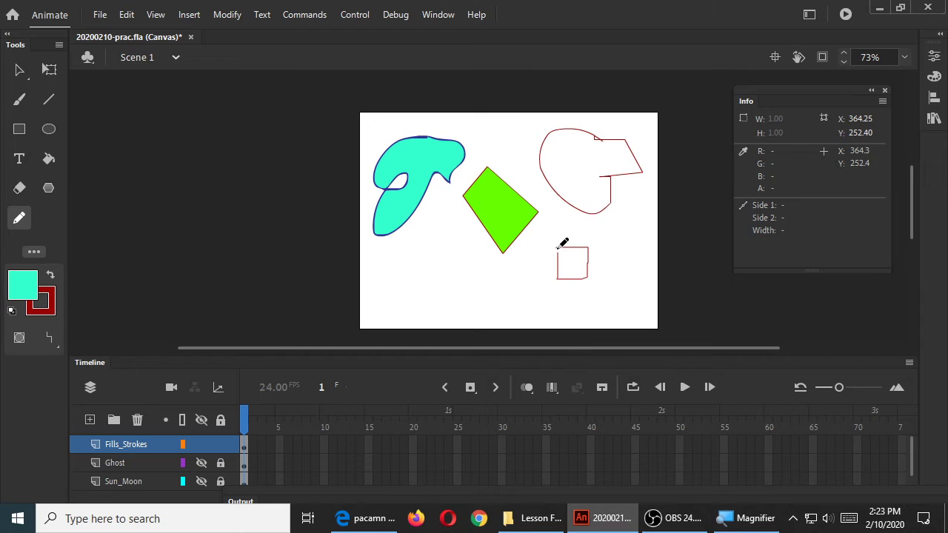
{"action": "left_click_drag", "start_coordinate": [562, 249], "coordinate": [563, 252]}
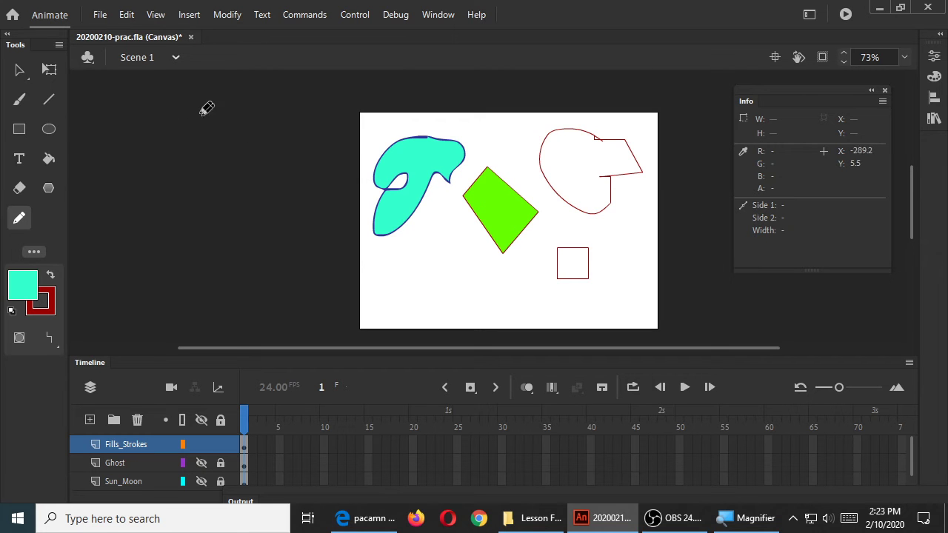
{"action": "left_click", "coordinate": [50, 336]}
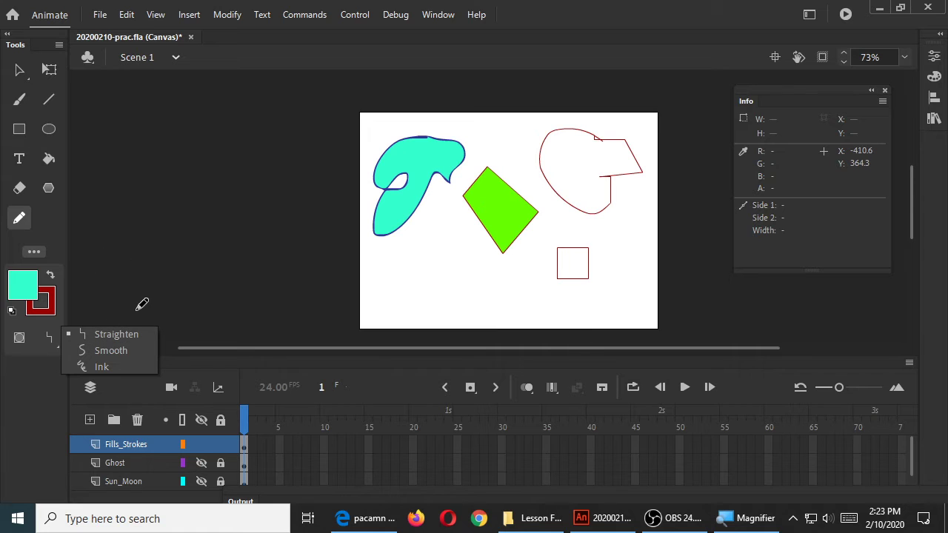
{"action": "mouse_move", "coordinate": [442, 261]}
{"action": "left_mouse_down"}
{"action": "mouse_move", "coordinate": [418, 296]}
{"action": "mouse_move", "coordinate": [438, 292]}
{"action": "mouse_move", "coordinate": [447, 250]}
{"action": "left_mouse_up"}
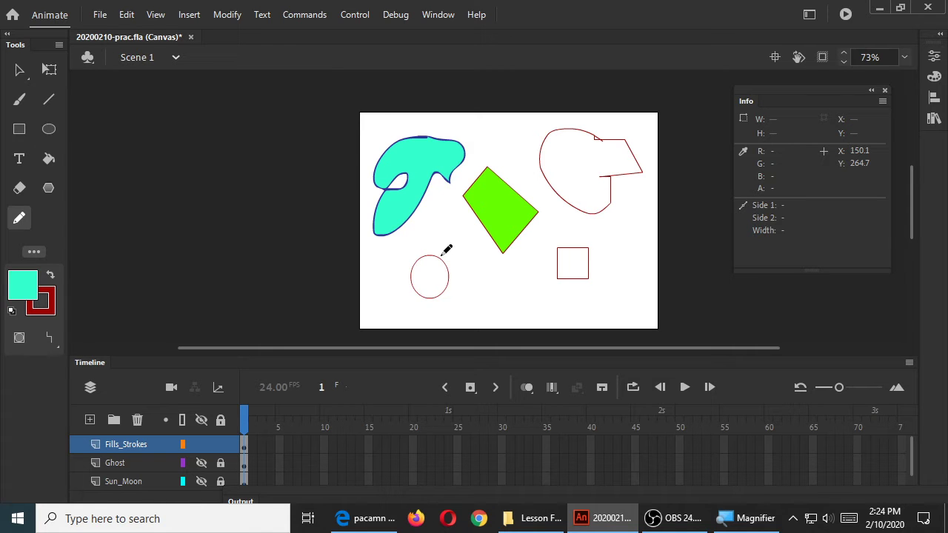
- Switch the Pencil to Smooth mode and draw a small oval between the circle and the square
{"action": "left_click", "coordinate": [49, 335]}
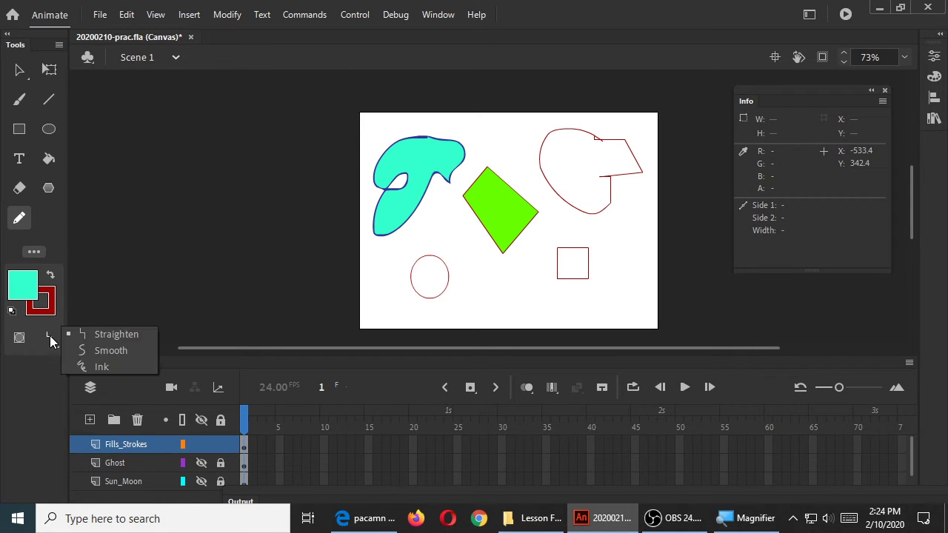
{"action": "left_click", "coordinate": [102, 352]}
{"action": "mouse_move", "coordinate": [516, 281]}
{"action": "left_mouse_down"}
{"action": "mouse_move", "coordinate": [498, 303]}
{"action": "mouse_move", "coordinate": [525, 304]}
{"action": "mouse_move", "coordinate": [516, 282]}
{"action": "left_mouse_up"}
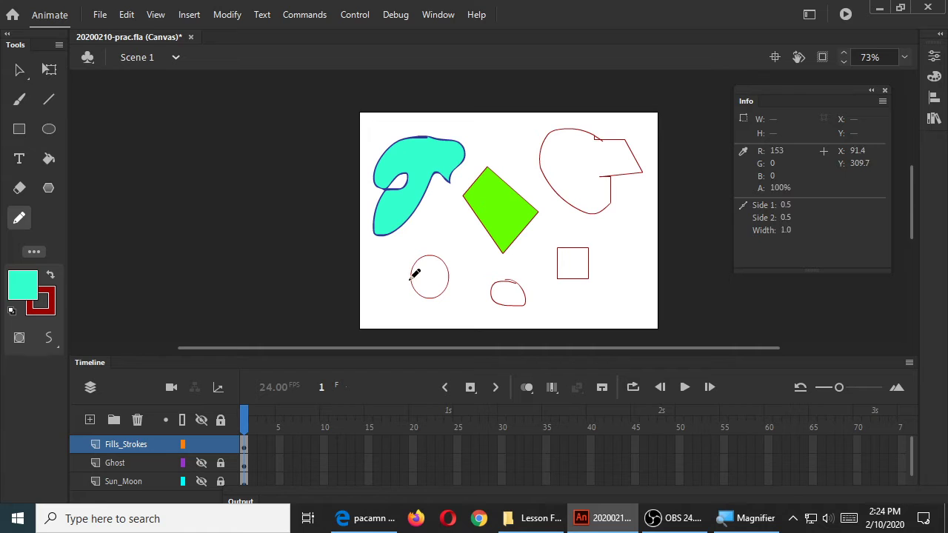
- Switch the Pencil to Ink mode and draw a small oval just below the square
{"action": "left_click", "coordinate": [49, 340]}
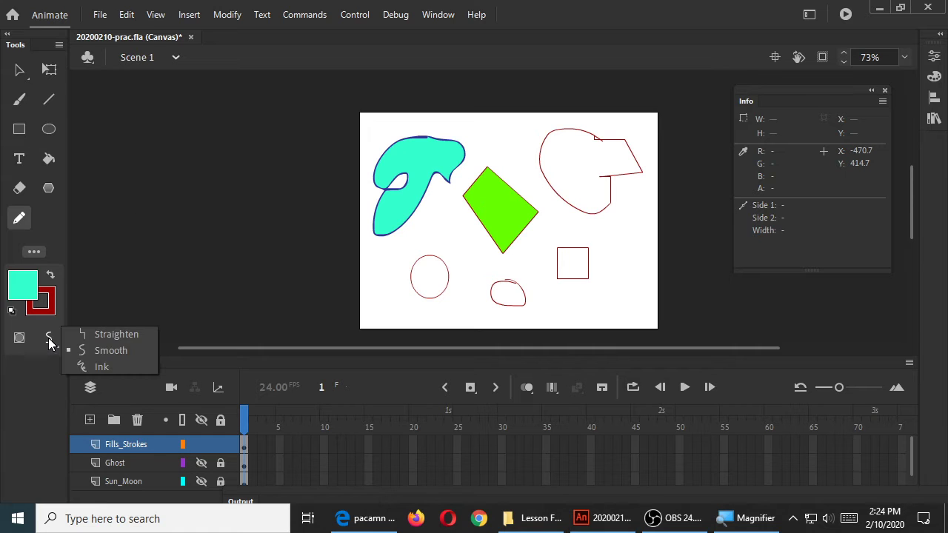
{"action": "left_click", "coordinate": [86, 366]}
{"action": "mouse_move", "coordinate": [593, 289]}
{"action": "left_mouse_down"}
{"action": "mouse_move", "coordinate": [561, 294]}
{"action": "mouse_move", "coordinate": [582, 311]}
{"action": "mouse_move", "coordinate": [591, 306]}
{"action": "mouse_move", "coordinate": [584, 285]}
{"action": "left_mouse_up"}
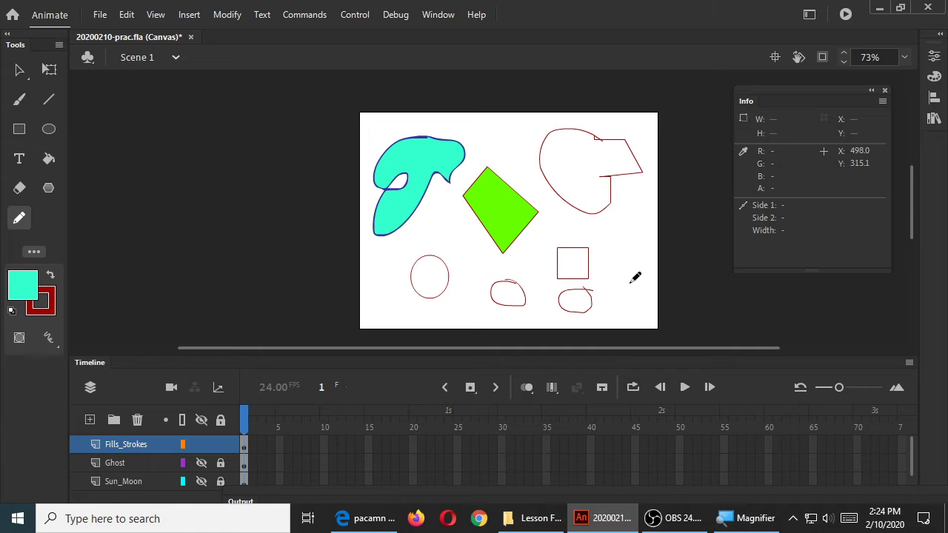
- Move the quadrilateral's green fill without its outline off the stage beyond the turquoise shape, and undo the move
{"action": "left_click", "coordinate": [20, 71]}
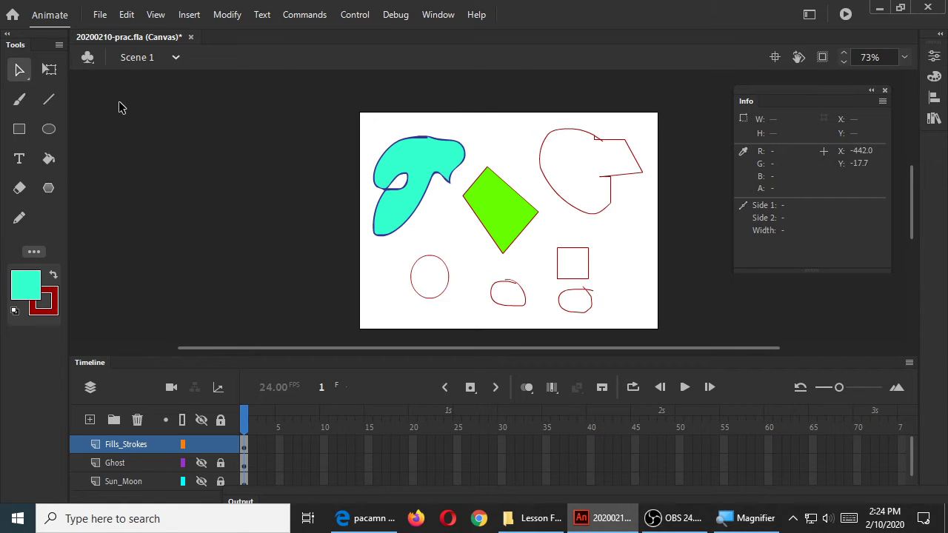
{"action": "left_click", "coordinate": [503, 220]}
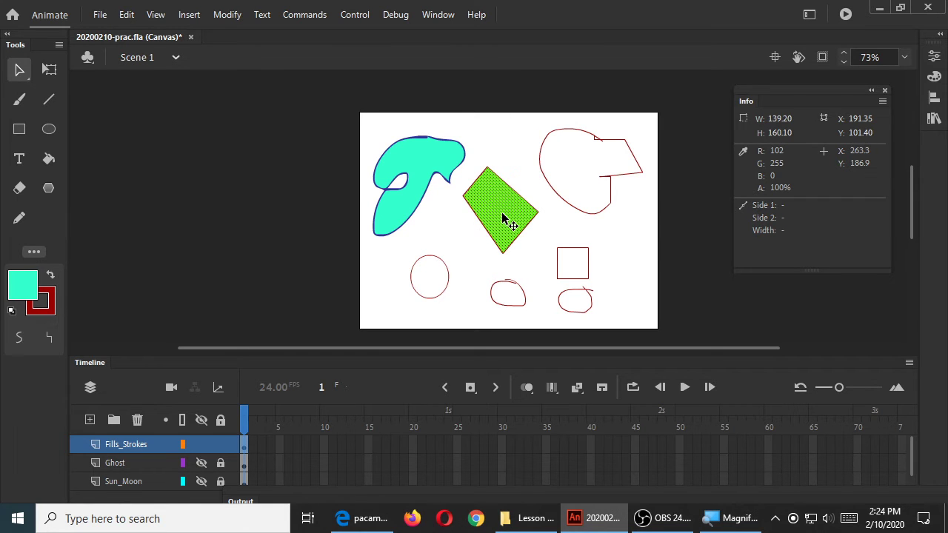
{"action": "left_click_drag", "start_coordinate": [503, 219], "coordinate": [250, 170]}
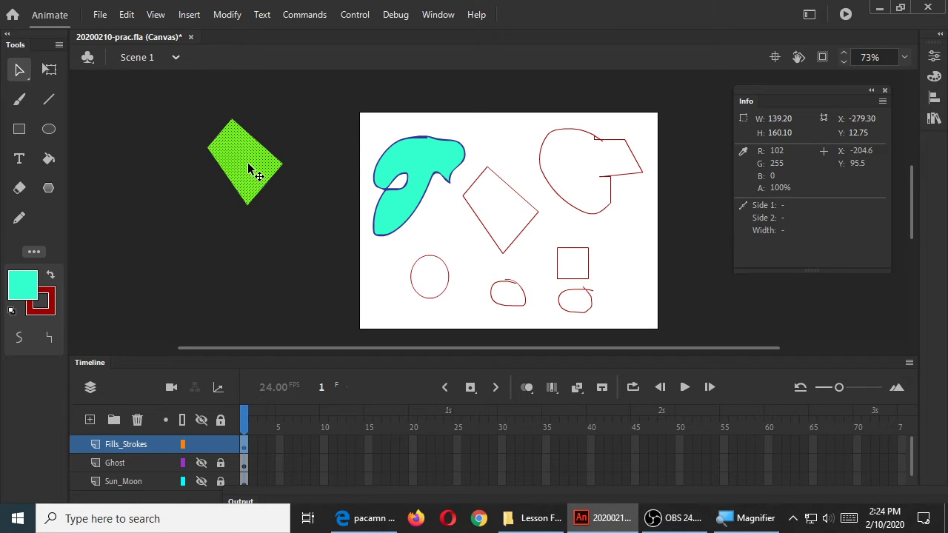
{"action": "key", "text": "ctrl+z"}
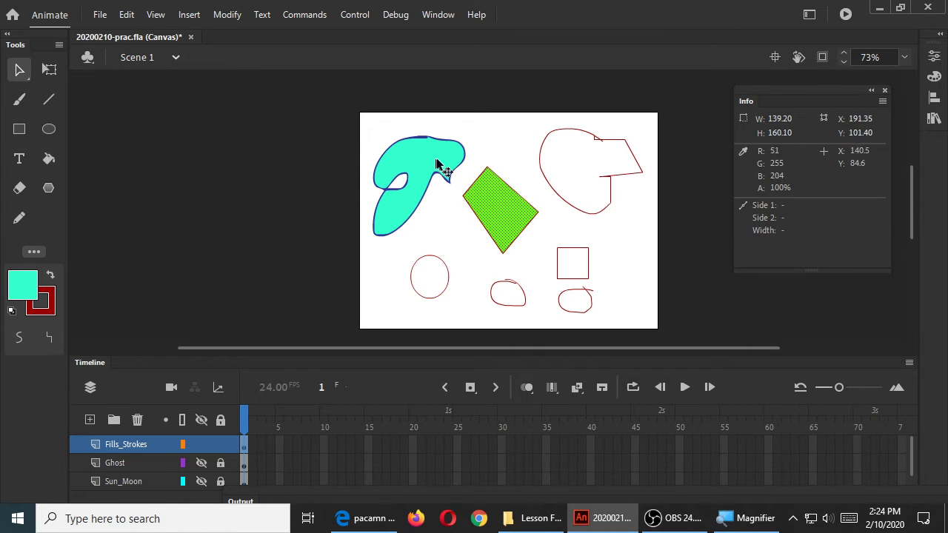
- Select the quadrilateral's fill and outline together, clear the selection, and repeat this once more
{"action": "left_click", "coordinate": [546, 152]}
{"action": "double_click", "coordinate": [503, 214]}
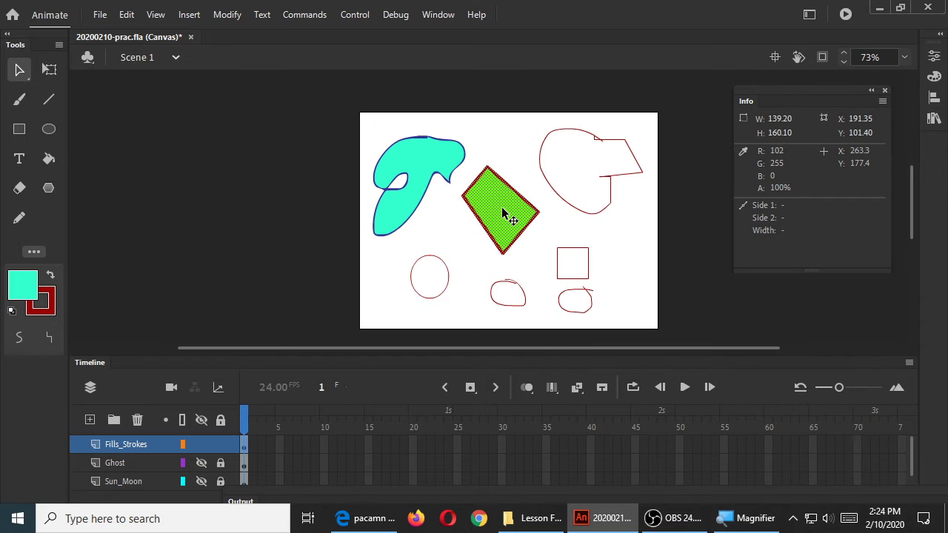
{"action": "left_click", "coordinate": [508, 138]}
{"action": "left_click", "coordinate": [498, 213]}
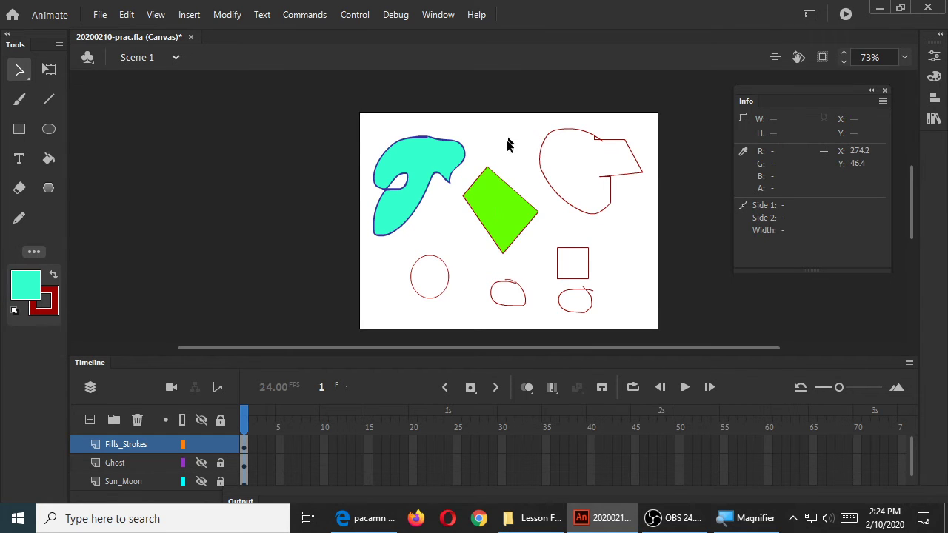
{"action": "double_click", "coordinate": [498, 213]}
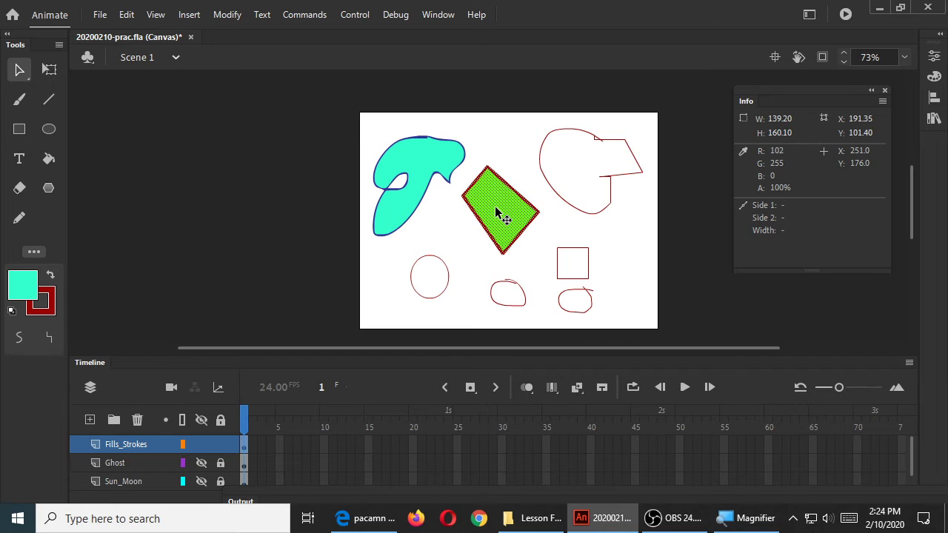
{"action": "left_click", "coordinate": [503, 148]}
- Move the quadrilateral's fill and outline together slightly to the right, to about X 198, Y 100, and deselect them
{"action": "double_click", "coordinate": [504, 212]}
{"action": "mouse_move", "coordinate": [474, 212]}
{"action": "left_mouse_down"}
{"action": "mouse_move", "coordinate": [265, 172]}
{"action": "mouse_move", "coordinate": [478, 213]}
{"action": "left_mouse_up"}
{"action": "left_click", "coordinate": [518, 170]}
- Select the quadrilateral's whole outline without the fill, move it past the stage's right edge, and undo the move
{"action": "left_click", "coordinate": [501, 212]}
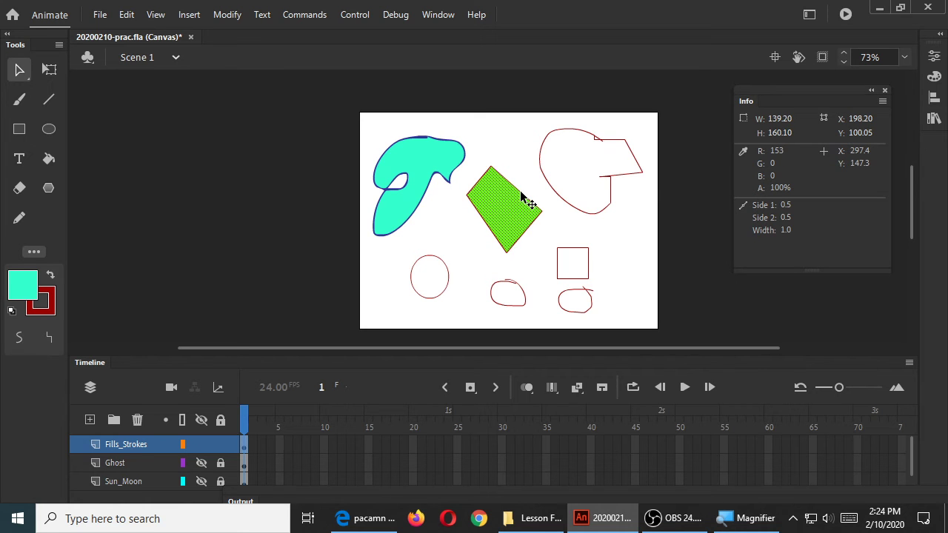
{"action": "left_click", "coordinate": [522, 197]}
{"action": "double_click", "coordinate": [522, 197]}
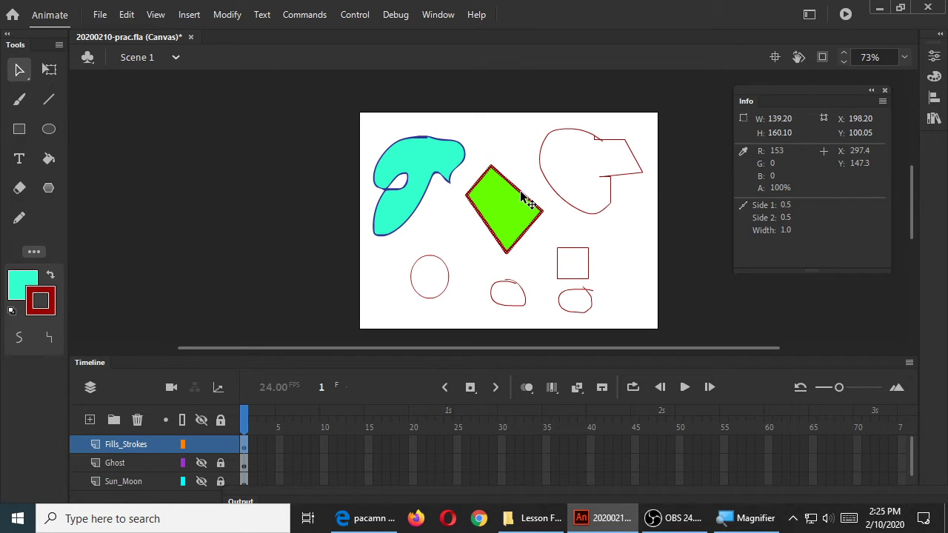
{"action": "left_click_drag", "start_coordinate": [523, 197], "coordinate": [683, 254]}
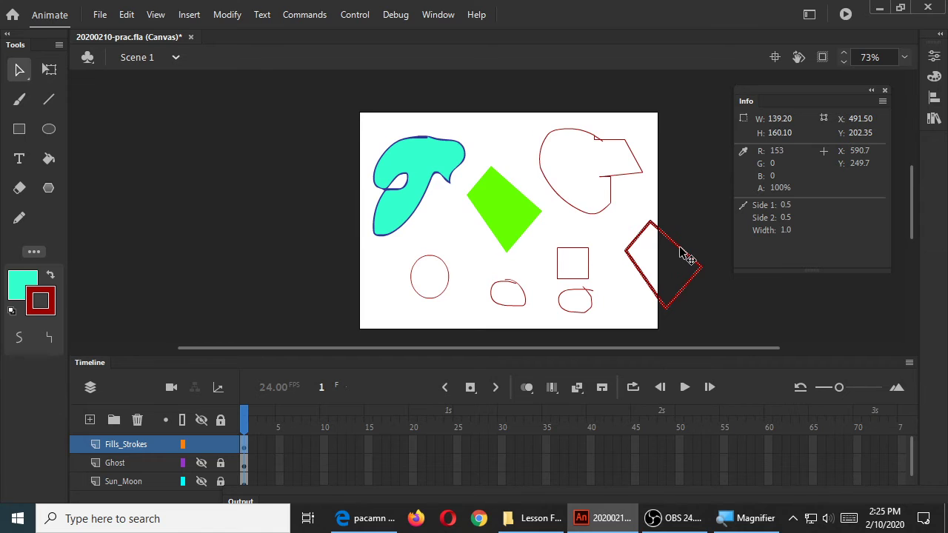
{"action": "key", "text": "ctrl+z"}
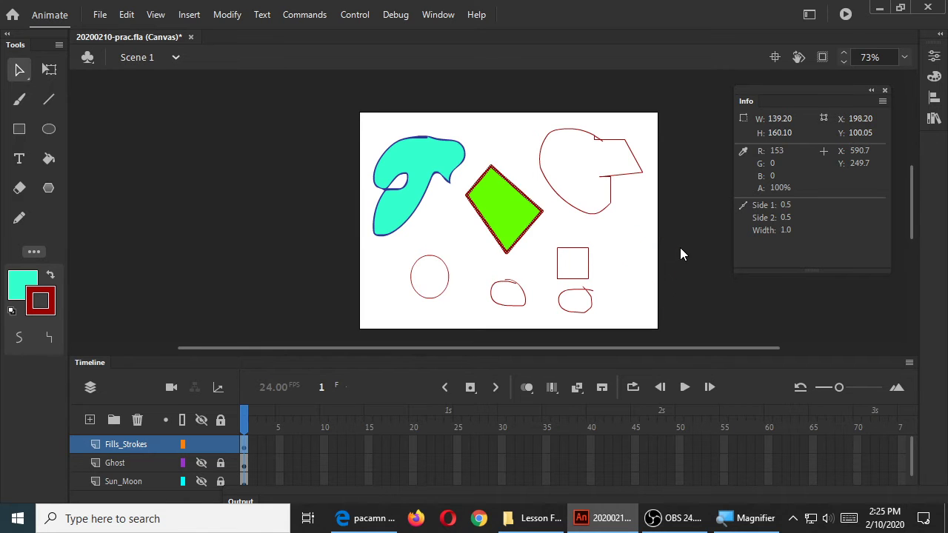
- Select the green quadrilateral's fill and outline together and clear the selection
{"action": "double_click", "coordinate": [506, 220]}
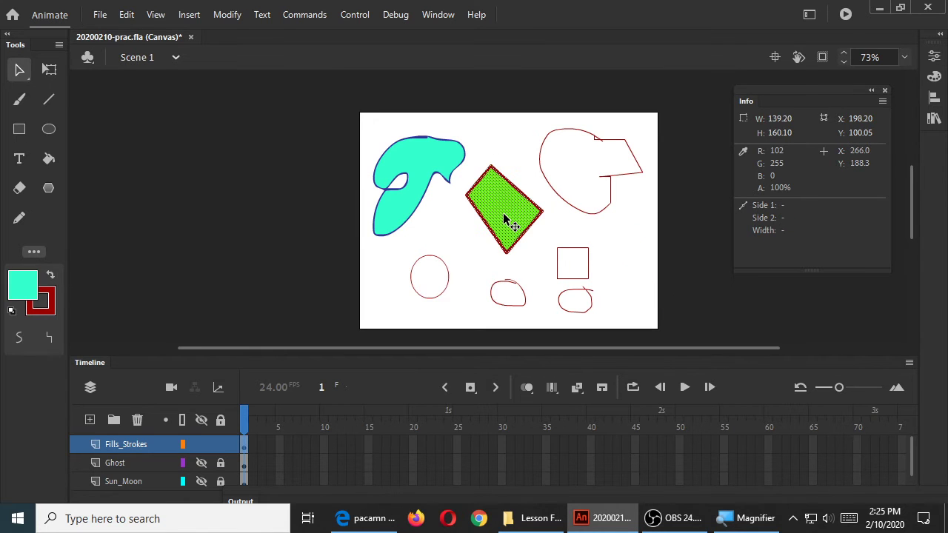
{"action": "key", "text": "ctrl+z"}
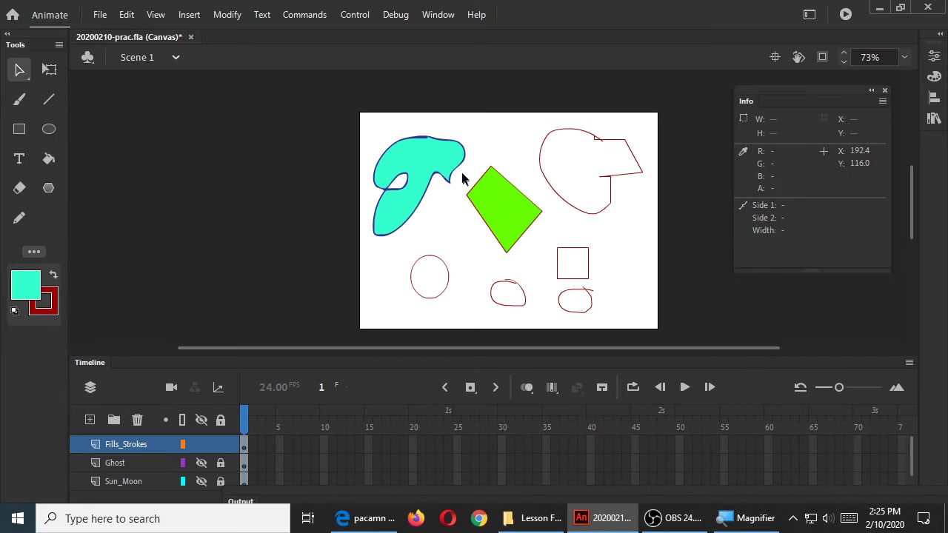
- Move the turquoise shape's fill without its outline past the stage's left edge, undo the move, and repeat both once more
{"action": "left_click", "coordinate": [423, 162]}
{"action": "left_click_drag", "start_coordinate": [423, 162], "coordinate": [305, 162]}
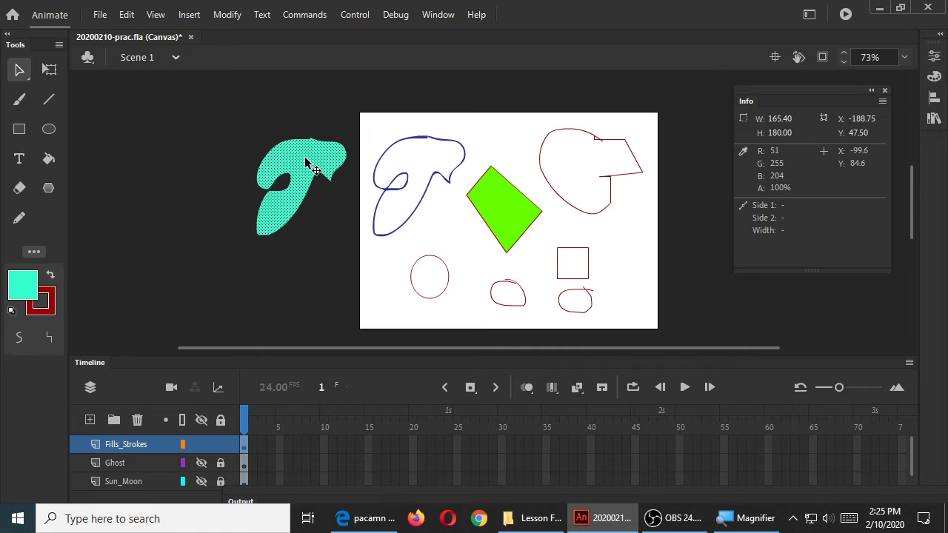
{"action": "key", "text": "ctrl+z"}
{"action": "left_click", "coordinate": [348, 142]}
{"action": "left_click", "coordinate": [419, 164]}
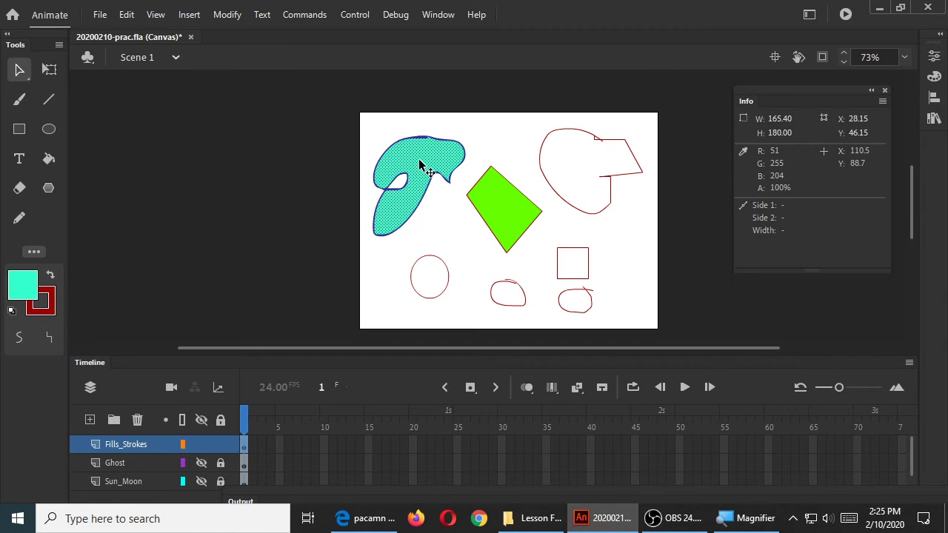
{"action": "left_click_drag", "start_coordinate": [420, 166], "coordinate": [232, 170]}
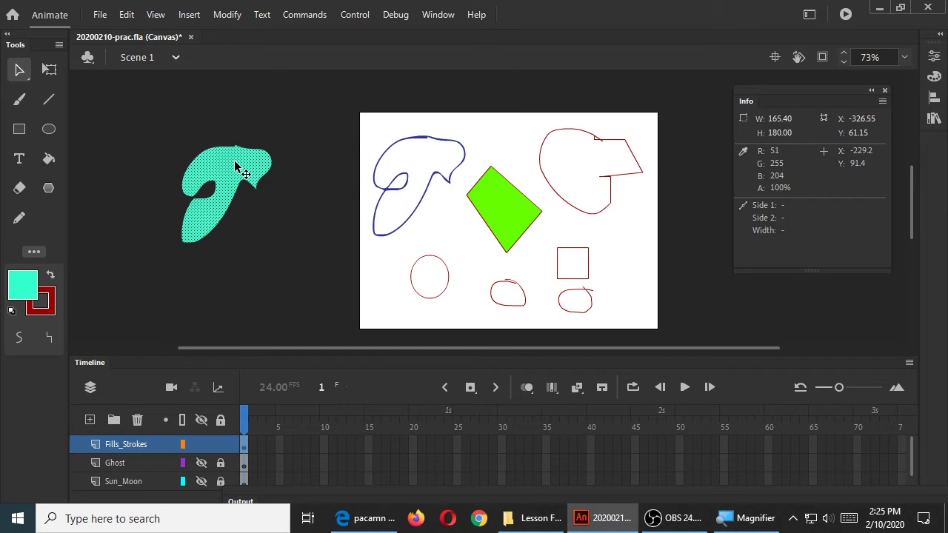
{"action": "key", "text": "ctrl+z"}
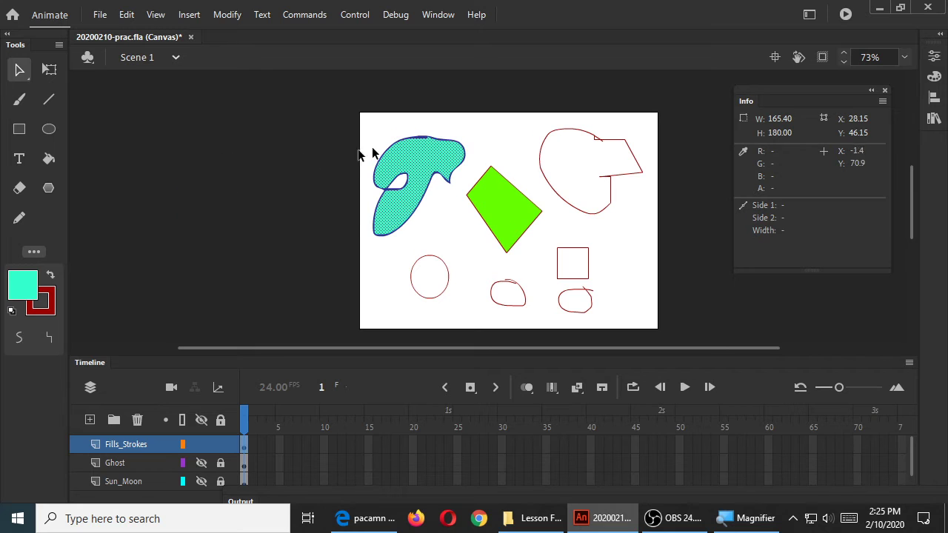
- Try selecting the turquoise shape's fill and outline separately and together, clearing the selection after each round
{"action": "left_click", "coordinate": [453, 127]}
{"action": "left_click", "coordinate": [439, 161]}
{"action": "double_click", "coordinate": [447, 147]}
{"action": "left_click", "coordinate": [498, 130]}
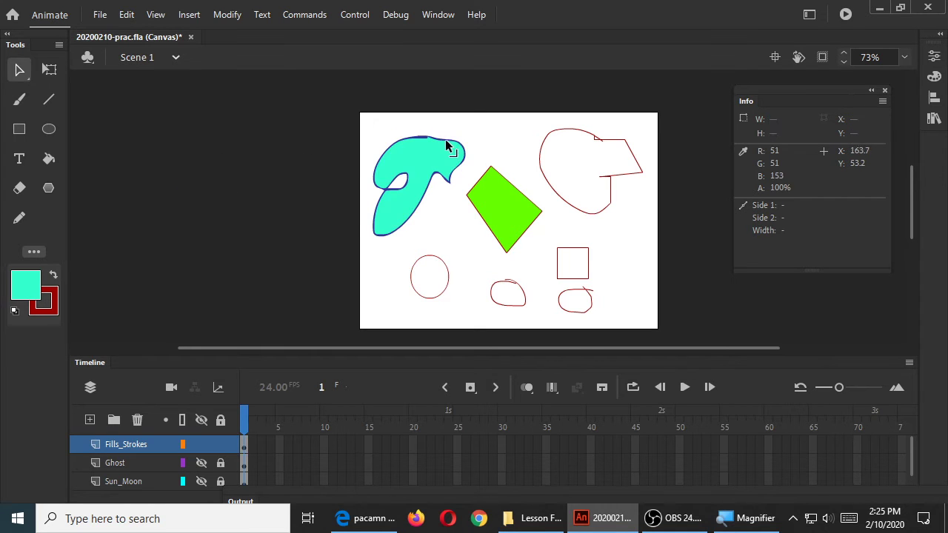
{"action": "left_click", "coordinate": [443, 142]}
{"action": "left_click", "coordinate": [446, 137]}
{"action": "left_click", "coordinate": [444, 142]}
{"action": "left_click", "coordinate": [447, 137]}
{"action": "double_click", "coordinate": [452, 149]}
{"action": "left_click", "coordinate": [469, 127]}
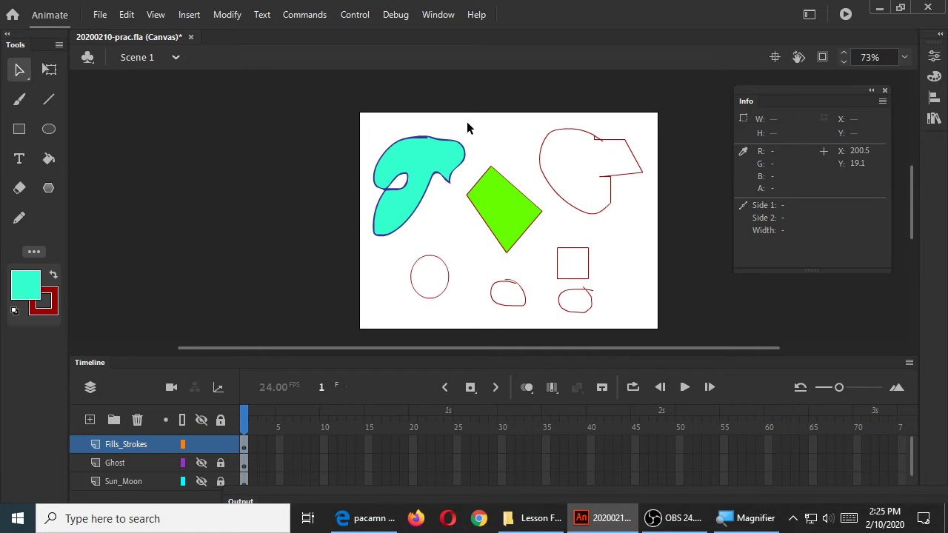
- Move the turquoise shape's fill and outline together toward the stage's left edge, undo the move, and deselect the shape
{"action": "double_click", "coordinate": [427, 145]}
{"action": "left_click_drag", "start_coordinate": [423, 154], "coordinate": [352, 151]}
{"action": "key", "text": "ctrl+z"}
{"action": "left_click", "coordinate": [412, 132]}
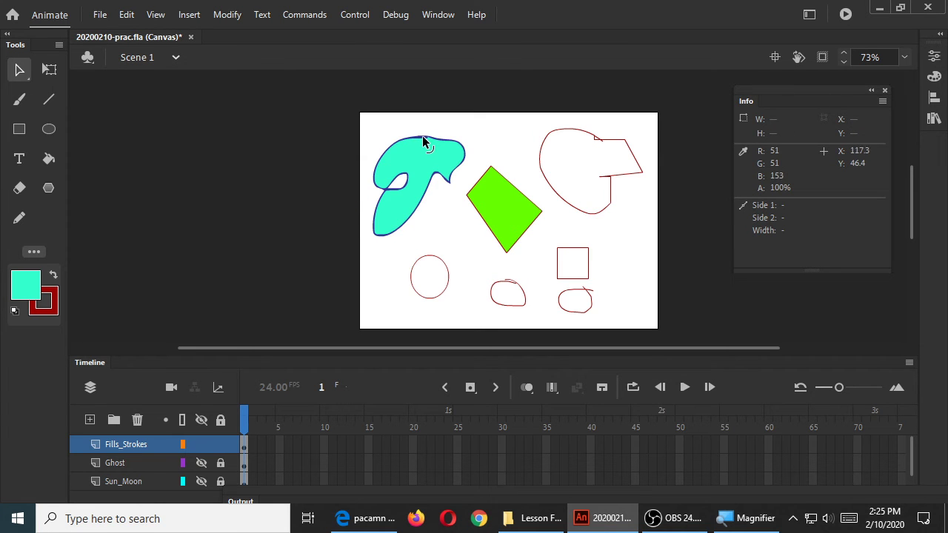
- Move the turquoise shape's fill and outline together slightly up and to the right, and deselect them
{"action": "double_click", "coordinate": [428, 144]}
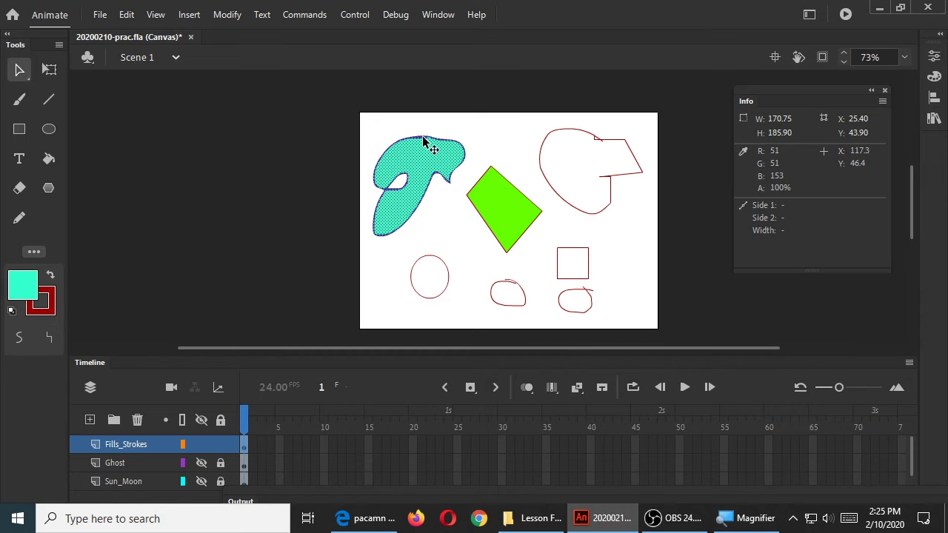
{"action": "left_click", "coordinate": [423, 154]}
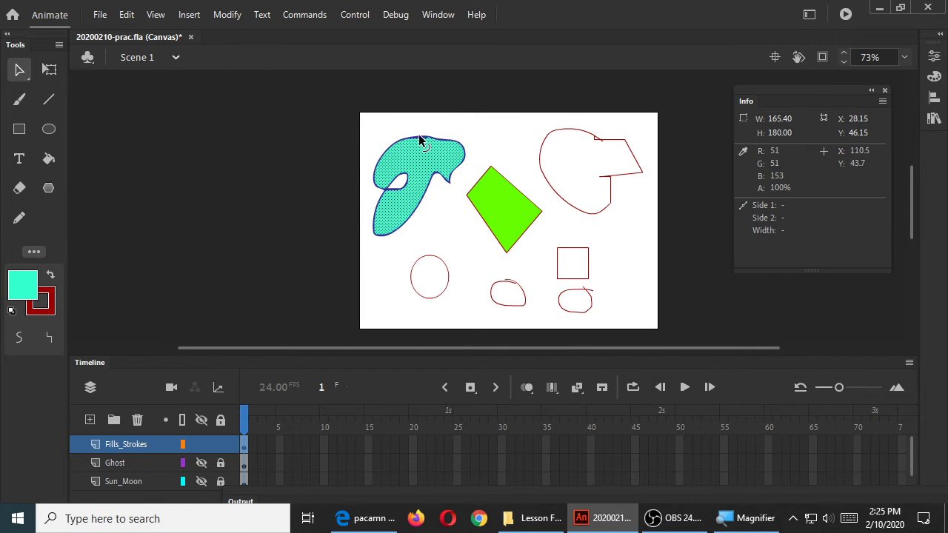
{"action": "double_click", "coordinate": [428, 143]}
{"action": "mouse_move", "coordinate": [429, 153]}
{"action": "left_mouse_down"}
{"action": "mouse_move", "coordinate": [312, 161]}
{"action": "mouse_move", "coordinate": [433, 145]}
{"action": "left_mouse_up"}
{"action": "left_click", "coordinate": [505, 140]}
- Save the practice document 20200210-prac.fla and close it
{"action": "key", "text": "ctrl+s"}
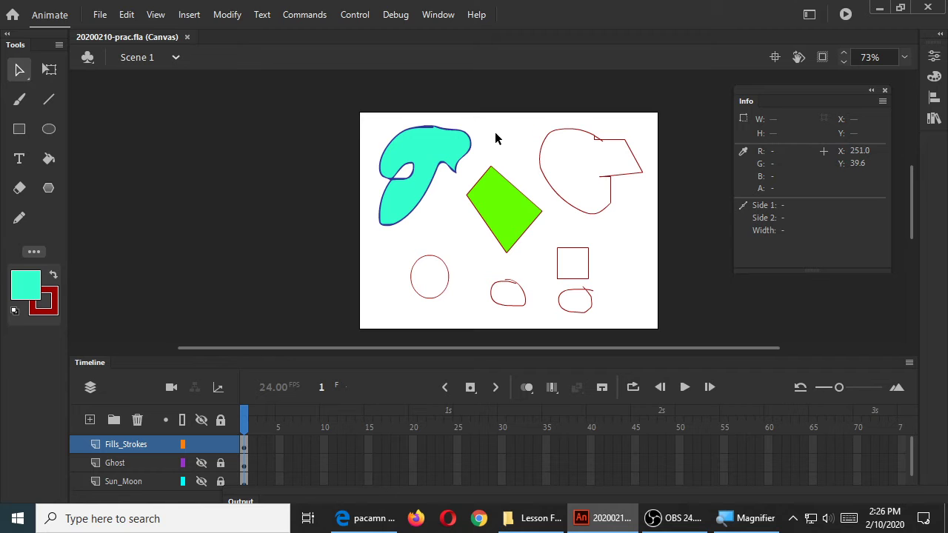
{"action": "left_click", "coordinate": [100, 15]}
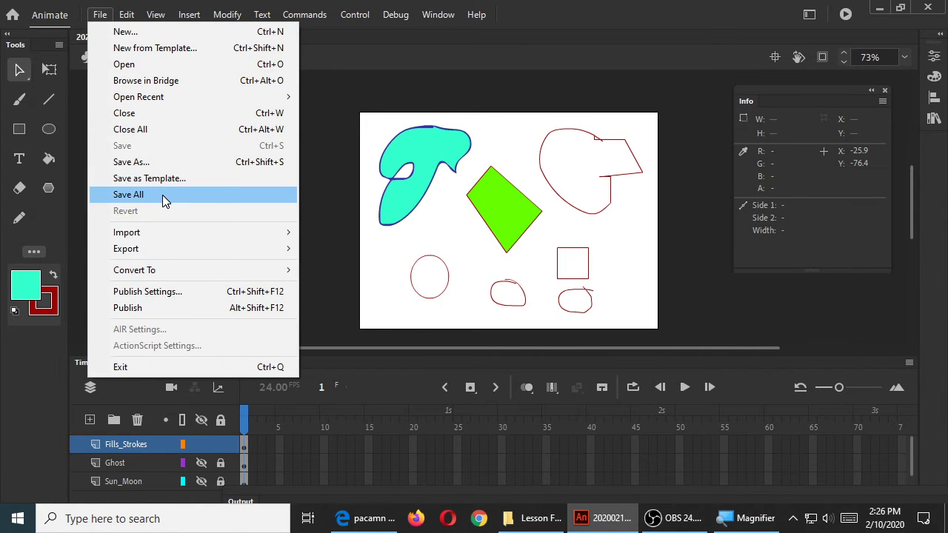
{"action": "left_click", "coordinate": [146, 116]}
- Open the setup for a new document
{"action": "left_click", "coordinate": [98, 16]}
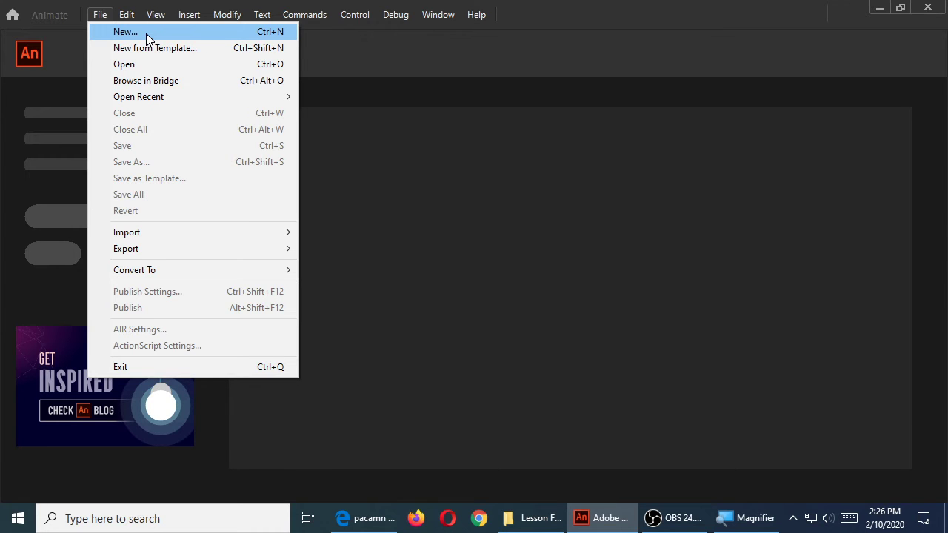
{"action": "left_click", "coordinate": [146, 33]}
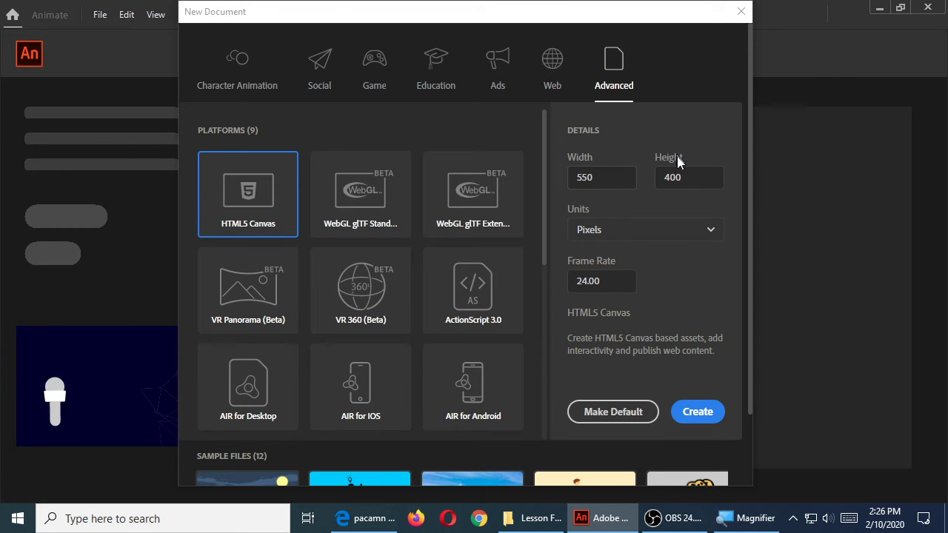
- Switch to File Explorer and open 02End.html from the Desktop's Lesson02 OG/02End folder in Microsoft Edge
{"action": "left_click", "coordinate": [533, 519]}
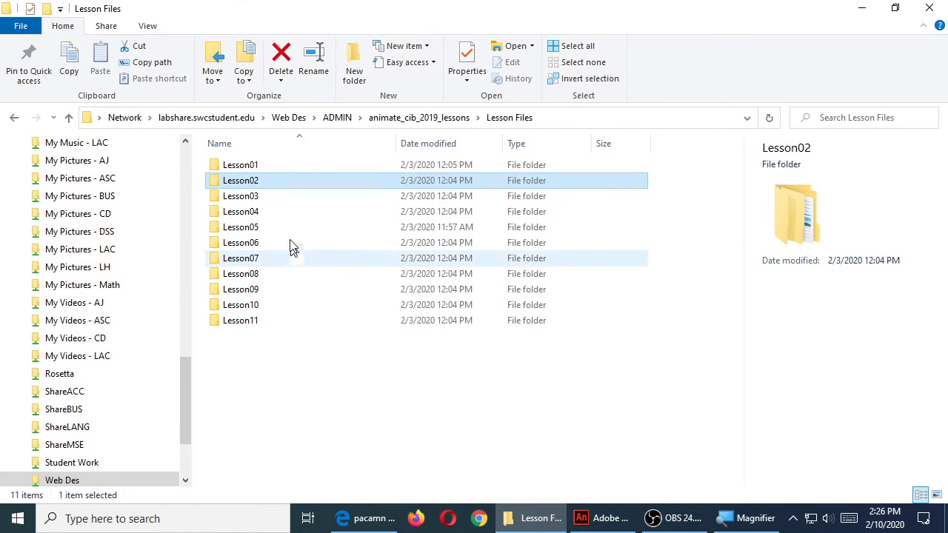
{"action": "scroll", "coordinate": [189, 154], "scroll_direction": "up", "scroll_amount": 15}
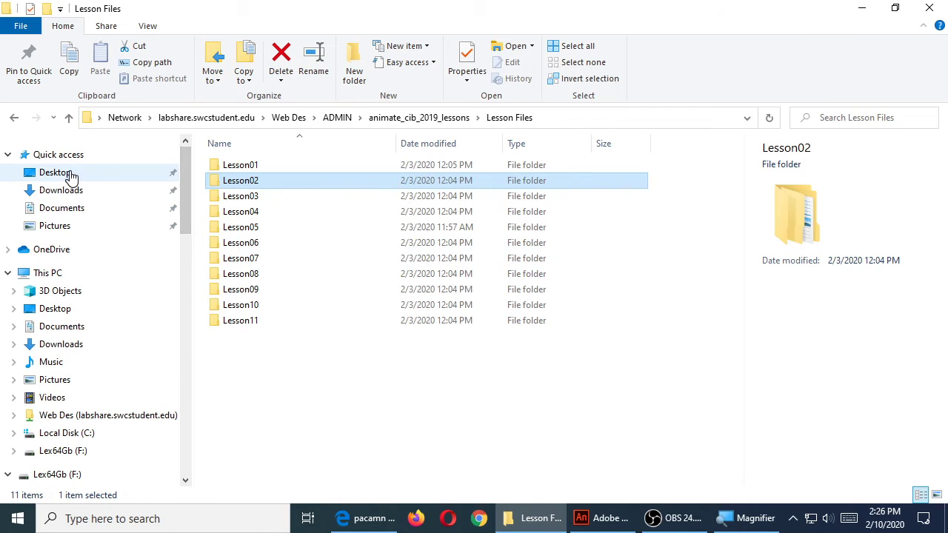
{"action": "left_click", "coordinate": [68, 175]}
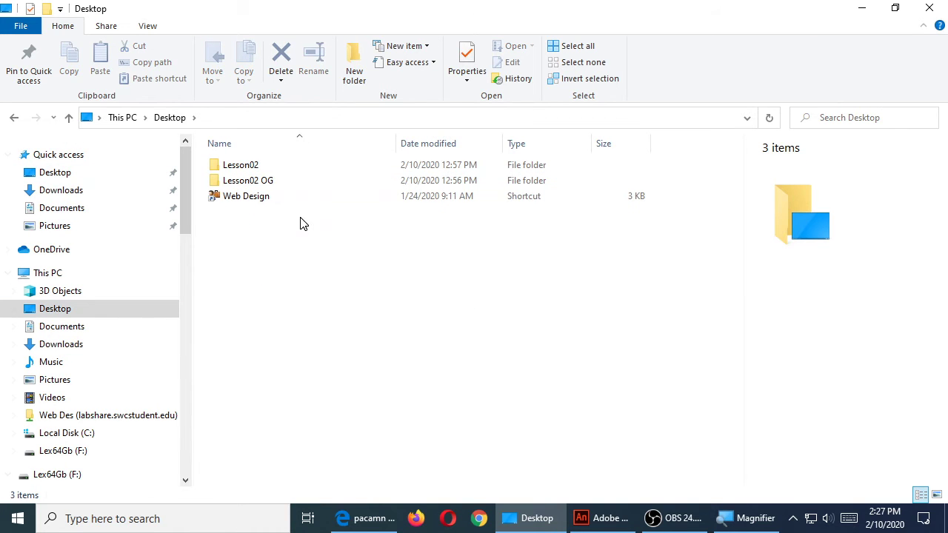
{"action": "double_click", "coordinate": [277, 181]}
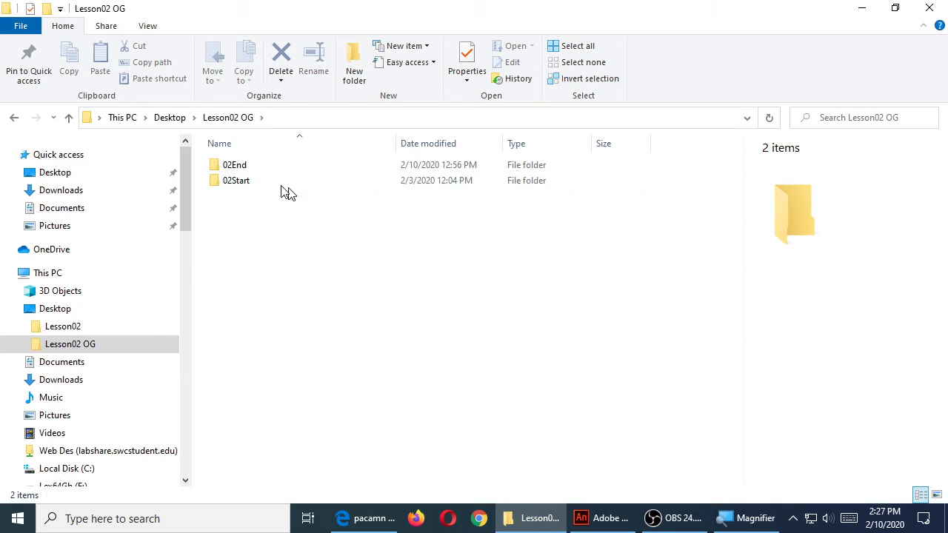
{"action": "double_click", "coordinate": [241, 168]}
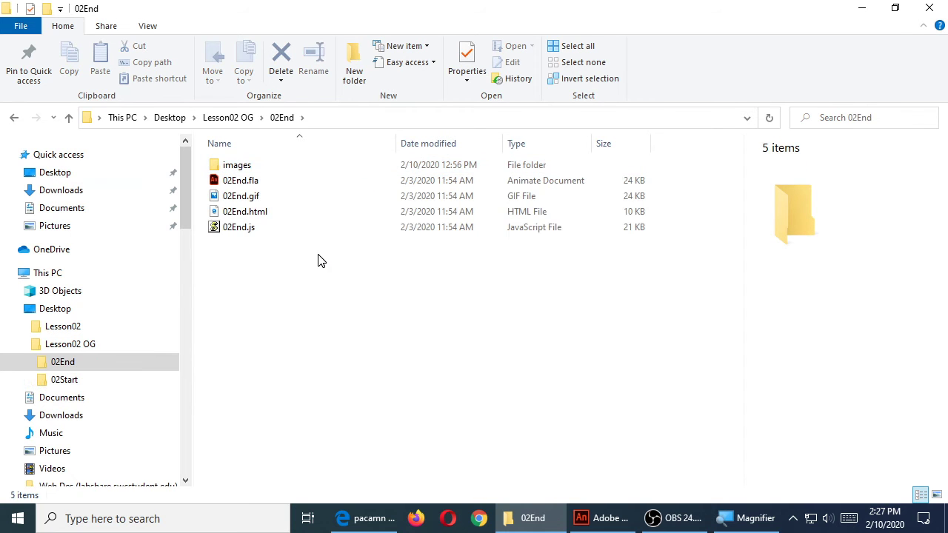
{"action": "double_click", "coordinate": [251, 213]}
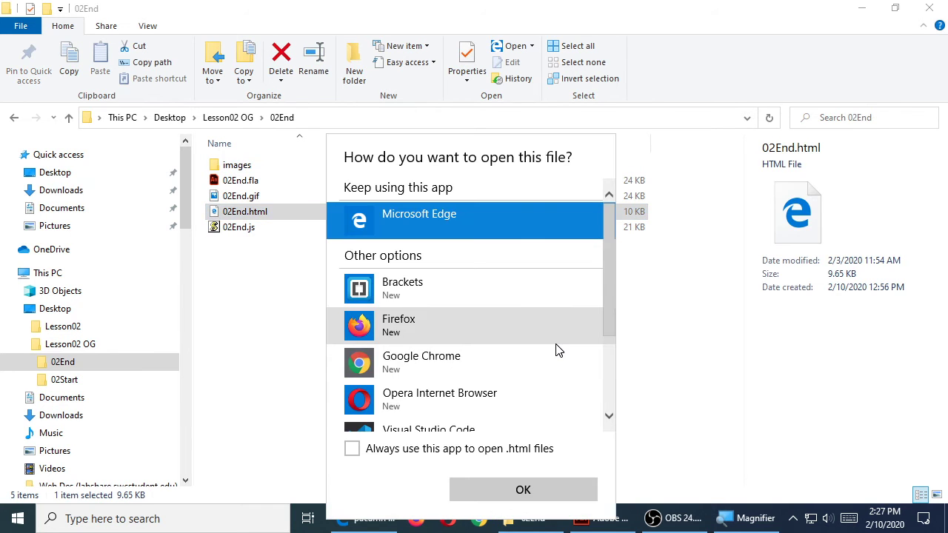
{"action": "left_click", "coordinate": [534, 491]}
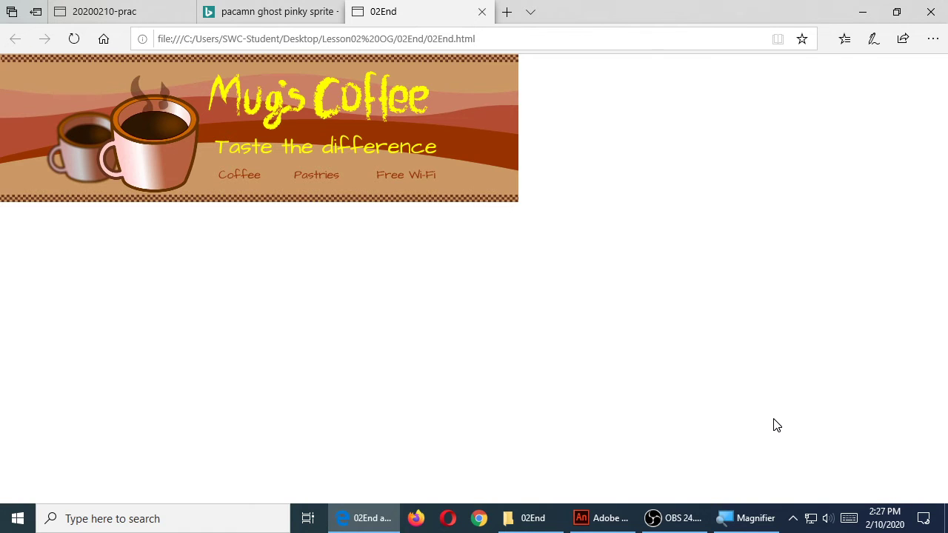
- Enlarge the Mug's Coffee banner page to examine it, close the browser with all its tabs, and return to Animate
{"action": "key", "text": "ctrl+plus"}
{"action": "key", "text": "ctrl+plus"}
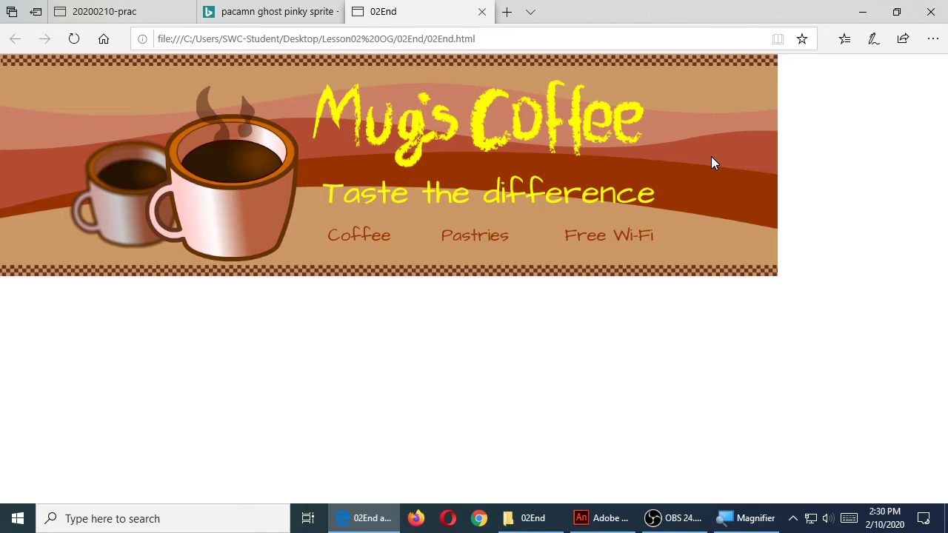
{"action": "left_click", "coordinate": [930, 10]}
{"action": "left_click", "coordinate": [433, 302]}
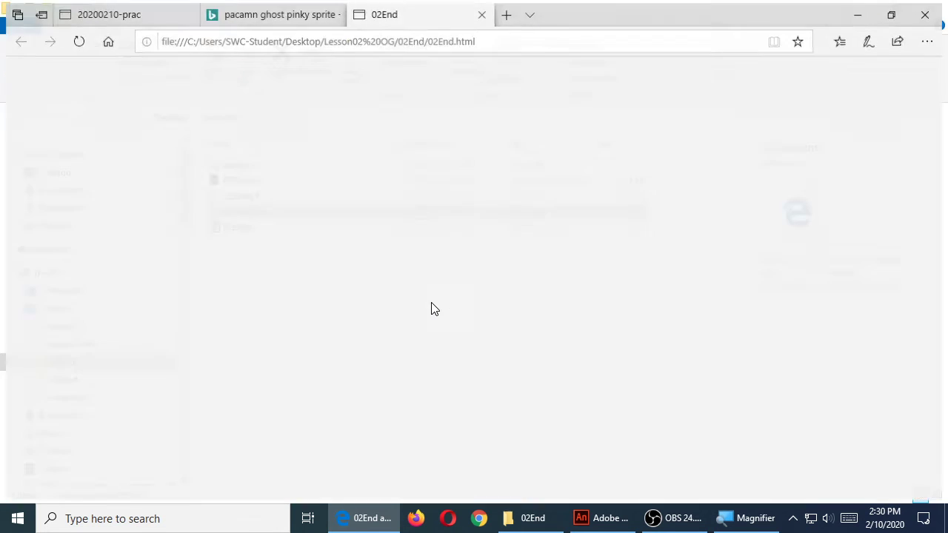
{"action": "left_click", "coordinate": [862, 9]}
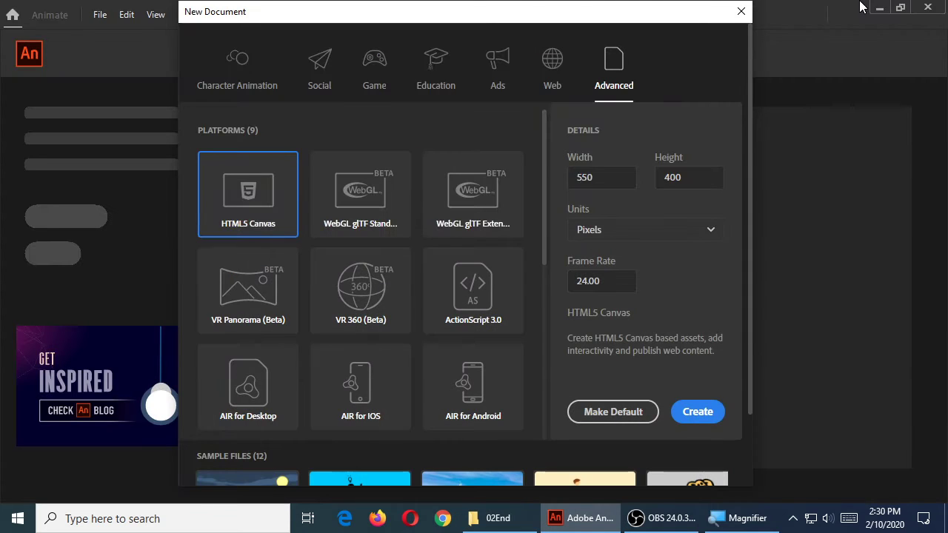
- Create an HTML5 Canvas document 700 pixels wide and 200 pixels high, and close the floating Info window
{"action": "left_click", "coordinate": [612, 173]}
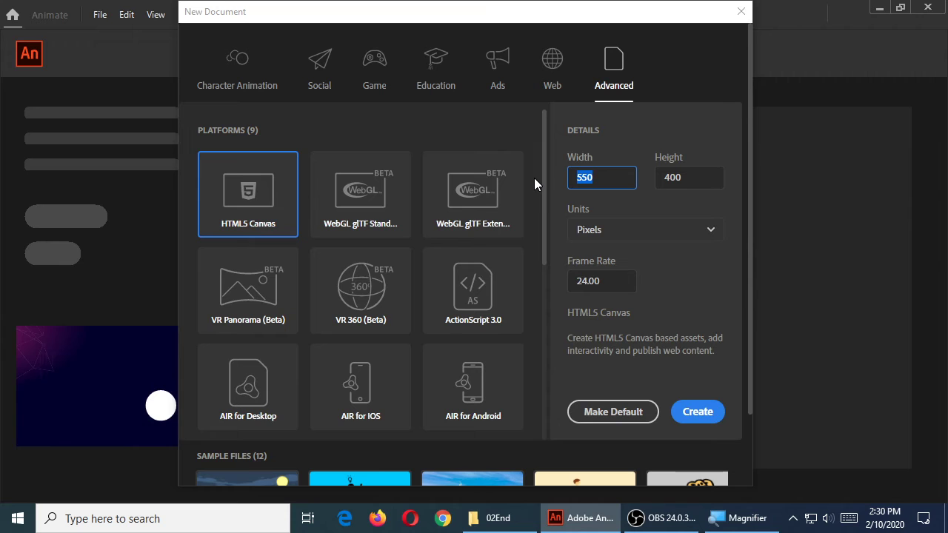
{"action": "type", "text": "700"}
{"action": "key", "text": "Tab"}
{"action": "type", "text": "200"}
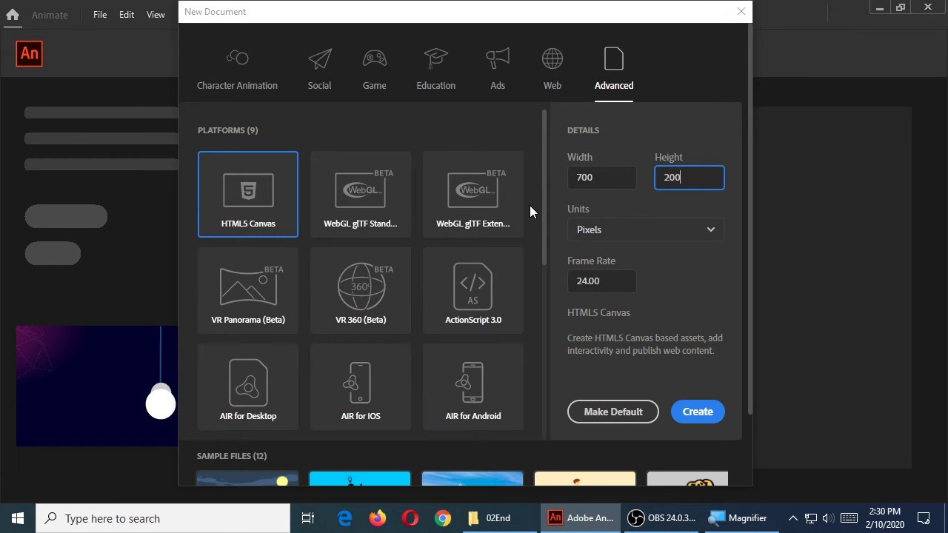
{"action": "left_click", "coordinate": [696, 414]}
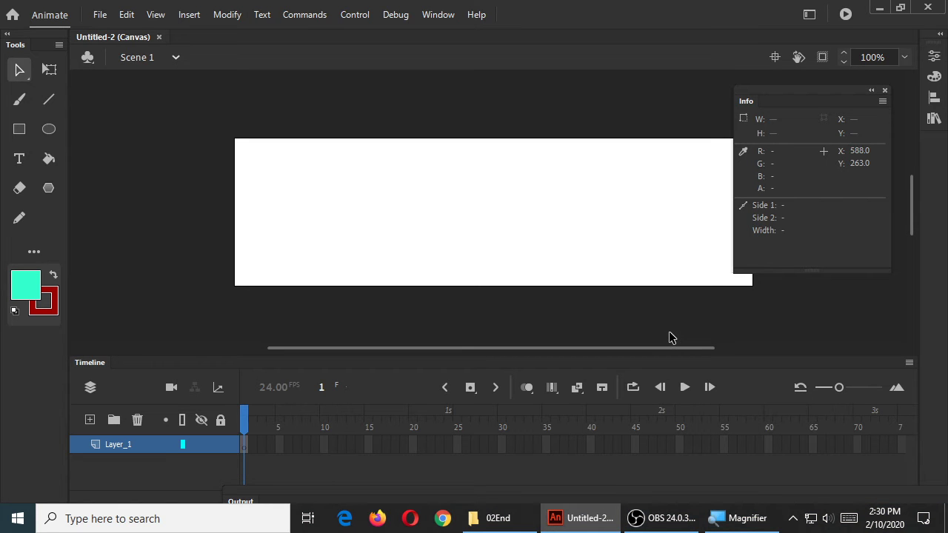
{"action": "left_click", "coordinate": [884, 91]}
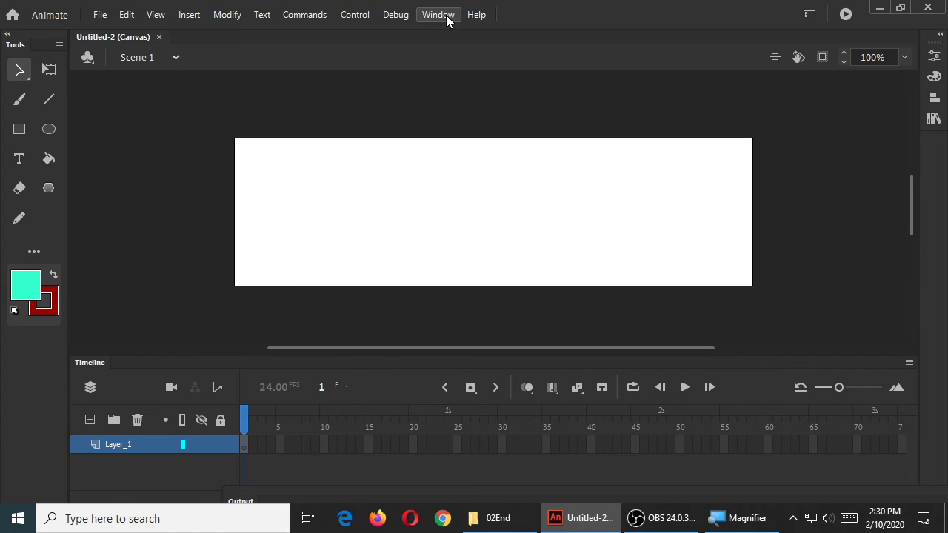
- Save the new document as Lesson 2 in the CIS 125 Day 3 folder
{"action": "left_click", "coordinate": [97, 15]}
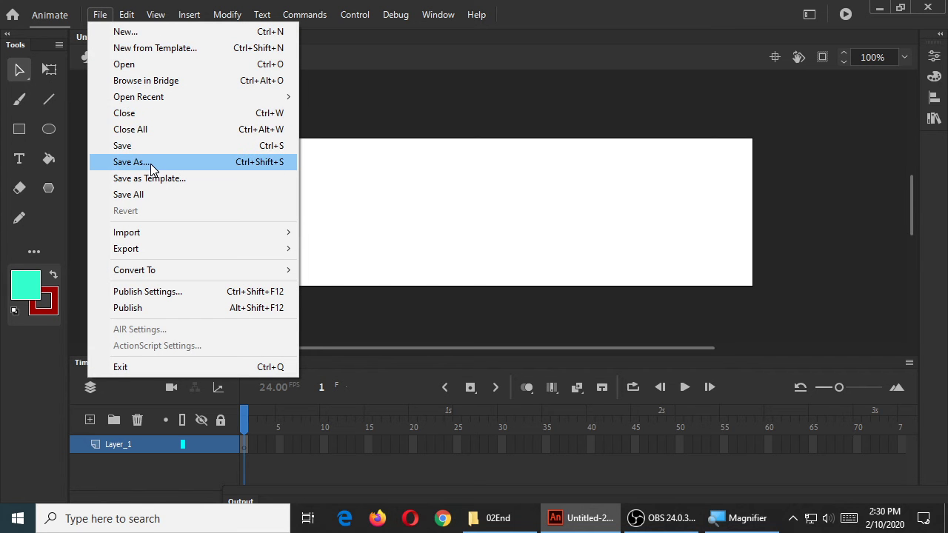
{"action": "left_click", "coordinate": [151, 164]}
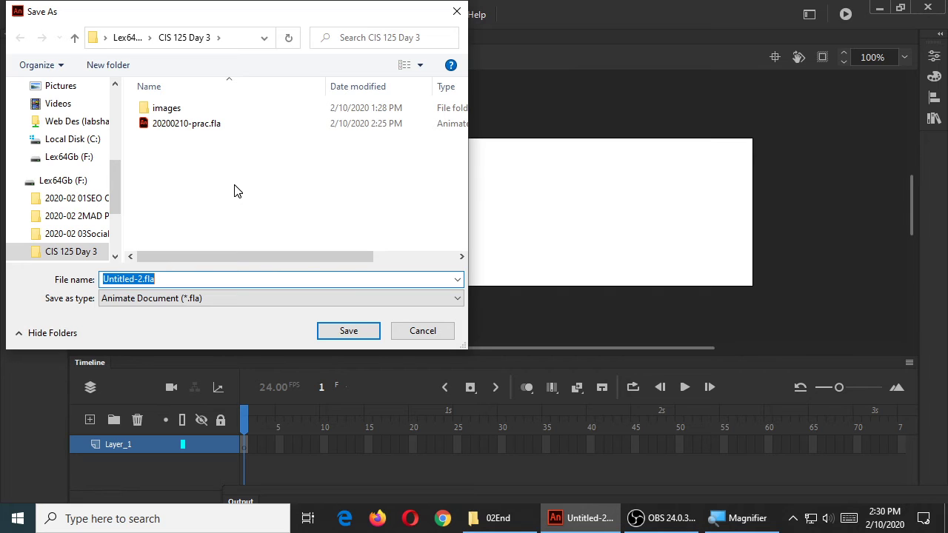
{"action": "type", "text": "Lesson"}
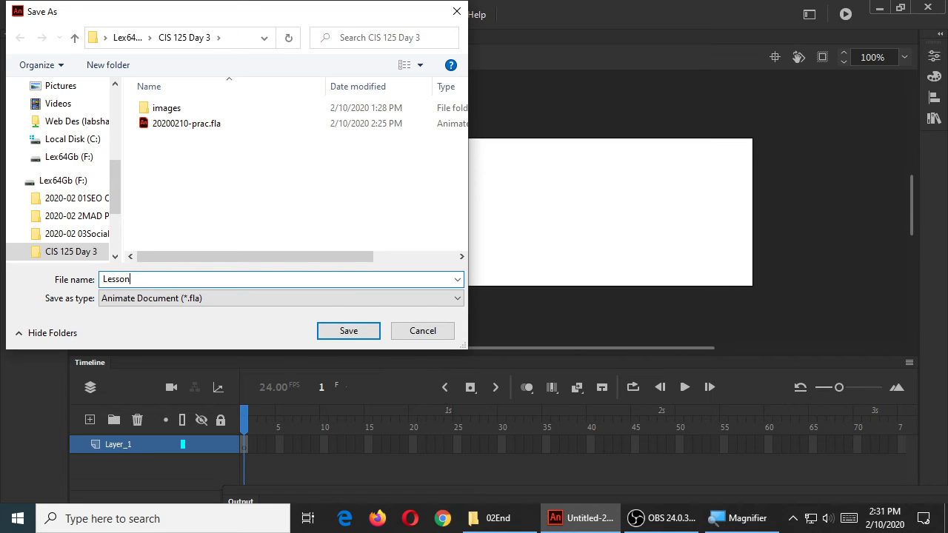
{"action": "type", "text": " 2"}
{"action": "key", "text": "Return"}
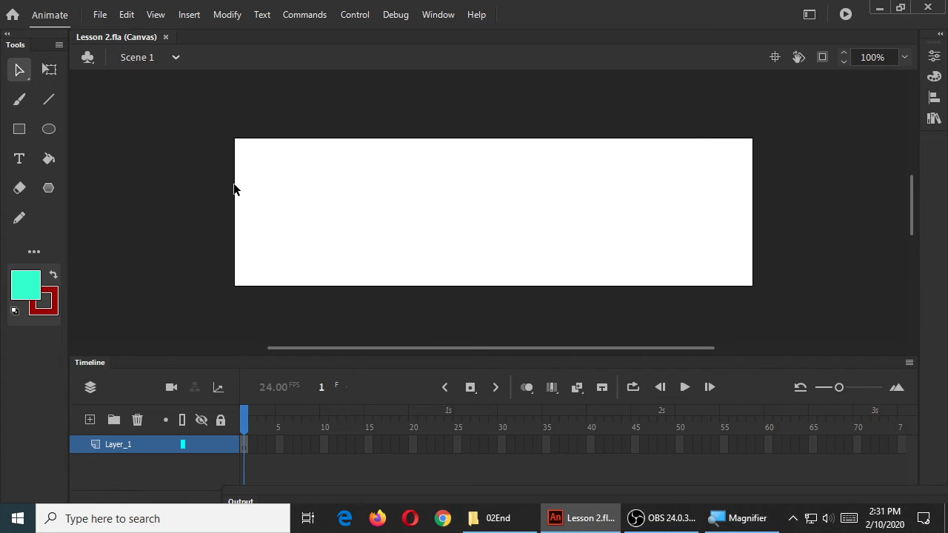
- Switch the workspace layout to Essentials
{"action": "left_click", "coordinate": [447, 14]}
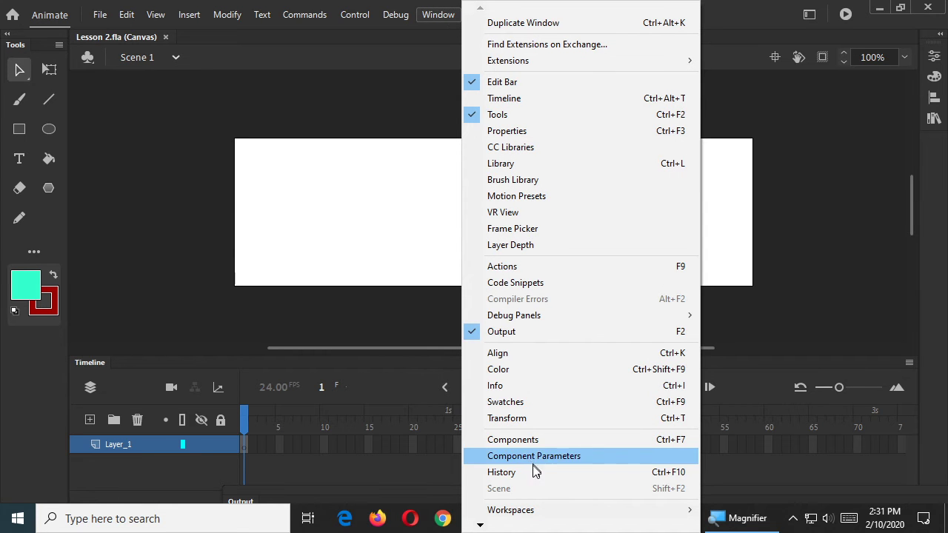
{"action": "mouse_move", "coordinate": [544, 513]}
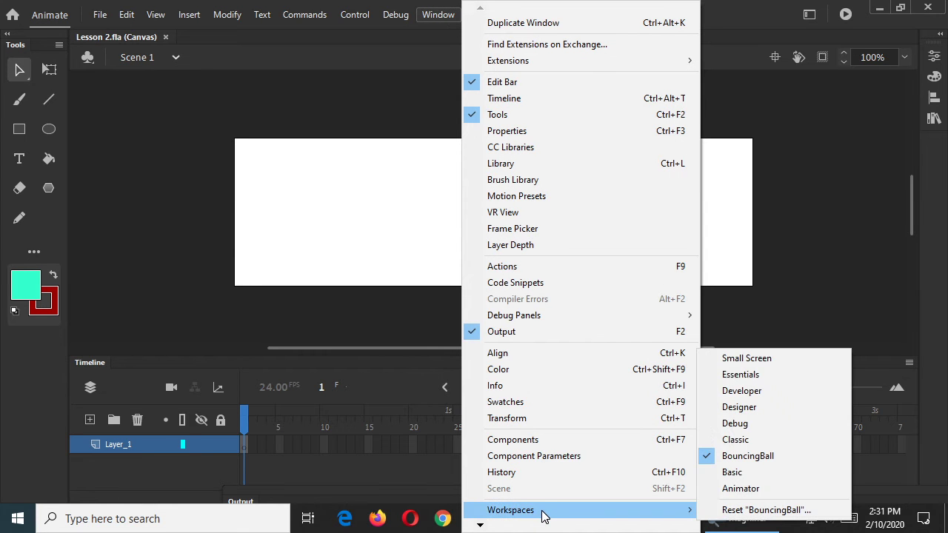
{"action": "left_click", "coordinate": [783, 378]}
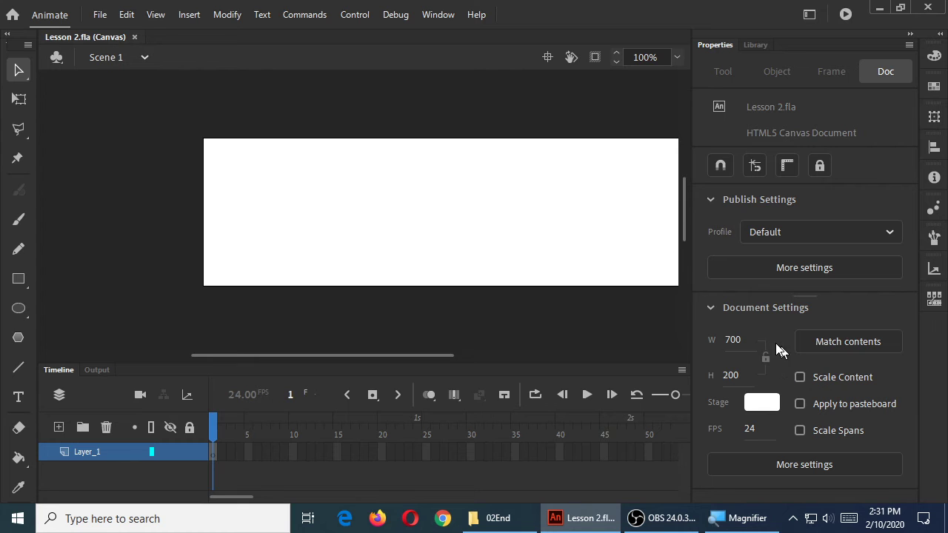
- Shift the stage off-centre horizontally and vertically, recentring it in the view with Center Stage
{"action": "left_click_drag", "start_coordinate": [591, 254], "coordinate": [499, 250]}
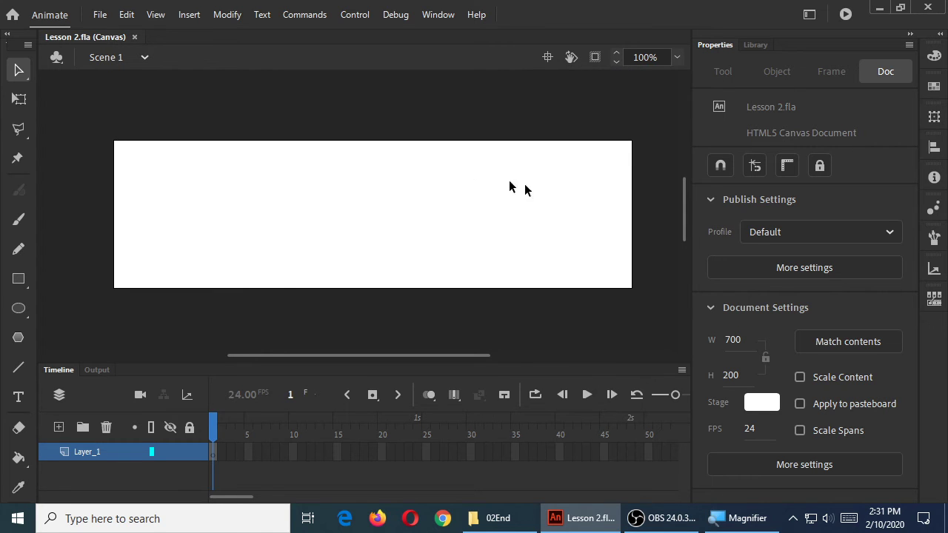
{"action": "left_click_drag", "start_coordinate": [476, 356], "coordinate": [555, 148]}
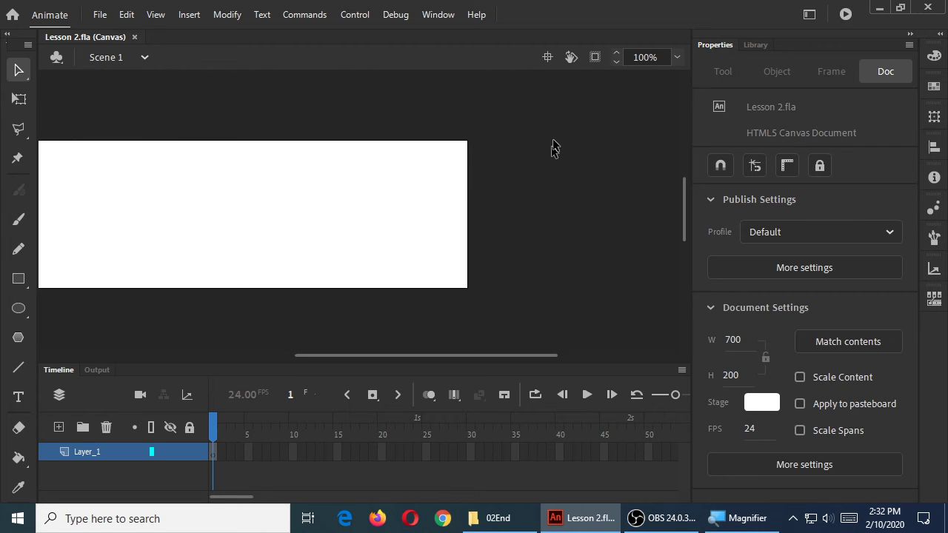
{"action": "left_click", "coordinate": [548, 58]}
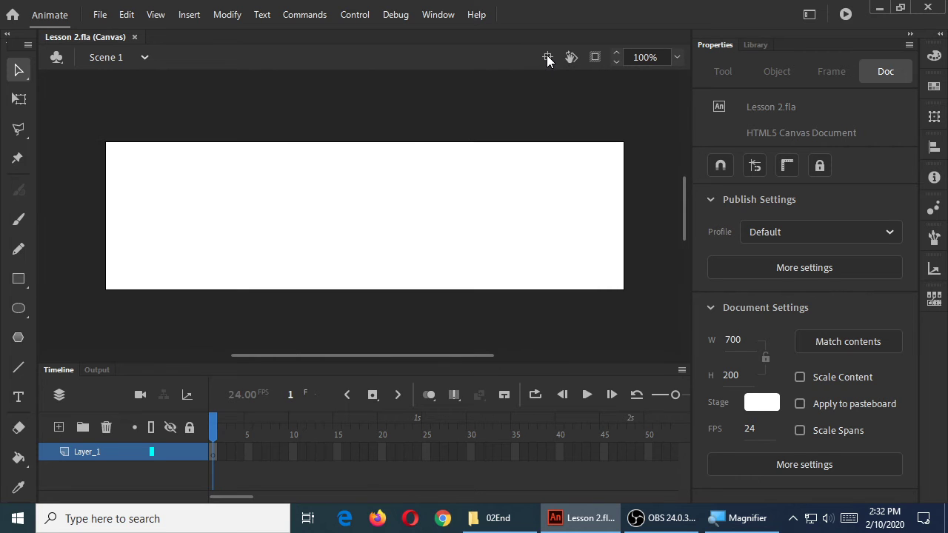
{"action": "mouse_move", "coordinate": [685, 188]}
{"action": "left_mouse_down"}
{"action": "mouse_move", "coordinate": [684, 138]}
{"action": "mouse_move", "coordinate": [684, 171]}
{"action": "left_mouse_up"}
{"action": "left_click", "coordinate": [548, 60]}
- Rotate the stage view counterclockwise and clockwise with the Rotation tool, resetting it with Center Stage after each try
{"action": "left_click", "coordinate": [571, 57]}
{"action": "left_click_drag", "start_coordinate": [555, 148], "coordinate": [554, 123]}
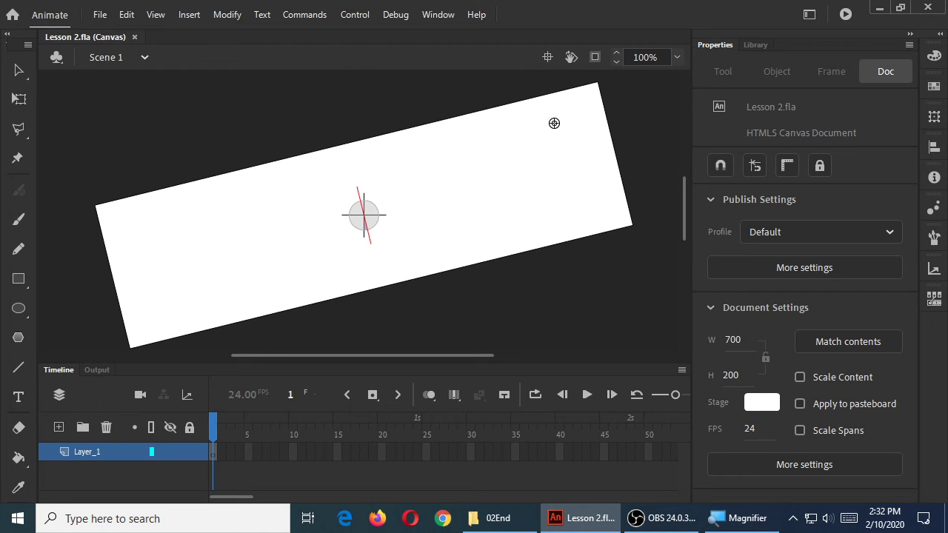
{"action": "left_click_drag", "start_coordinate": [554, 123], "coordinate": [548, 151]}
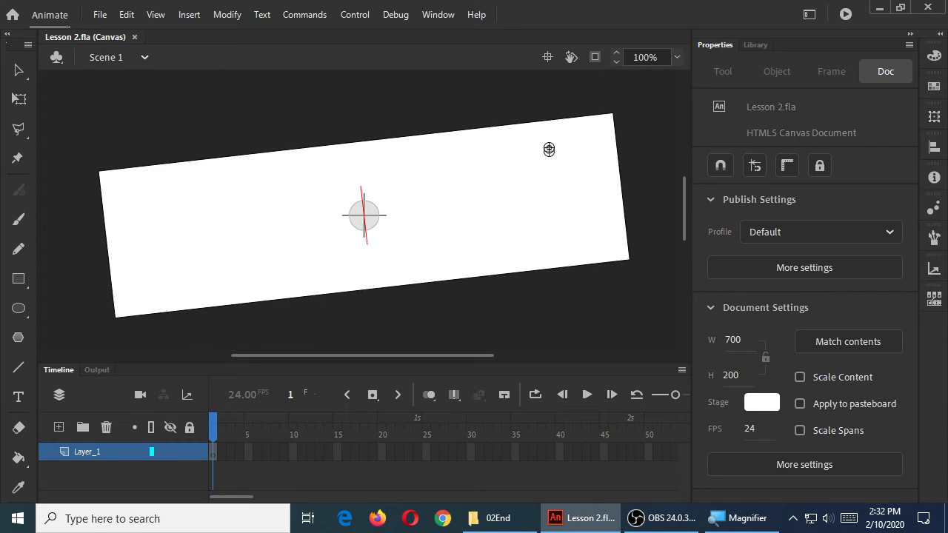
{"action": "left_click", "coordinate": [544, 57]}
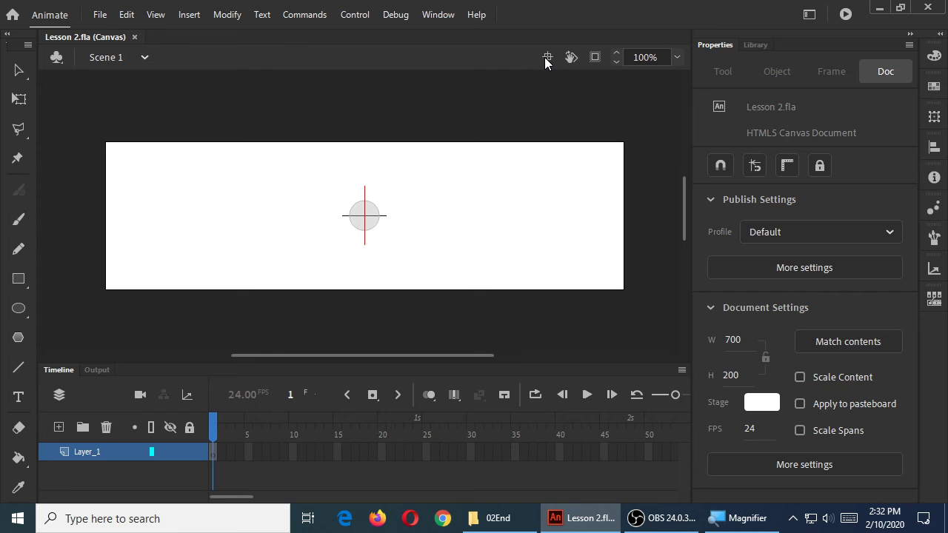
{"action": "left_click_drag", "start_coordinate": [568, 192], "coordinate": [528, 152]}
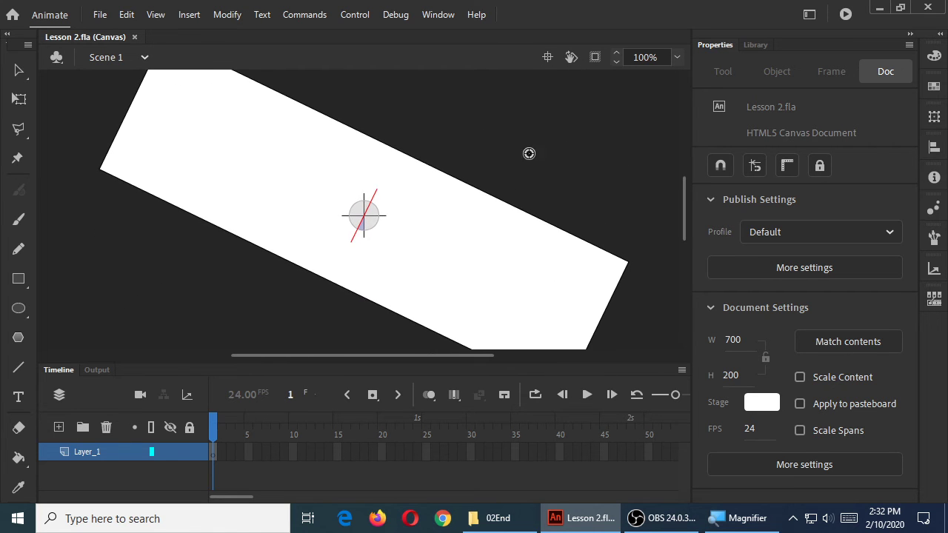
{"action": "left_click", "coordinate": [547, 57]}
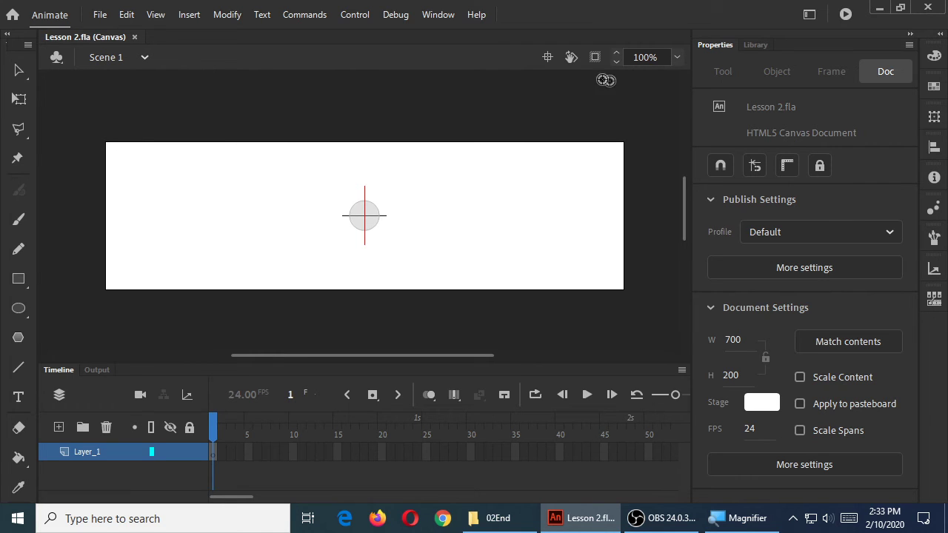
- Enable clipping of content outside the stage and paint a Classic Brush stroke from the pasteboard above onto the stage
{"action": "left_click", "coordinate": [594, 57]}
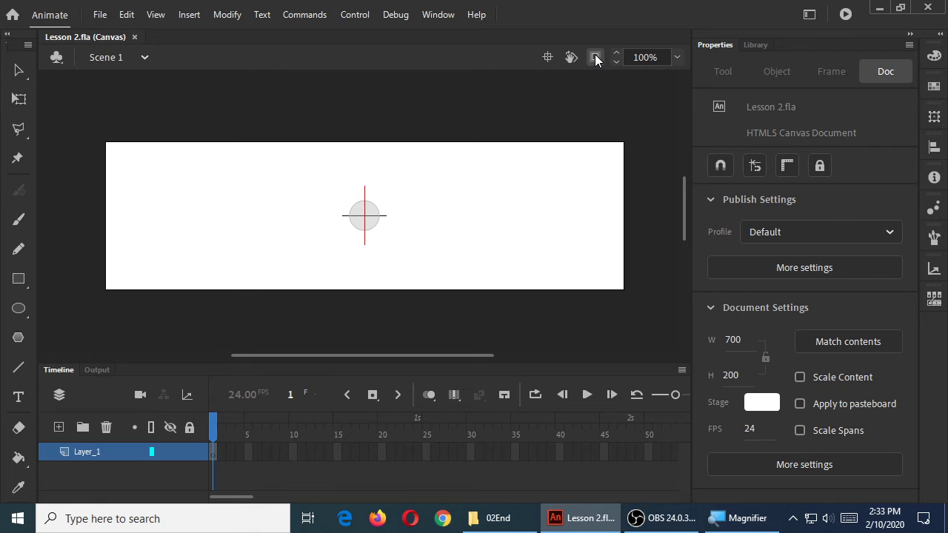
{"action": "left_click", "coordinate": [19, 70]}
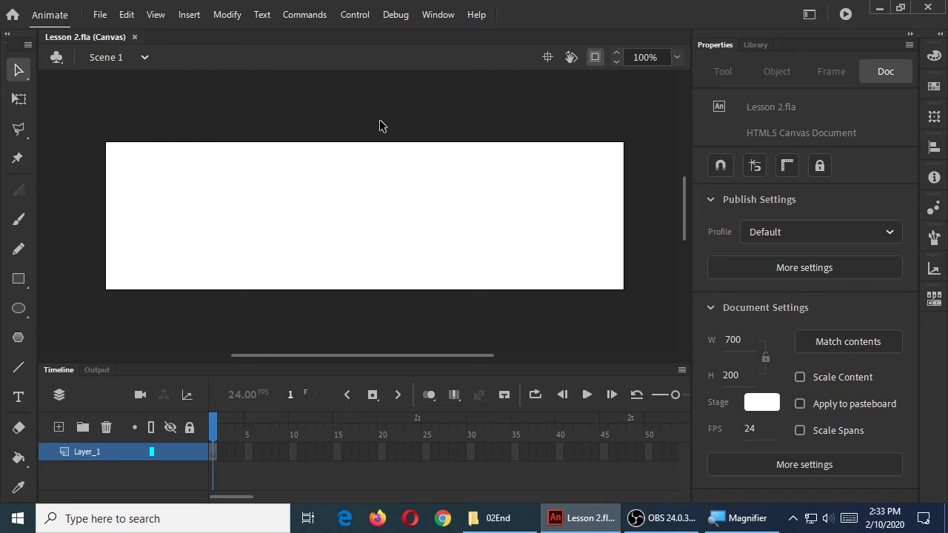
{"action": "key", "text": "b"}
{"action": "left_click_drag", "start_coordinate": [265, 107], "coordinate": [606, 238]}
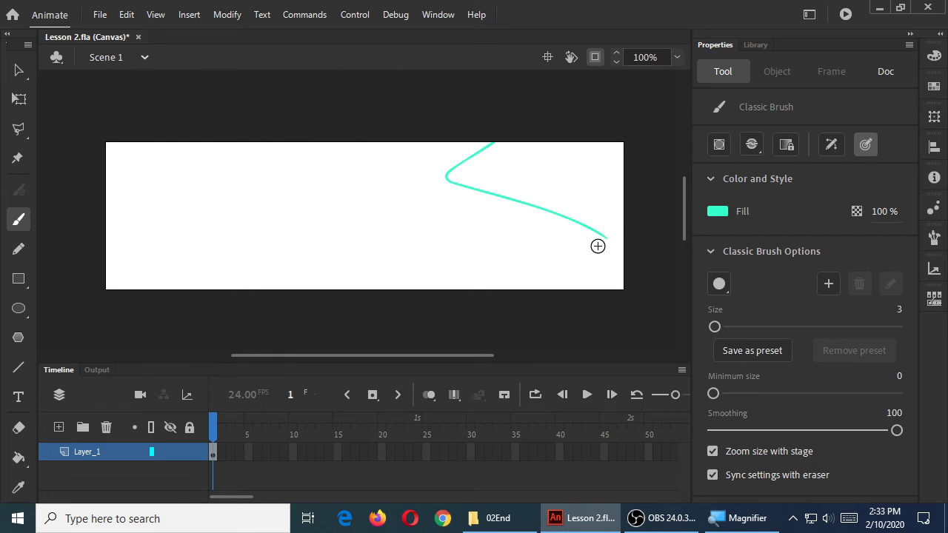
- Toggle the clipping of content outside the stage repeatedly, leaving it off, and undo the brush stroke
{"action": "left_click", "coordinate": [594, 60]}
{"action": "left_click", "coordinate": [594, 64]}
{"action": "left_click", "coordinate": [595, 64]}
{"action": "left_click", "coordinate": [595, 64]}
{"action": "left_click", "coordinate": [595, 64]}
{"action": "left_click", "coordinate": [594, 64]}
{"action": "left_click", "coordinate": [595, 64]}
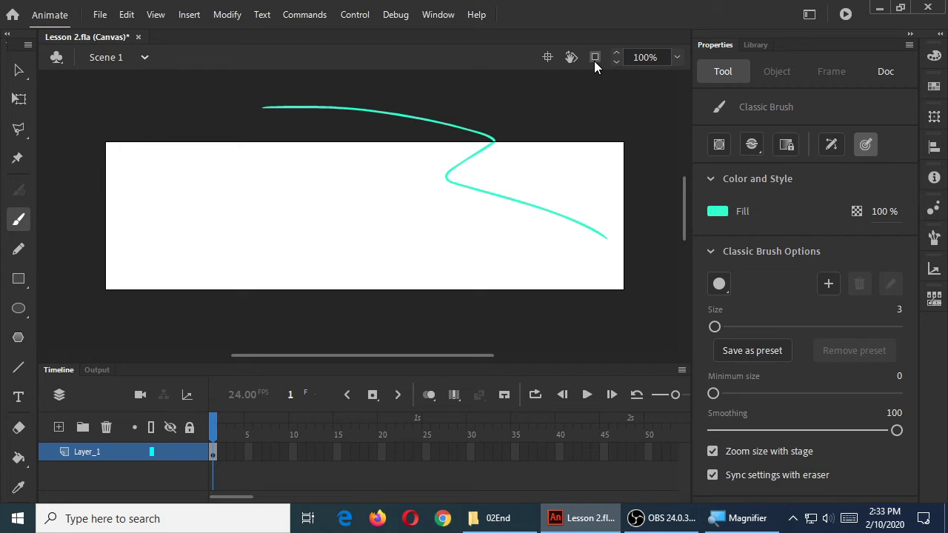
{"action": "left_click", "coordinate": [594, 60]}
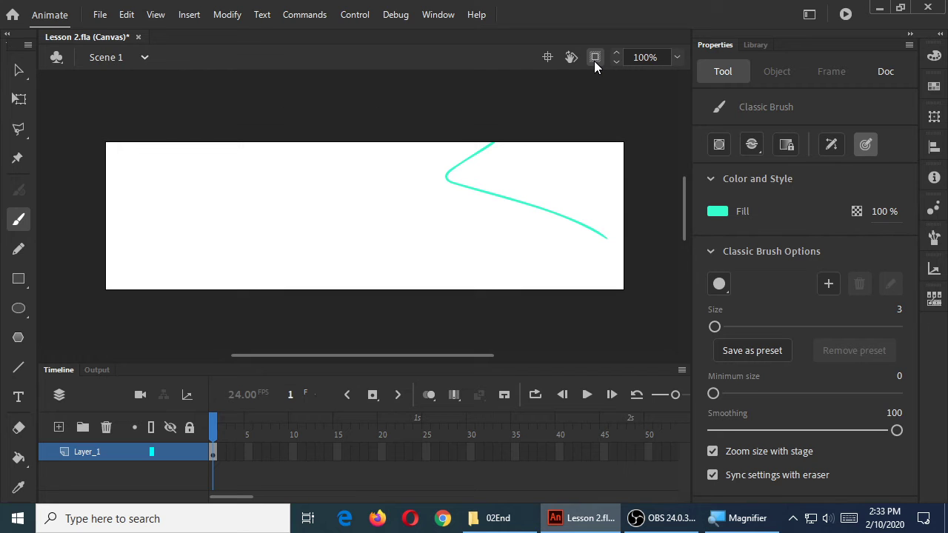
{"action": "left_click", "coordinate": [595, 60]}
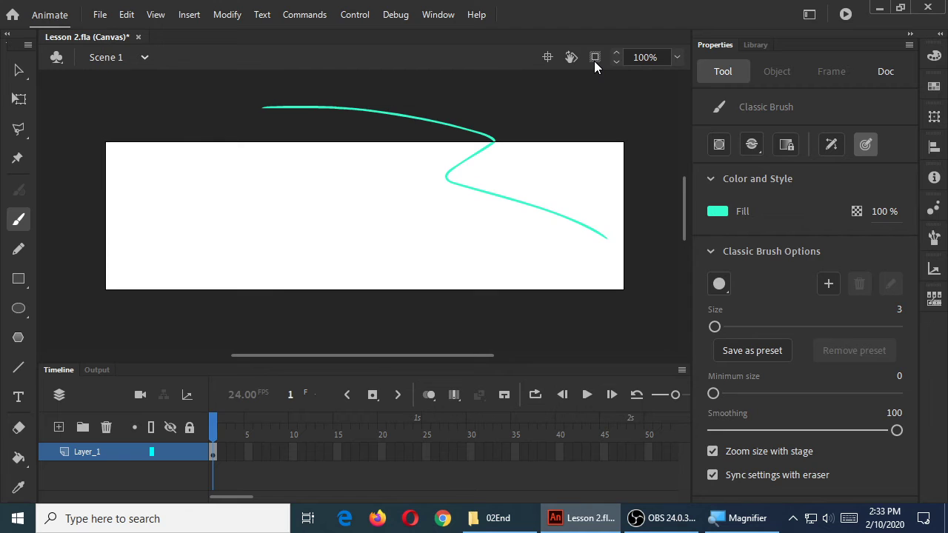
{"action": "key", "text": "ctrl+z"}
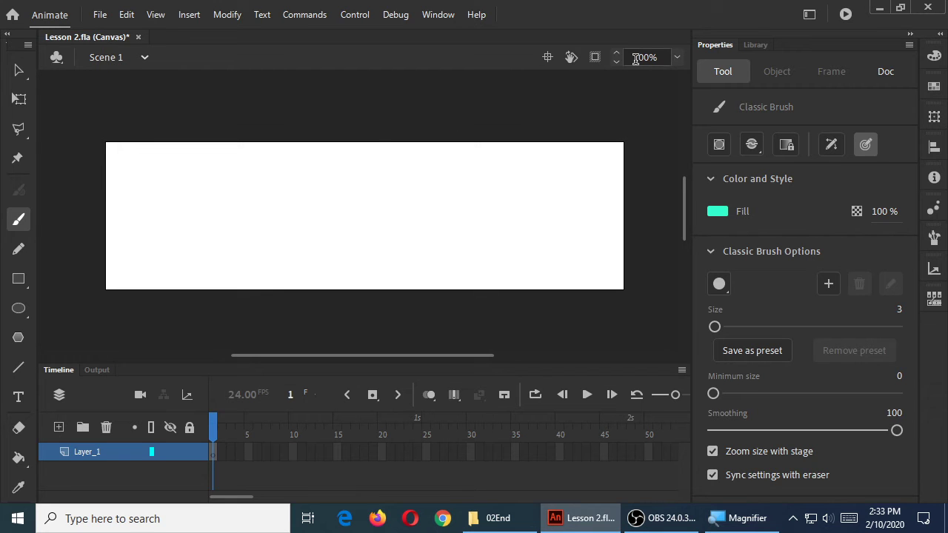
- Compare the Fit in Window, Show All and Show Frame magnifications of the stage
{"action": "left_click", "coordinate": [675, 57]}
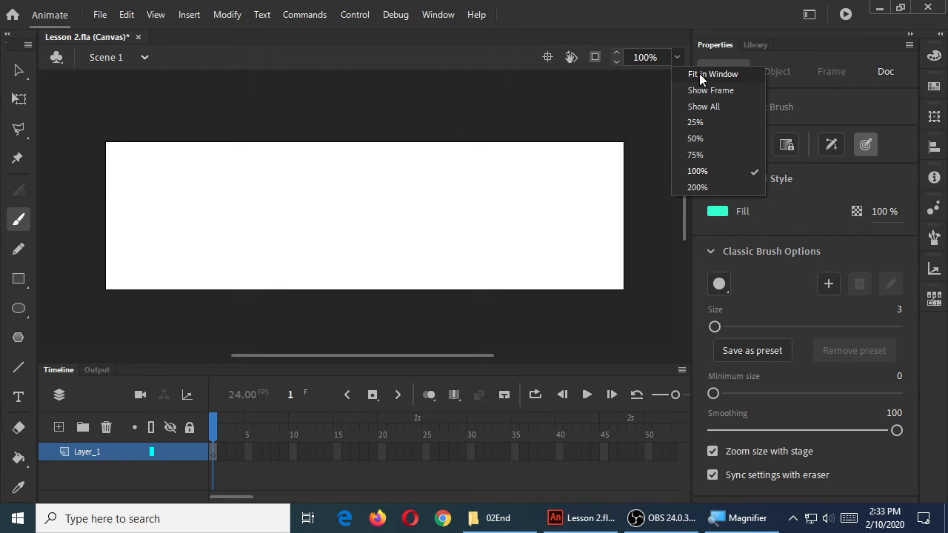
{"action": "left_click", "coordinate": [699, 74]}
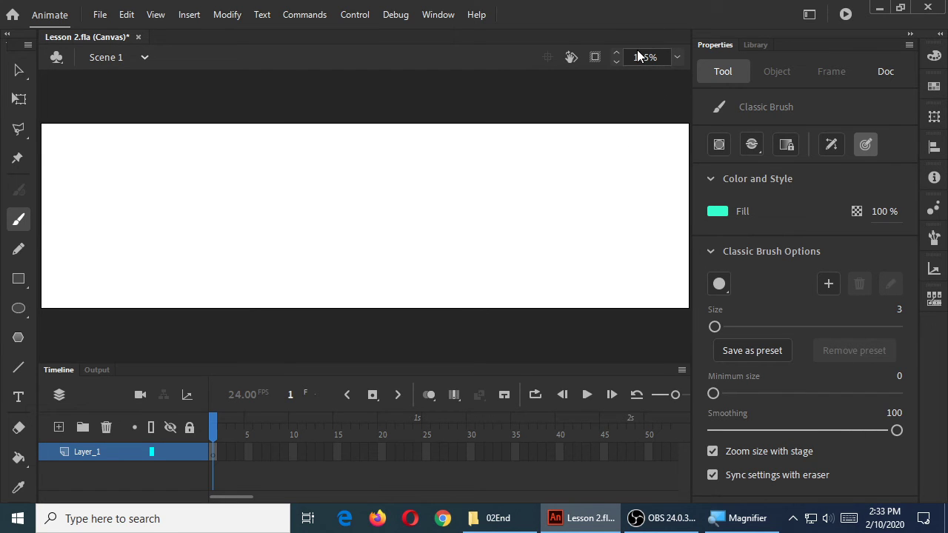
{"action": "left_click", "coordinate": [676, 57]}
{"action": "left_click", "coordinate": [703, 106]}
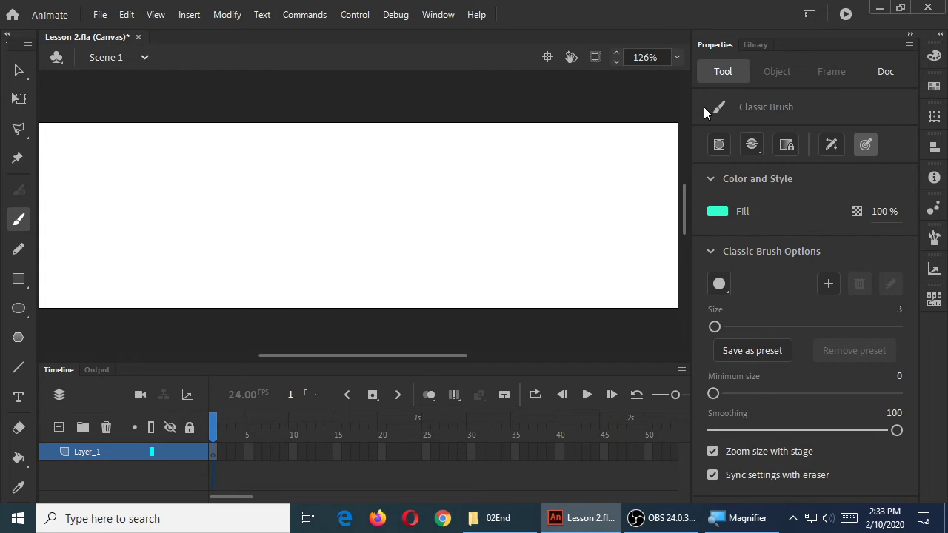
{"action": "left_click", "coordinate": [676, 59]}
{"action": "left_click", "coordinate": [687, 90]}
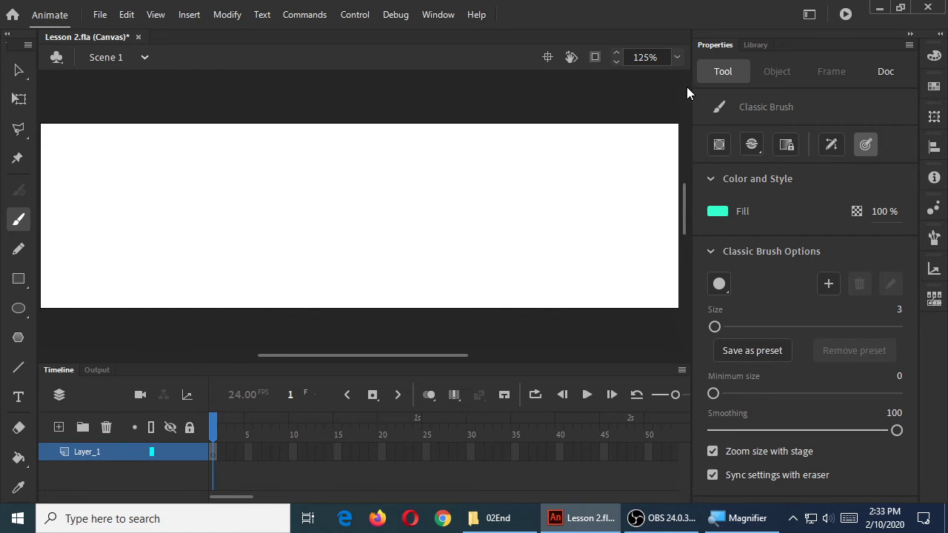
{"action": "left_click", "coordinate": [677, 58]}
{"action": "left_click", "coordinate": [691, 108]}
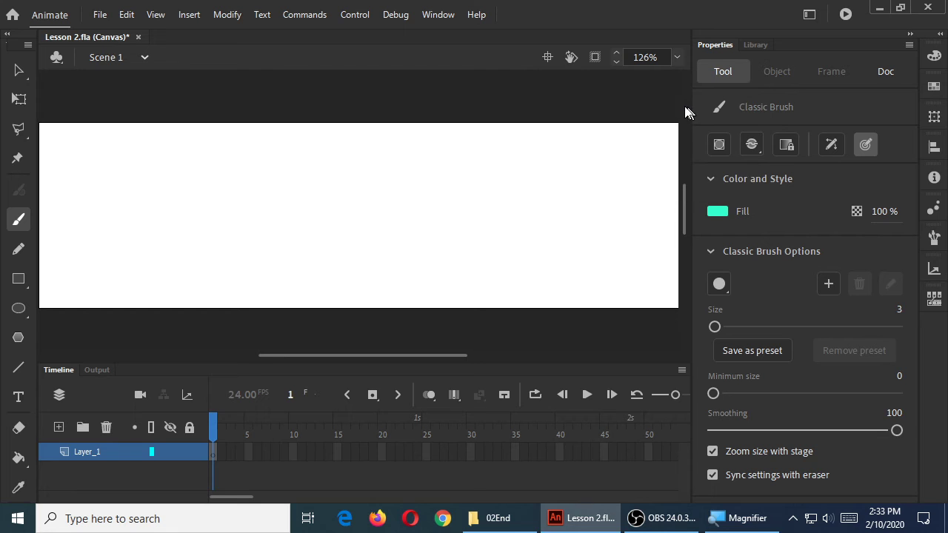
- Zoom the stage out and in, and set its magnification to Fit in Window
{"action": "key", "text": "ctrl+minus"}
{"action": "key", "text": "ctrl+equal"}
{"action": "key", "text": "ctrl+minus"}
{"action": "left_click", "coordinate": [677, 58]}
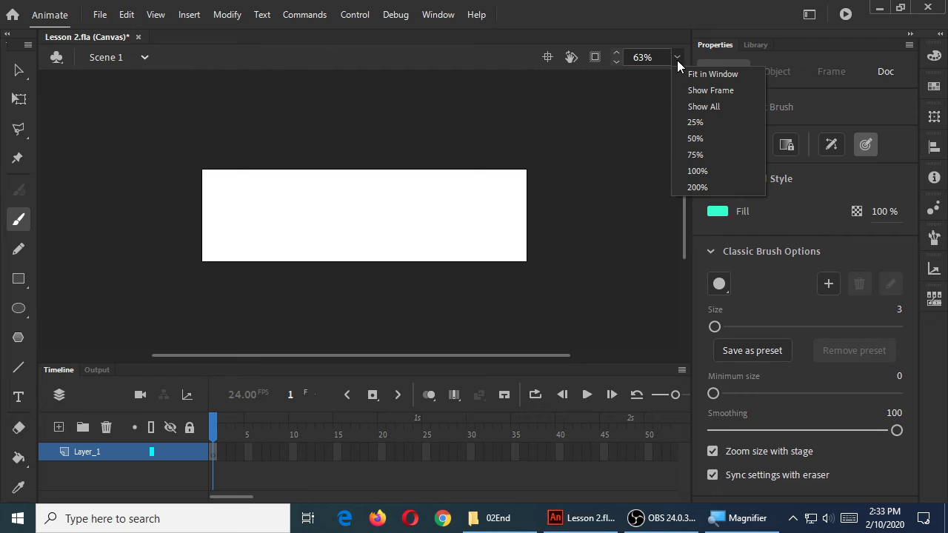
{"action": "left_click", "coordinate": [698, 75]}
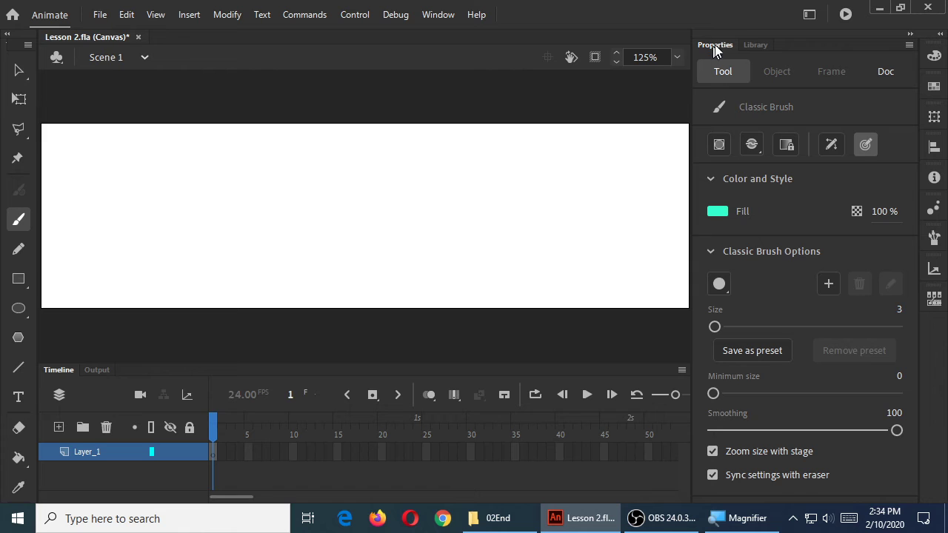
- Draw a rectangle about 143 by 193 pixels with an orange fill and a size 5 red stroke, extending below the stage's lower edge
{"action": "left_click", "coordinate": [21, 286]}
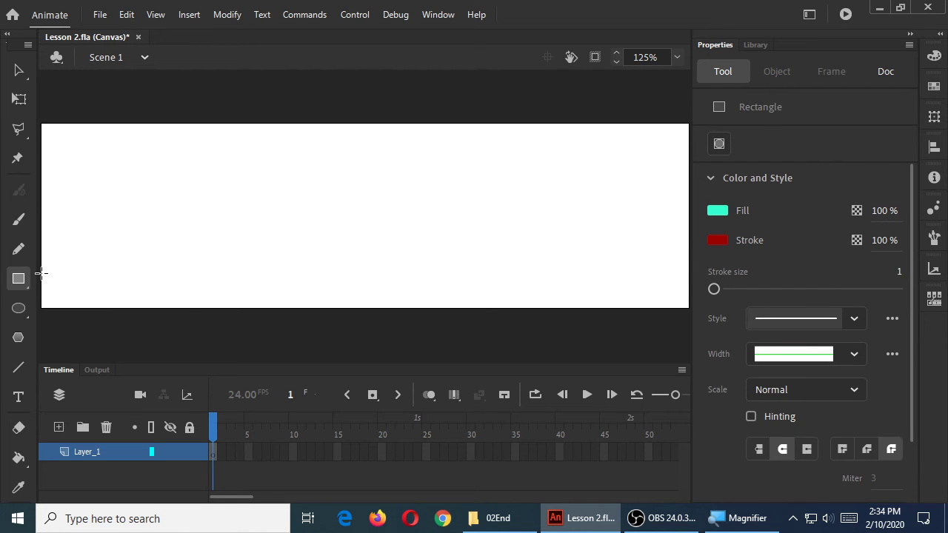
{"action": "left_click_drag", "start_coordinate": [38, 274], "coordinate": [72, 278]}
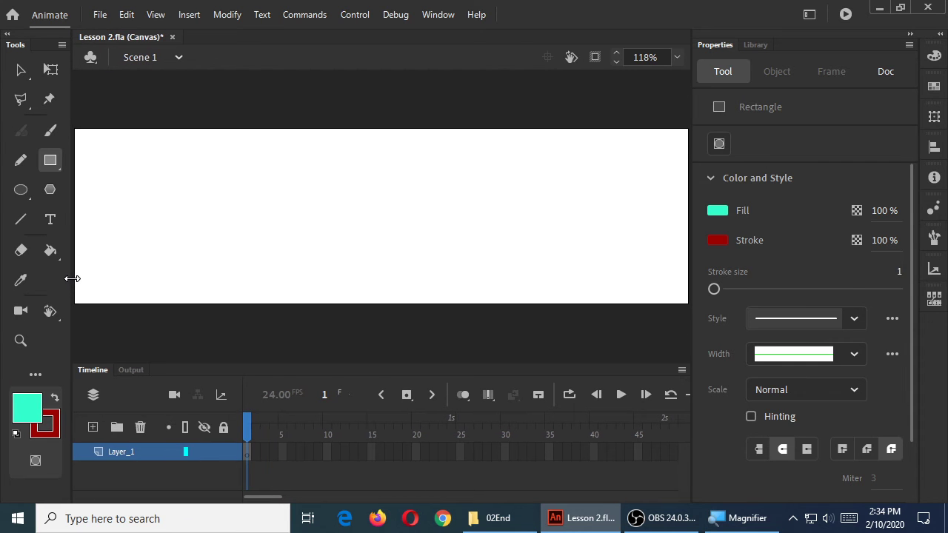
{"action": "left_click", "coordinate": [23, 409]}
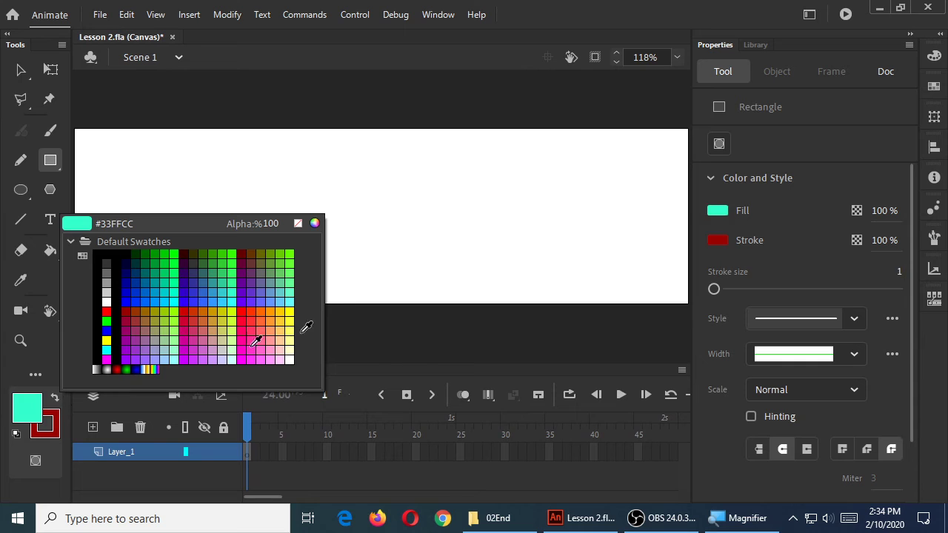
{"action": "left_click", "coordinate": [269, 312]}
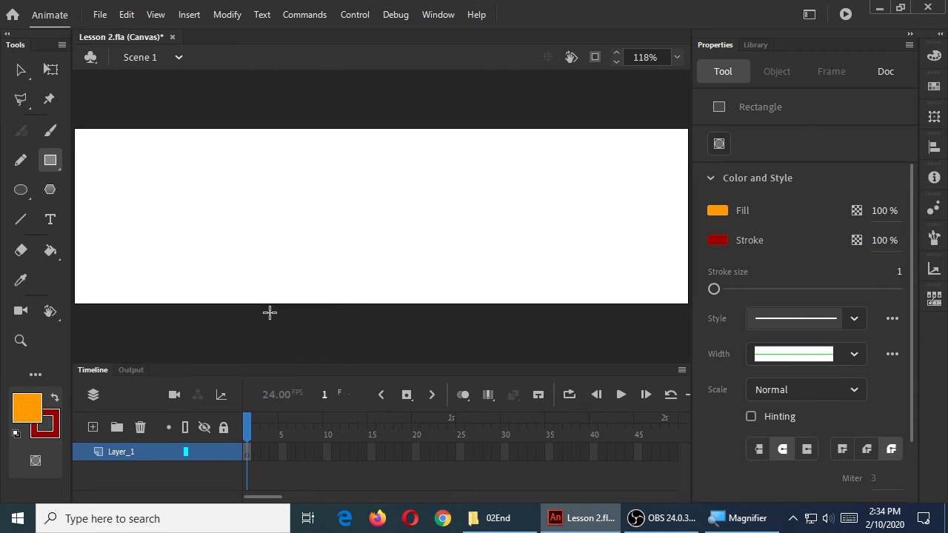
{"action": "left_click", "coordinate": [57, 434]}
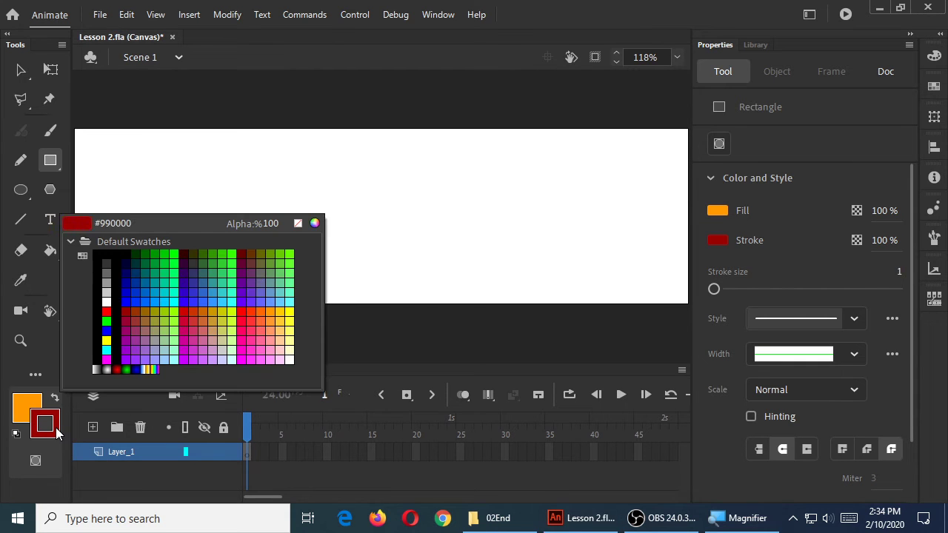
{"action": "left_click", "coordinate": [186, 312]}
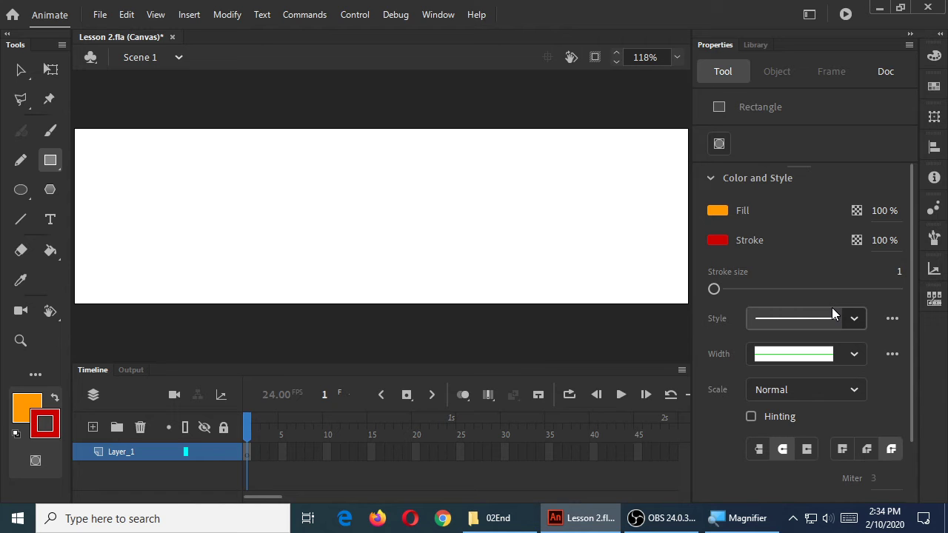
{"action": "mouse_move", "coordinate": [713, 289]}
{"action": "left_mouse_down"}
{"action": "mouse_move", "coordinate": [677, 293]}
{"action": "mouse_move", "coordinate": [719, 289]}
{"action": "left_mouse_up"}
{"action": "left_click_drag", "start_coordinate": [332, 172], "coordinate": [459, 343]}
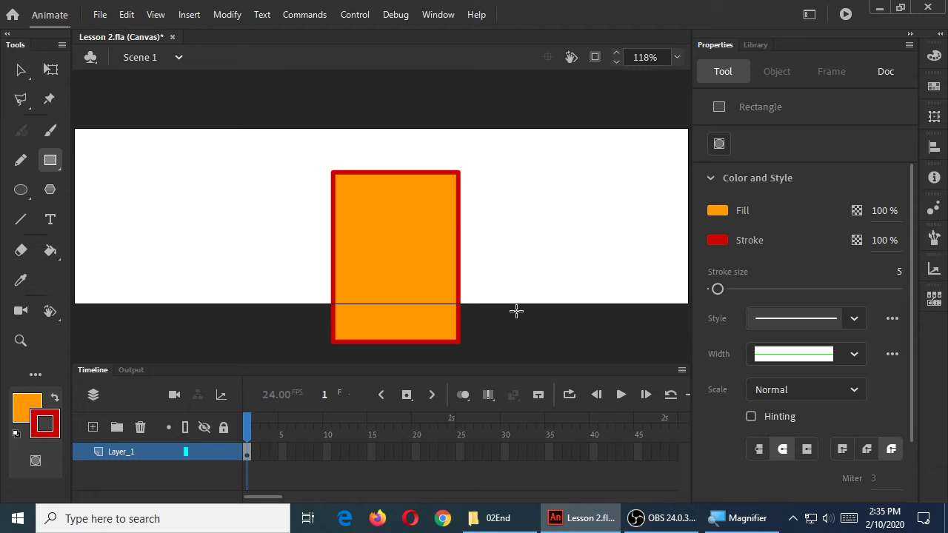
- Select the orange rectangle's fill and stroke together, move them left and slightly up on the stage, and deselect them
{"action": "key", "text": "v"}
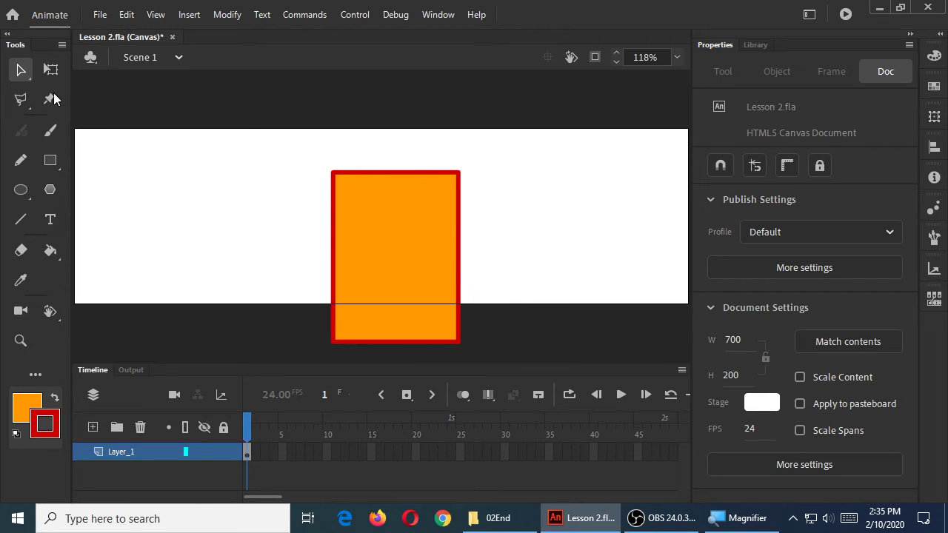
{"action": "double_click", "coordinate": [390, 246]}
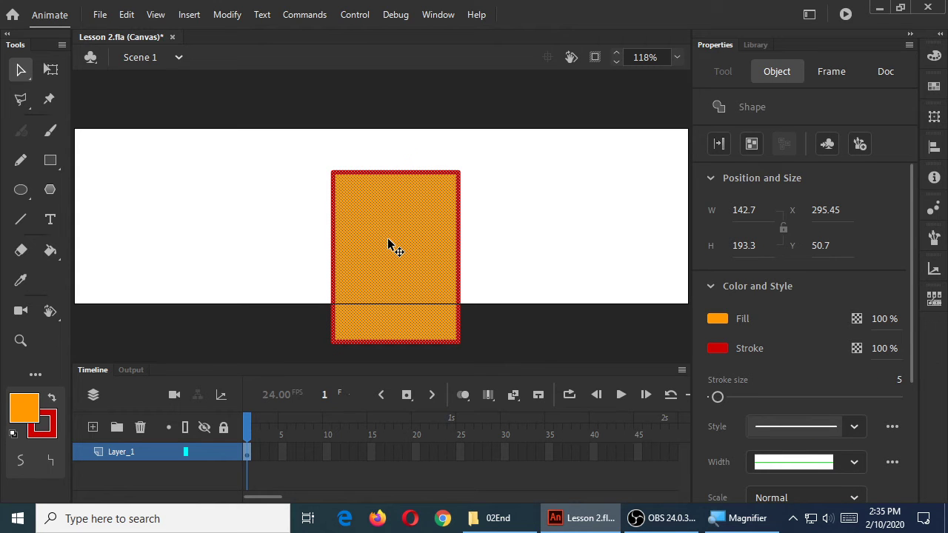
{"action": "left_click", "coordinate": [516, 240]}
{"action": "left_click_drag", "start_coordinate": [301, 140], "coordinate": [517, 372]}
{"action": "left_click_drag", "start_coordinate": [417, 256], "coordinate": [308, 246]}
{"action": "left_click", "coordinate": [435, 233]}
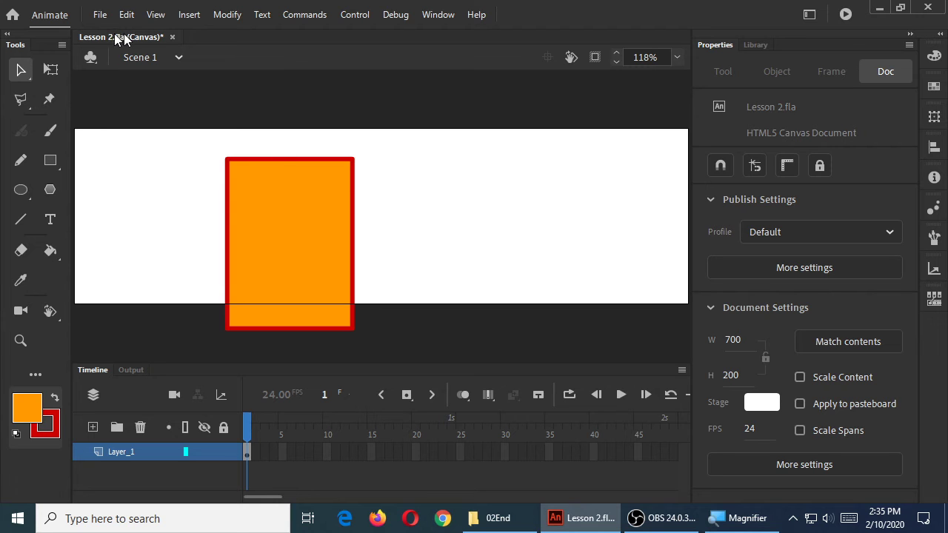
- Try the Oval tool with the orange fill and red stroke on the empty stage beside the rectangle, and undo the oval
{"action": "left_click", "coordinate": [21, 191]}
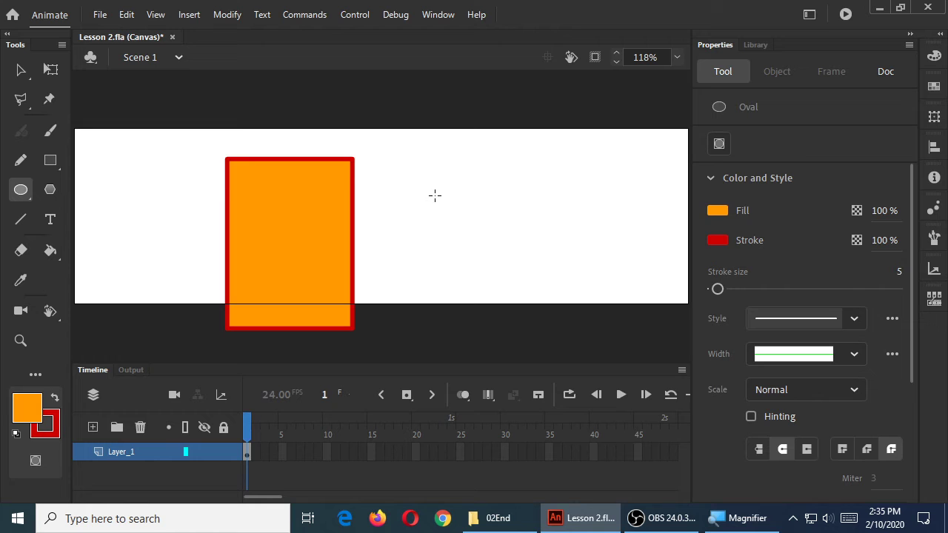
{"action": "left_click", "coordinate": [717, 211]}
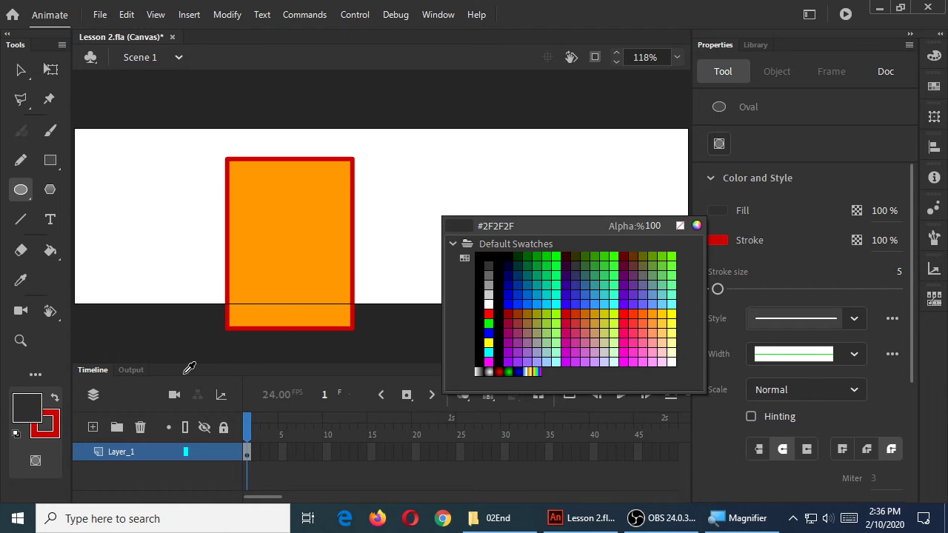
{"action": "key", "text": "Escape"}
{"action": "mouse_move", "coordinate": [430, 208]}
{"action": "left_mouse_down"}
{"action": "mouse_move", "coordinate": [529, 271]}
{"action": "mouse_move", "coordinate": [584, 286]}
{"action": "left_mouse_up"}
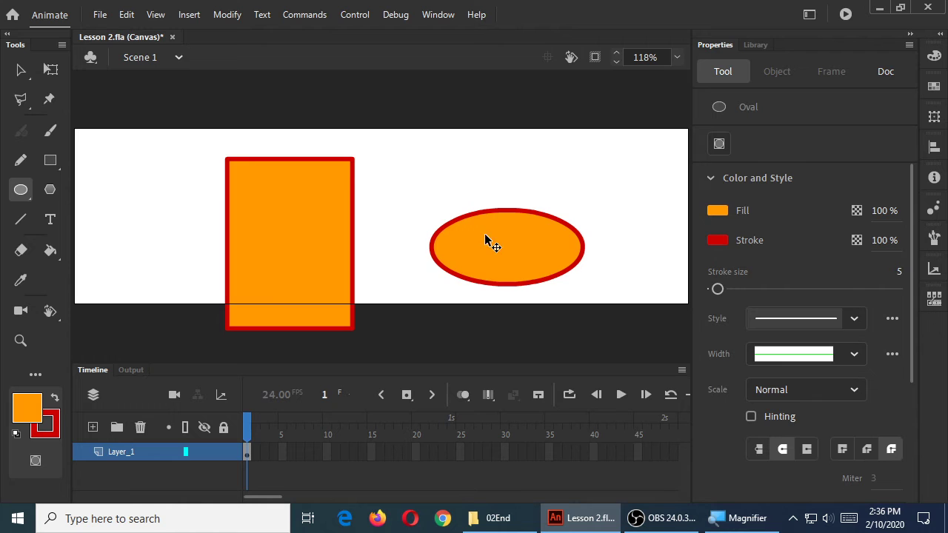
{"action": "key", "text": "ctrl+z"}
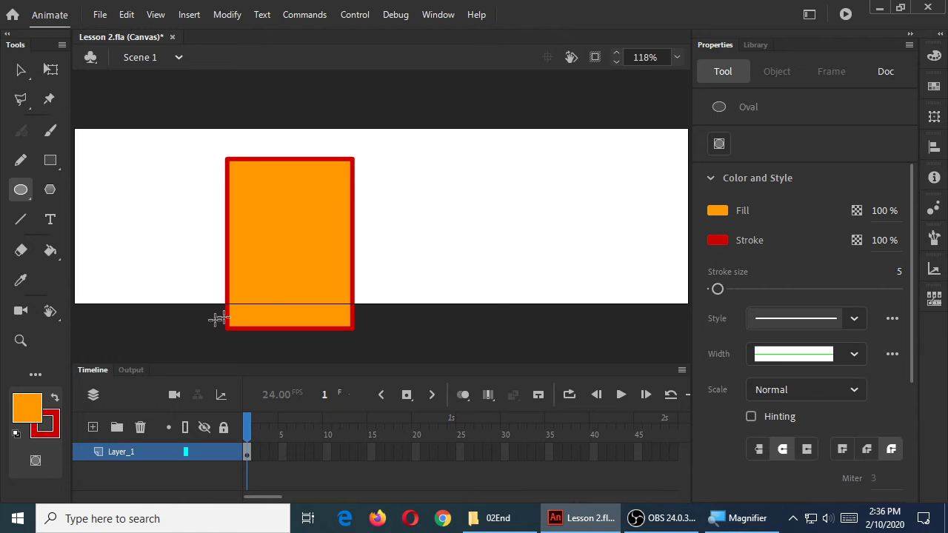
- Set the Oval tool's fill to none, try a red outline oval across the rectangle's upper part, and undo that oval
{"action": "left_click", "coordinate": [23, 409]}
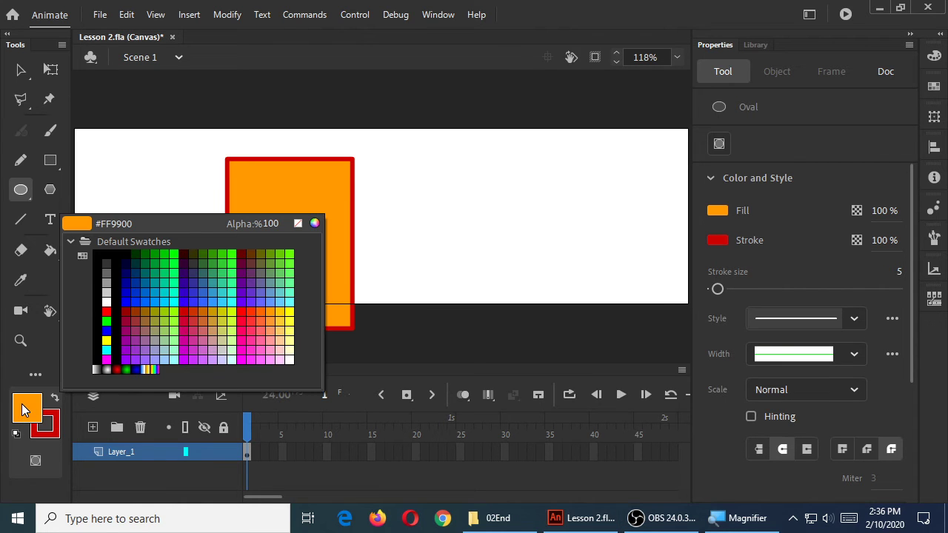
{"action": "left_click", "coordinate": [298, 224]}
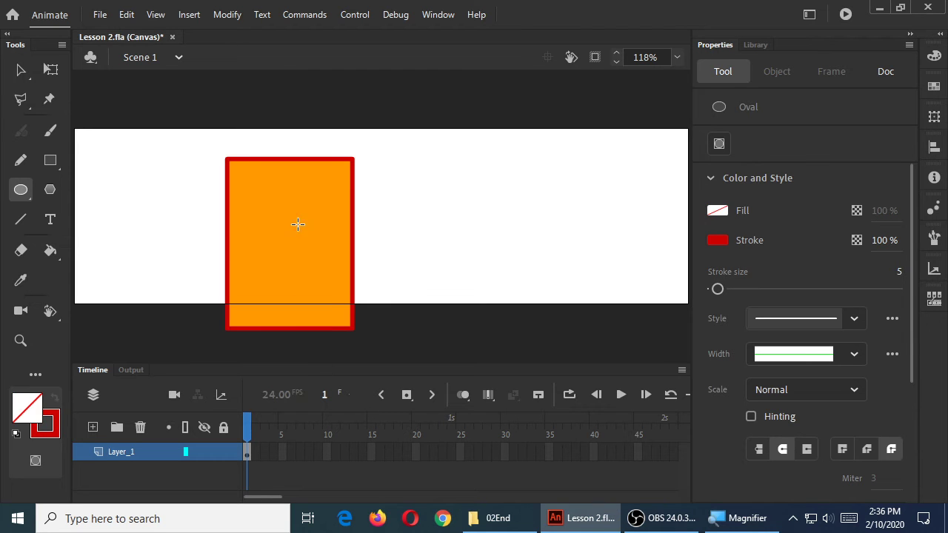
{"action": "left_click_drag", "start_coordinate": [225, 170], "coordinate": [364, 202]}
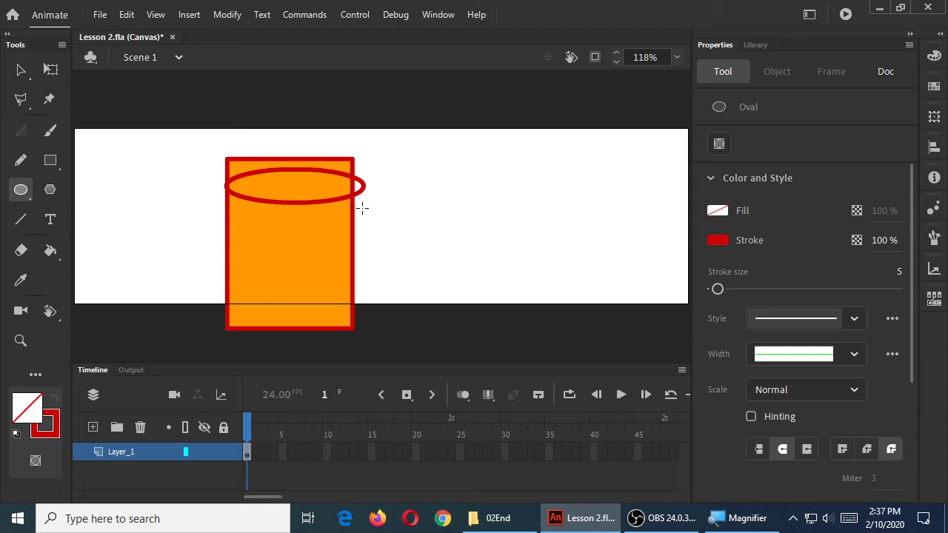
{"action": "key", "text": "ctrl+z"}
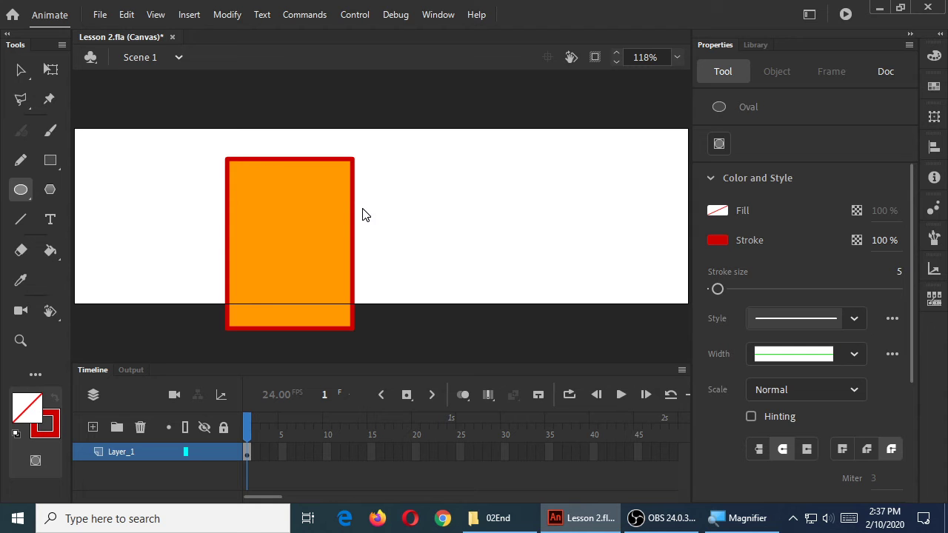
- Turn on Snap to Objects for drawing on the stage
{"action": "left_click", "coordinate": [169, 20]}
{"action": "mouse_move", "coordinate": [188, 190]}
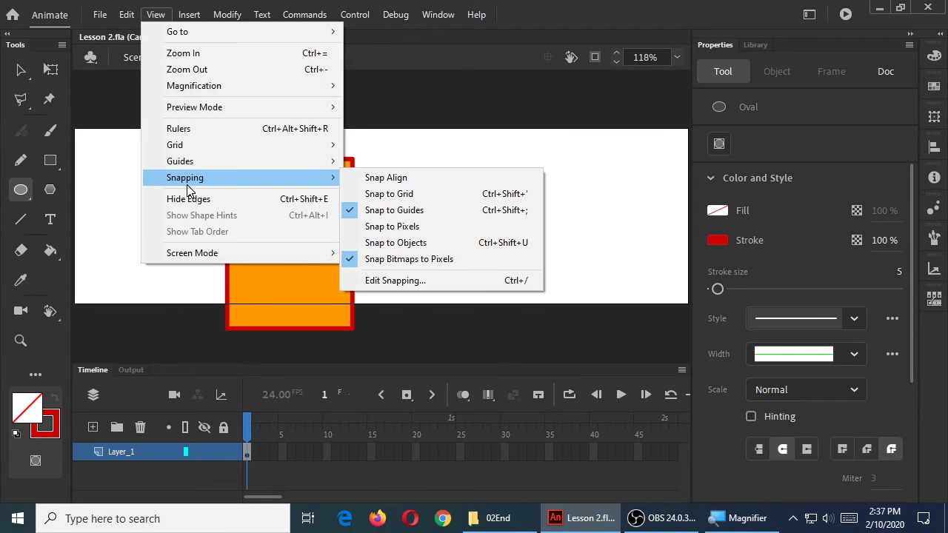
{"action": "left_click", "coordinate": [439, 241]}
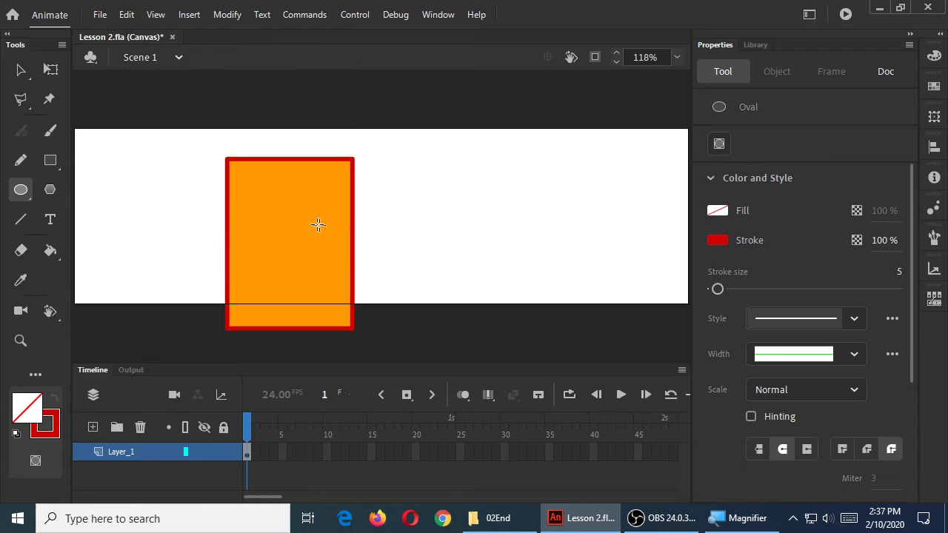
- Try outline ovals of different heights snapped between the rectangle's side edges near its upper edge, undoing each one
{"action": "mouse_move", "coordinate": [228, 181]}
{"action": "left_mouse_down"}
{"action": "mouse_move", "coordinate": [372, 215]}
{"action": "mouse_move", "coordinate": [328, 201]}
{"action": "mouse_move", "coordinate": [355, 212]}
{"action": "mouse_move", "coordinate": [294, 205]}
{"action": "mouse_move", "coordinate": [353, 212]}
{"action": "left_mouse_up"}
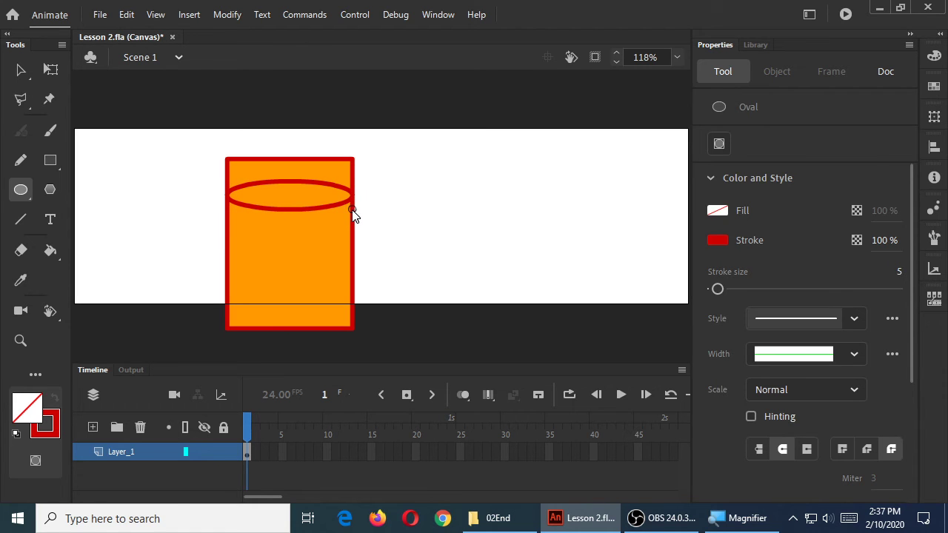
{"action": "key", "text": "ctrl+z"}
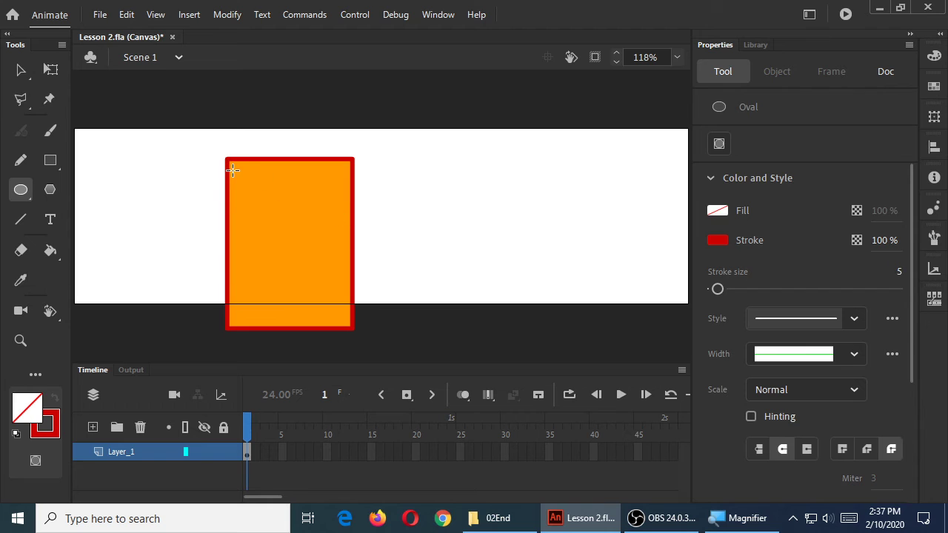
{"action": "left_click_drag", "start_coordinate": [228, 170], "coordinate": [354, 210]}
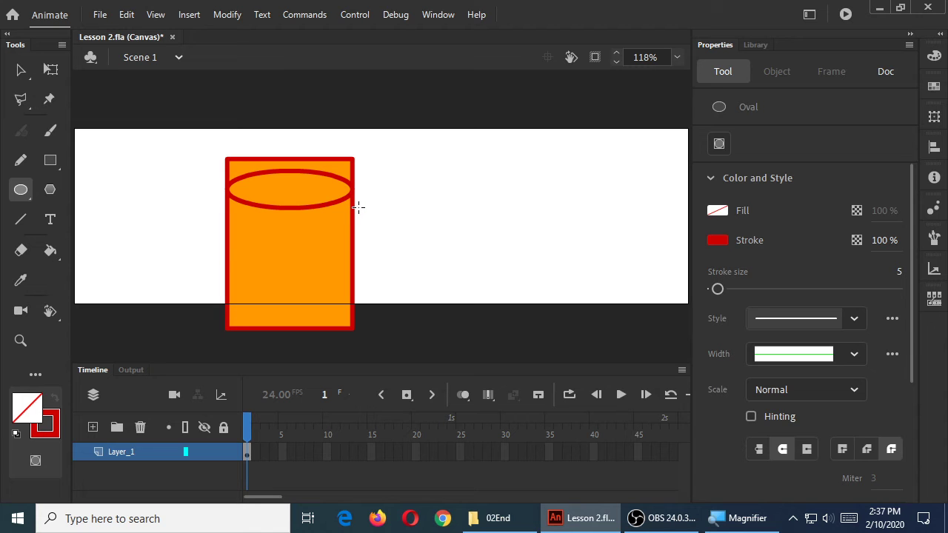
{"action": "key", "text": "ctrl+z"}
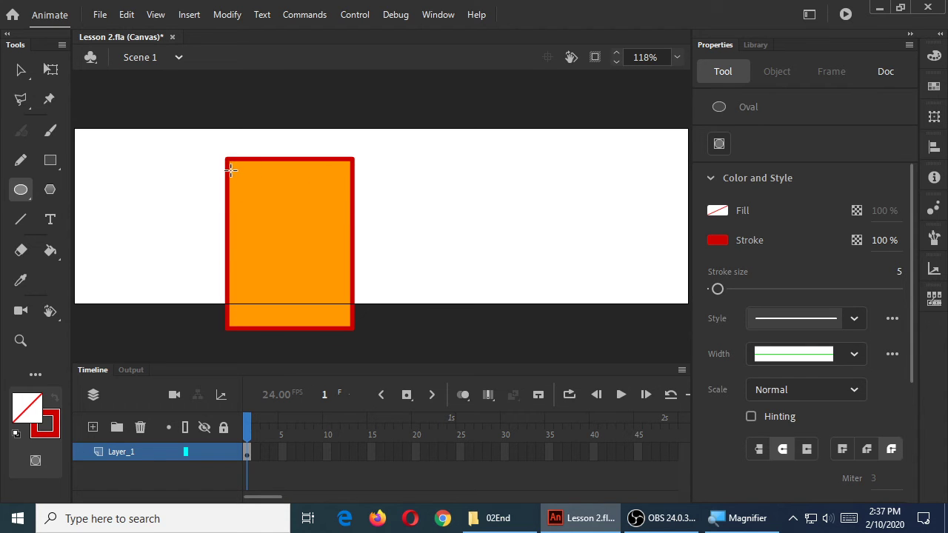
{"action": "left_click_drag", "start_coordinate": [227, 169], "coordinate": [352, 190]}
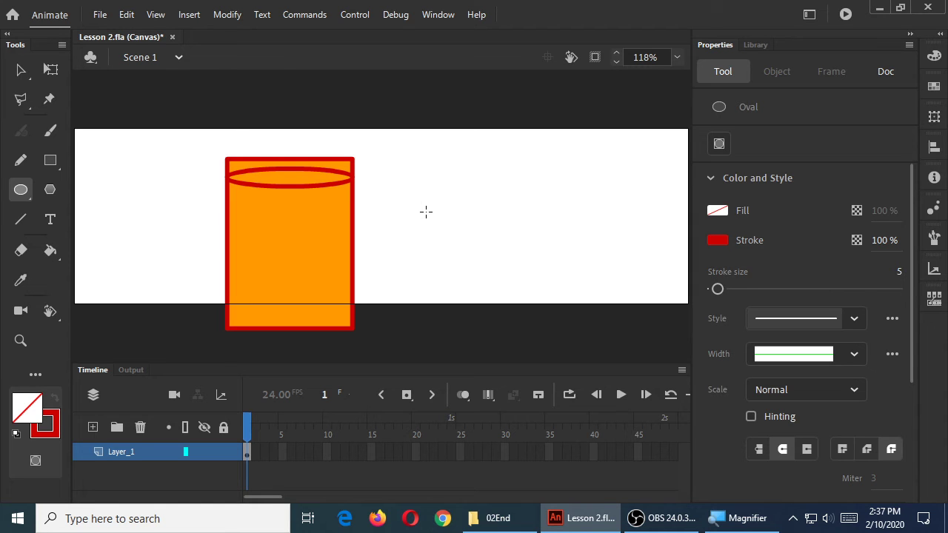
{"action": "key", "text": "ctrl+z"}
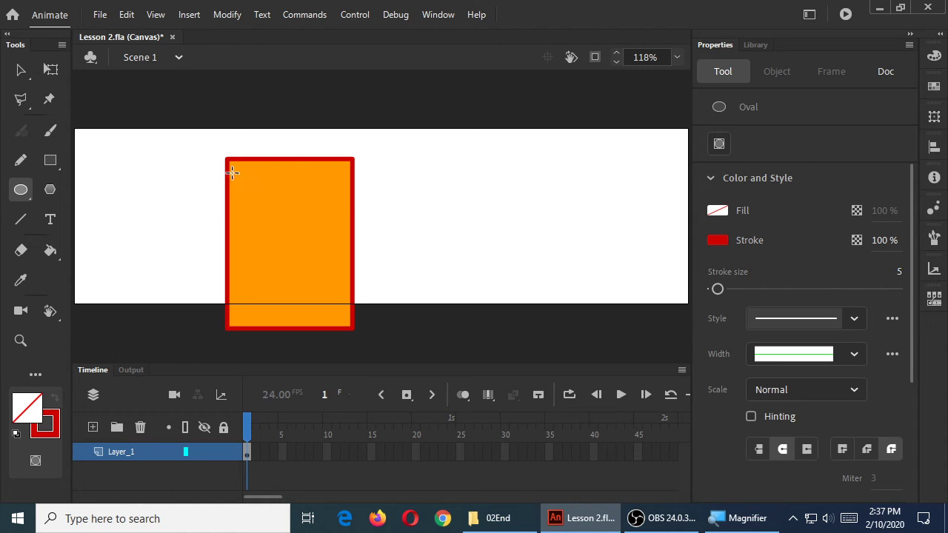
{"action": "left_click_drag", "start_coordinate": [228, 169], "coordinate": [349, 216]}
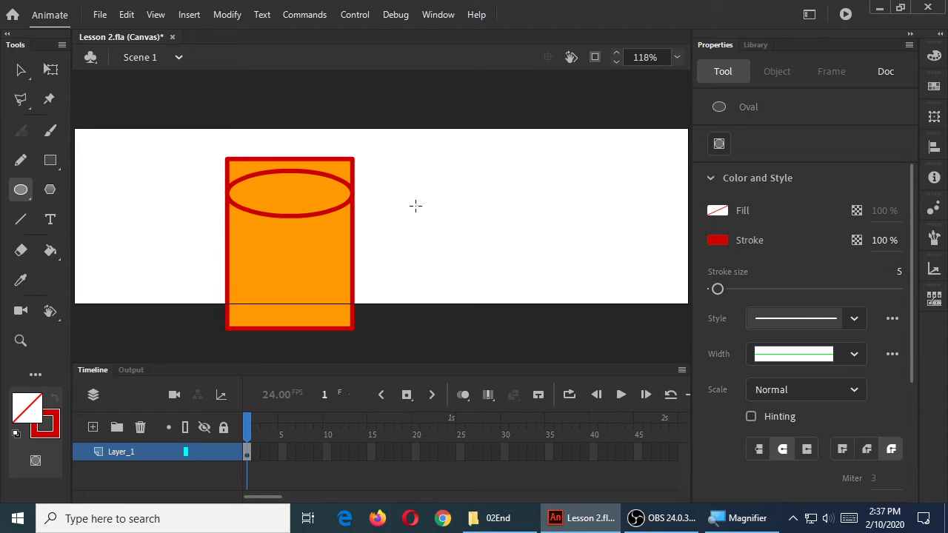
{"action": "key", "text": "ctrl+z"}
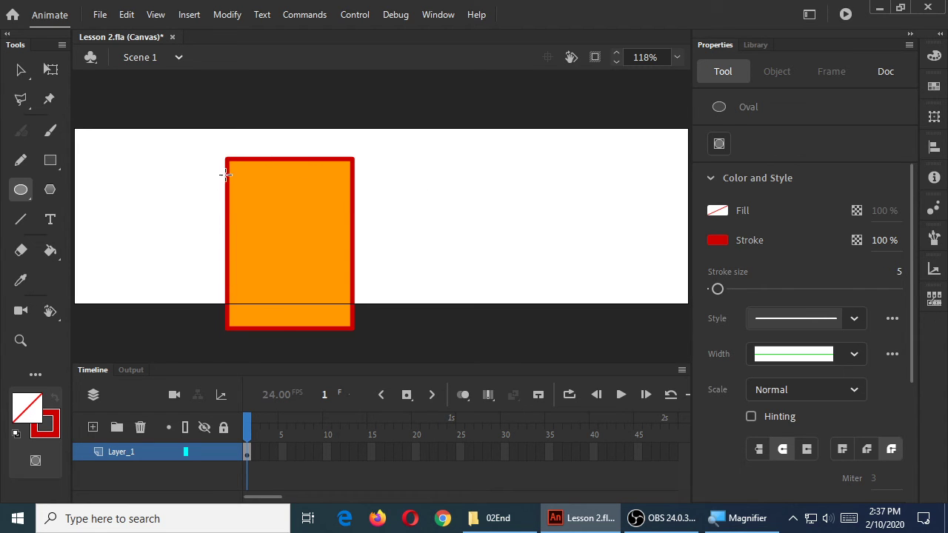
{"action": "left_click_drag", "start_coordinate": [229, 170], "coordinate": [355, 180]}
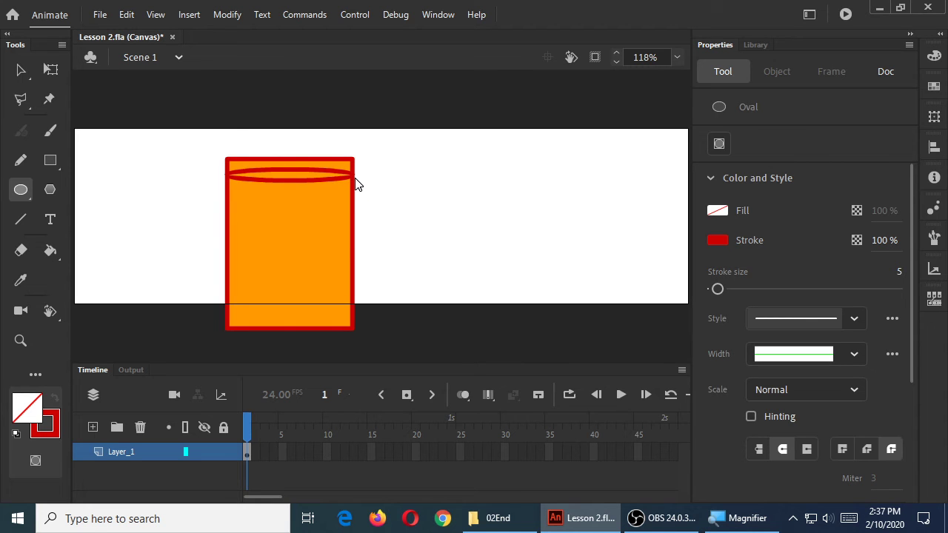
{"action": "key", "text": "ctrl+z"}
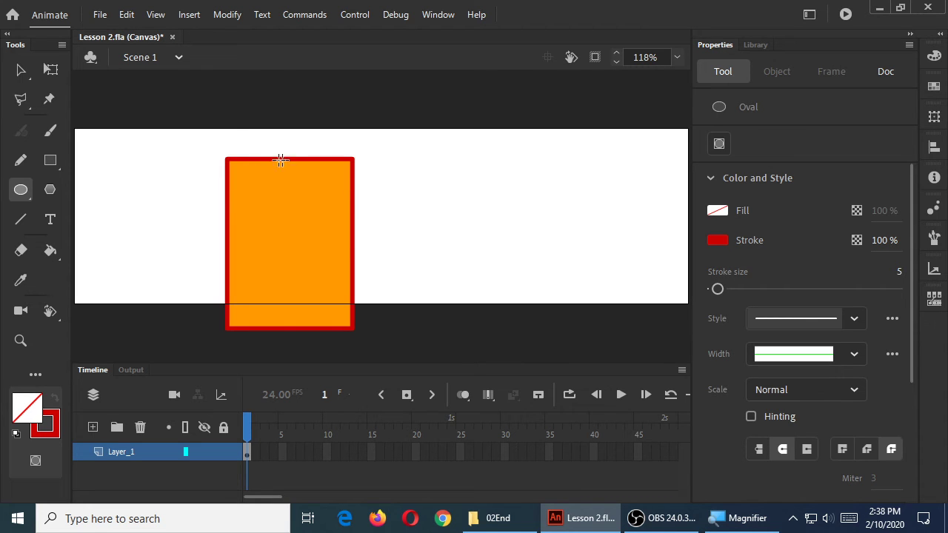
- Draw two unfilled red ovals spanning the rectangle's full width, one near its upper edge and one near its lower edge, and save the file
{"action": "mouse_move", "coordinate": [227, 167]}
{"action": "left_mouse_down"}
{"action": "mouse_move", "coordinate": [273, 195]}
{"action": "mouse_move", "coordinate": [345, 207]}
{"action": "mouse_move", "coordinate": [351, 194]}
{"action": "left_mouse_up"}
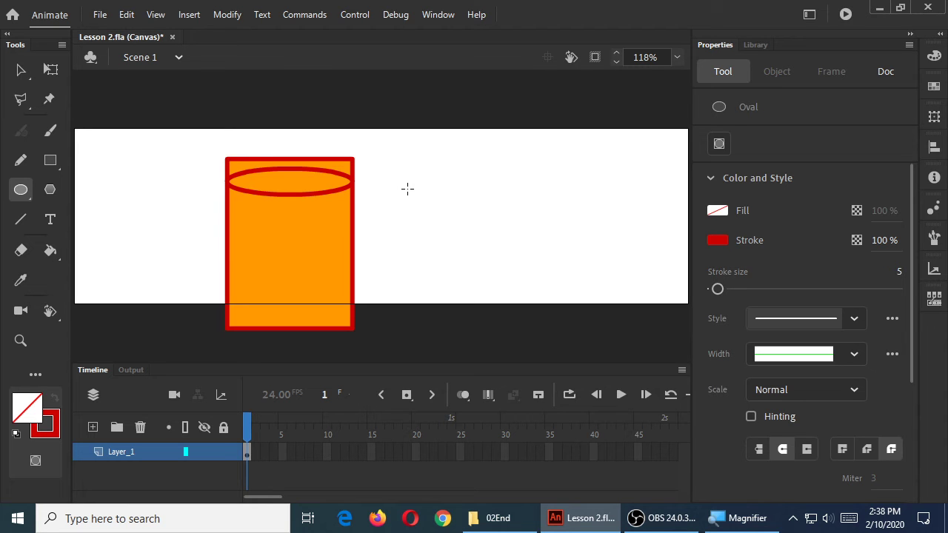
{"action": "mouse_move", "coordinate": [227, 299]}
{"action": "left_mouse_down"}
{"action": "mouse_move", "coordinate": [281, 320]}
{"action": "mouse_move", "coordinate": [352, 322]}
{"action": "left_mouse_up"}
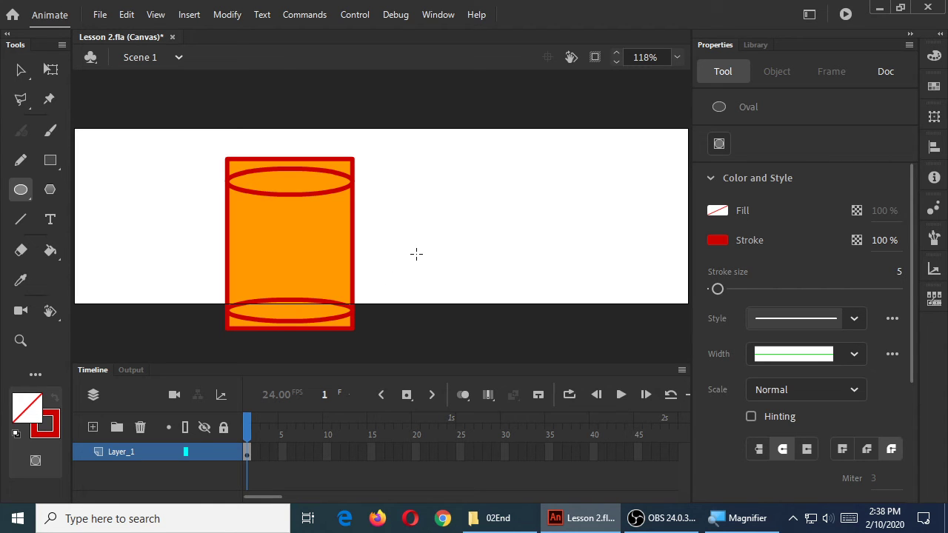
{"action": "key", "text": "ctrl+s"}
- Select the rectangle and both ovals together, nudge them vertically to a Y position of 58.45, and deselect them
{"action": "key", "text": "v"}
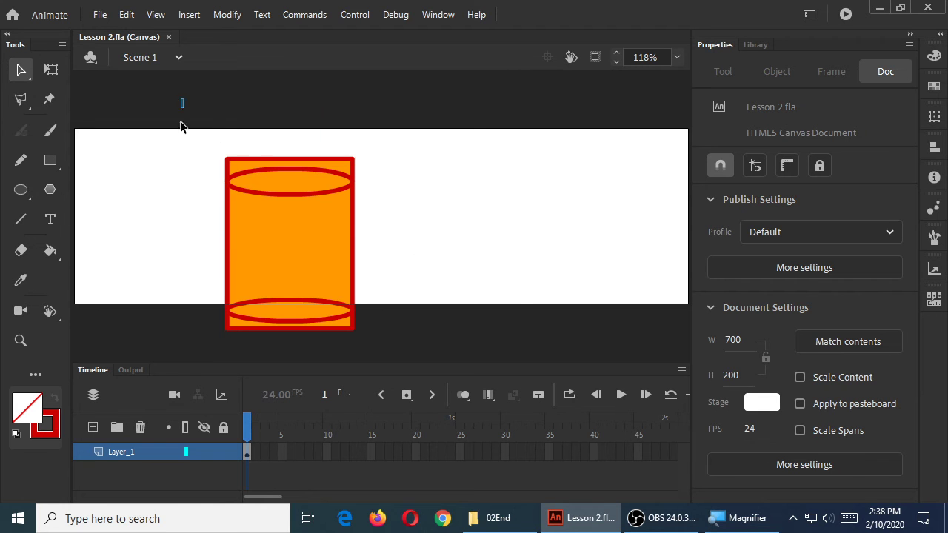
{"action": "left_click_drag", "start_coordinate": [180, 121], "coordinate": [511, 453]}
{"action": "key", "text": "shift+Up"}
{"action": "key", "text": "shift+Up"}
{"action": "key", "text": "shift+Up"}
{"action": "key", "text": "Up"}
{"action": "key", "text": "Up"}
{"action": "key", "text": "Up"}
{"action": "key", "text": "Up"}
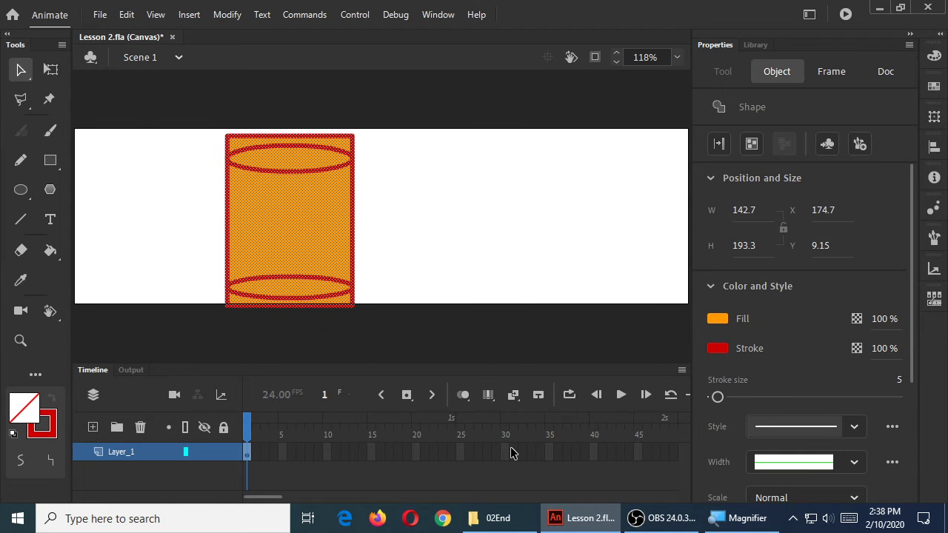
{"action": "key", "text": "Down"}
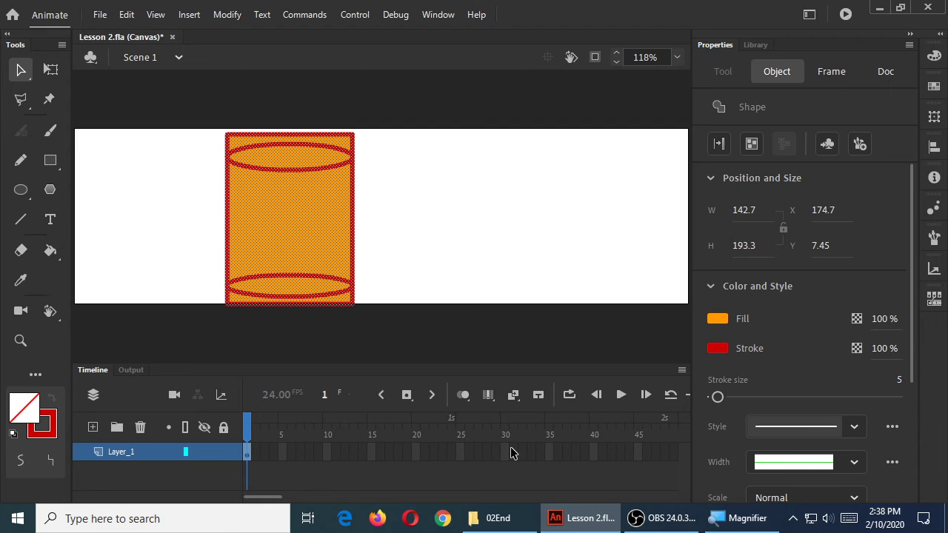
{"action": "key", "text": "shift+Down"}
{"action": "key", "text": "shift+Down"}
{"action": "key", "text": "shift+Down"}
{"action": "key", "text": "shift+Down"}
{"action": "key", "text": "shift+Down"}
{"action": "key", "text": "shift+Down"}
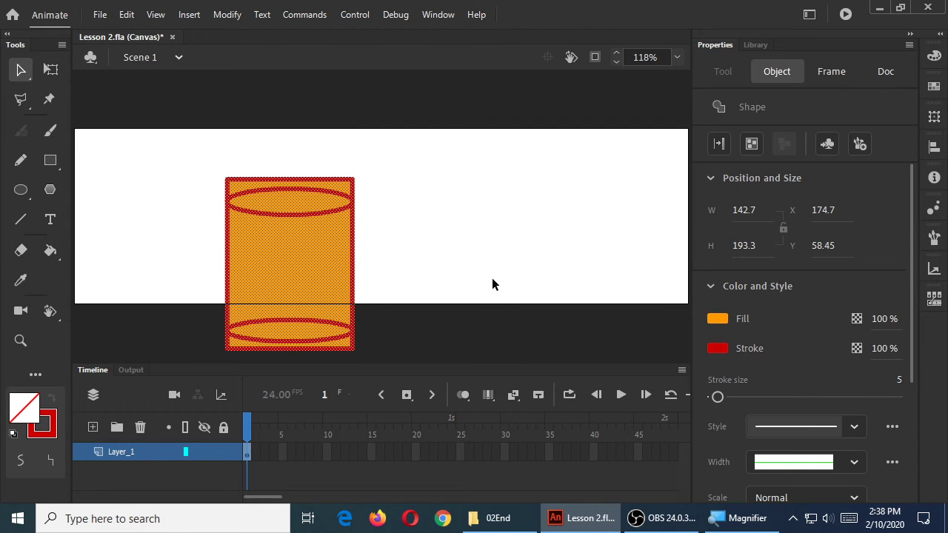
{"action": "left_click", "coordinate": [443, 228]}
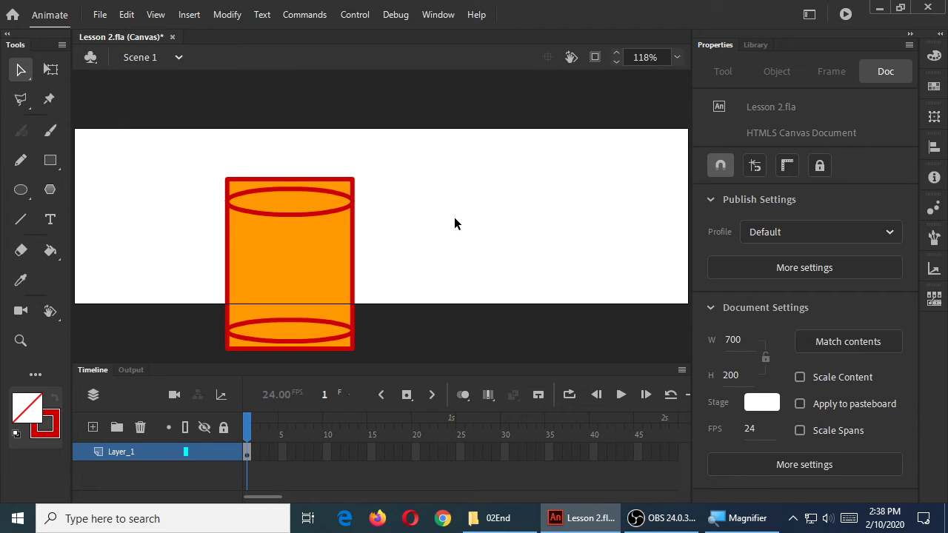
- Delete the rectangle's upper edge stroke and the two side stroke segments sticking out above the upper oval
{"action": "left_click", "coordinate": [341, 183]}
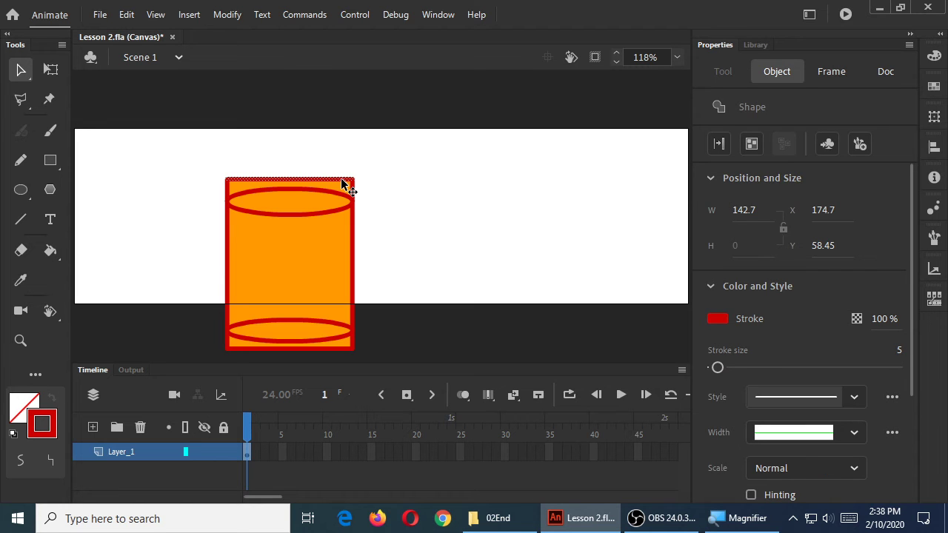
{"action": "left_click", "coordinate": [343, 178]}
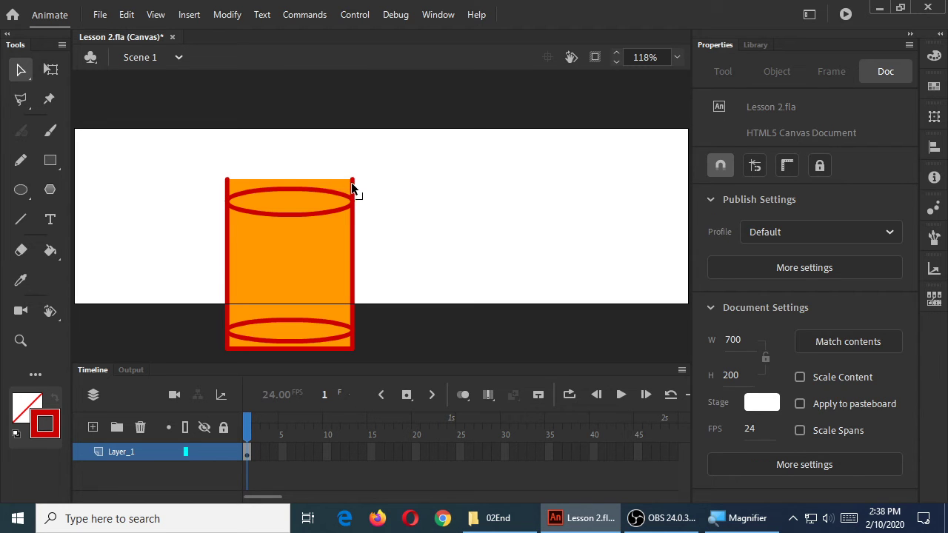
{"action": "left_click", "coordinate": [352, 185]}
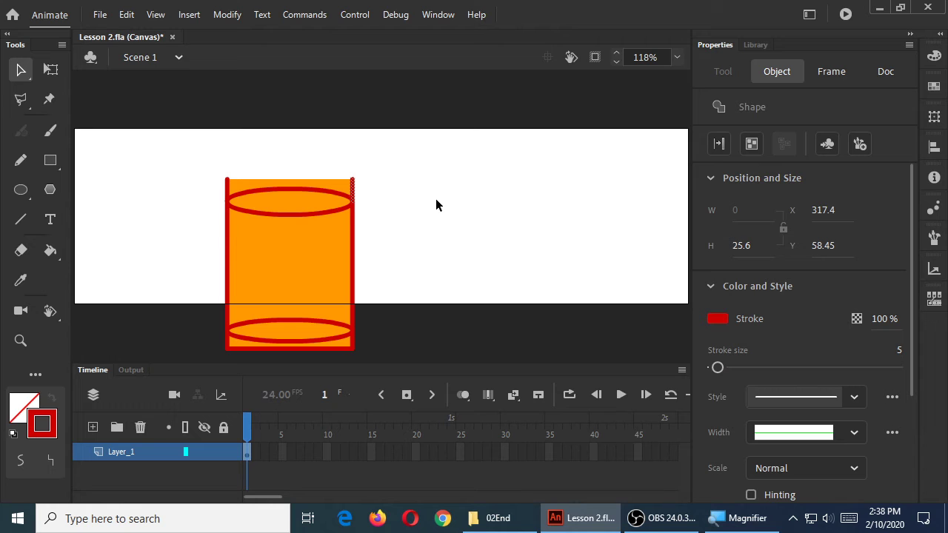
{"action": "key", "text": "Delete"}
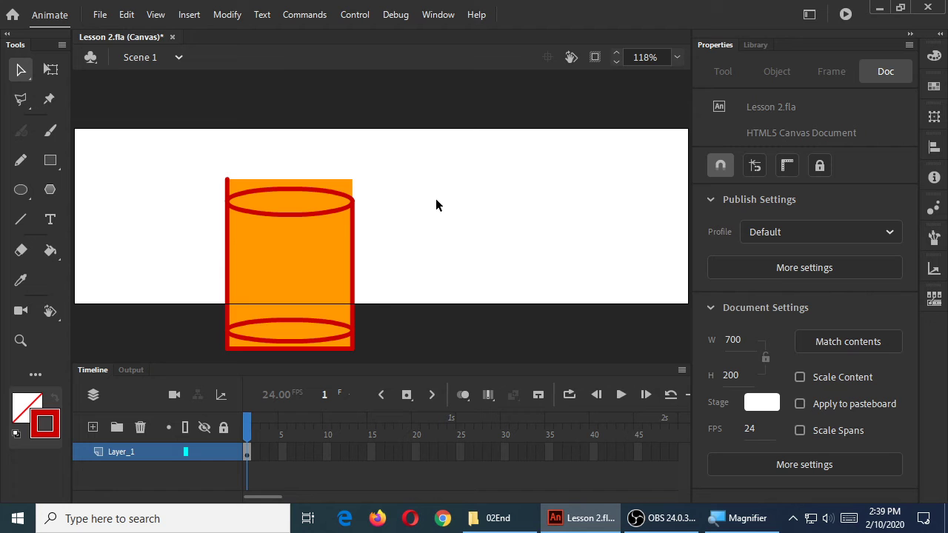
{"action": "left_click", "coordinate": [227, 190]}
{"action": "key", "text": "Delete"}
- Delete the rectangle's lower edge stroke and the two side stroke segments sticking out below the lower oval
{"action": "left_click", "coordinate": [228, 345]}
{"action": "left_click", "coordinate": [233, 351]}
{"action": "left_click", "coordinate": [234, 348]}
{"action": "key", "text": "Delete"}
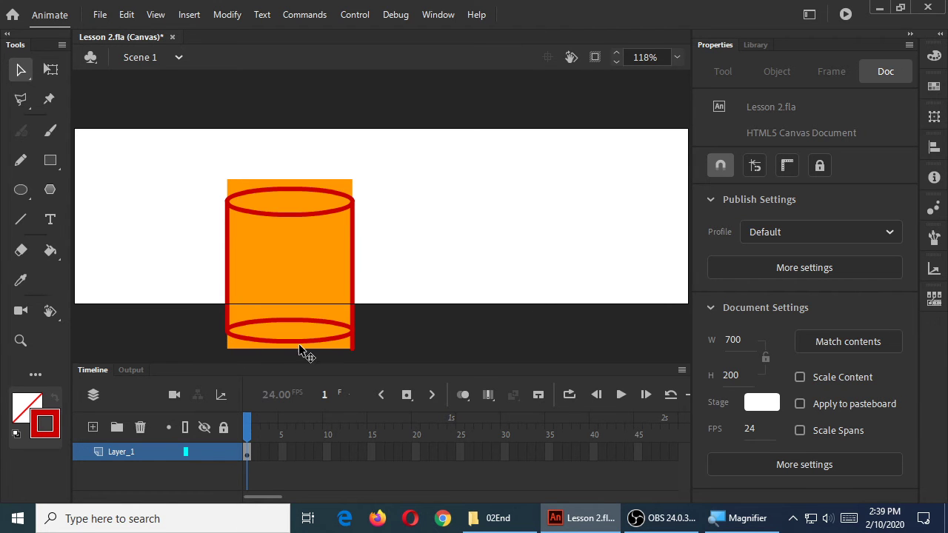
{"action": "left_click", "coordinate": [352, 342]}
{"action": "key", "text": "Delete"}
- Delete the leftover orange fill above the upper oval and below the lower oval, leaving a cylinder shape
{"action": "left_click", "coordinate": [340, 185]}
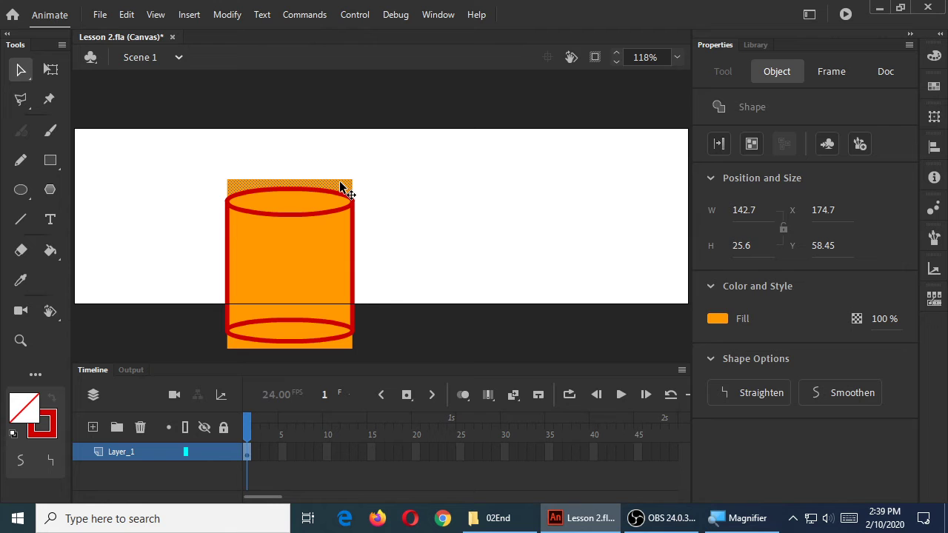
{"action": "key", "text": "Delete"}
{"action": "left_click", "coordinate": [347, 344]}
{"action": "key", "text": "Delete"}
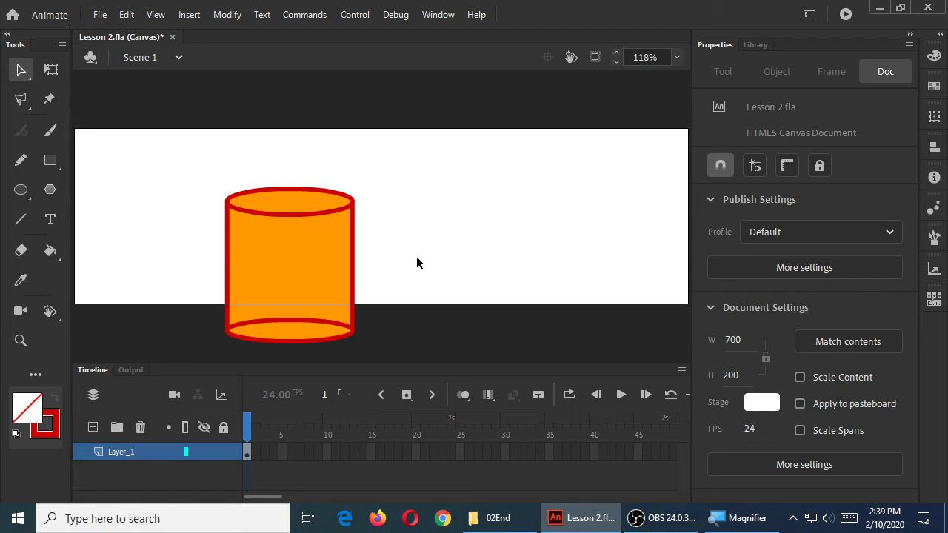
- Scale the whole cylinder to about 131.2 × 170.55, move it to about X 115.55, Y 13.75, and deselect it
{"action": "key", "text": "ctrl+a"}
{"action": "key", "text": "q"}
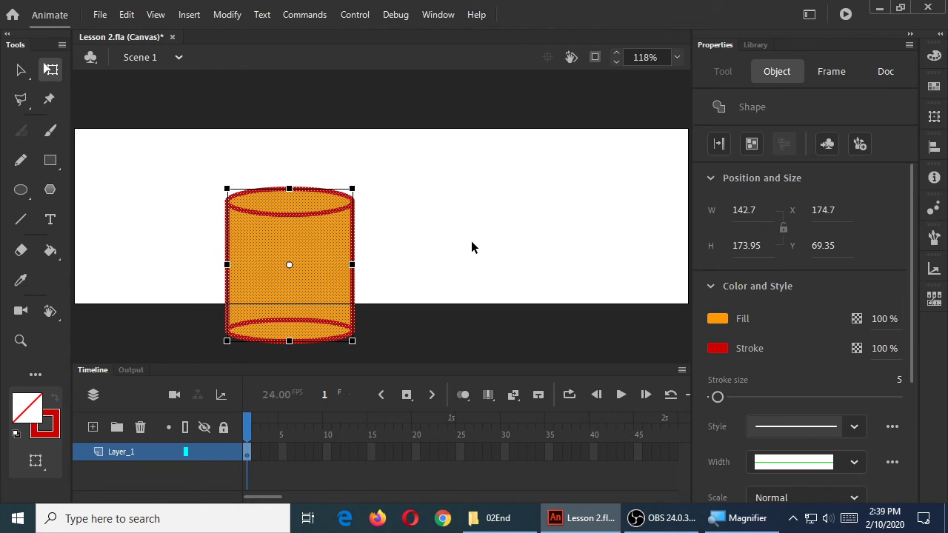
{"action": "left_click_drag", "start_coordinate": [227, 190], "coordinate": [241, 201]}
{"action": "left_click_drag", "start_coordinate": [308, 239], "coordinate": [252, 186]}
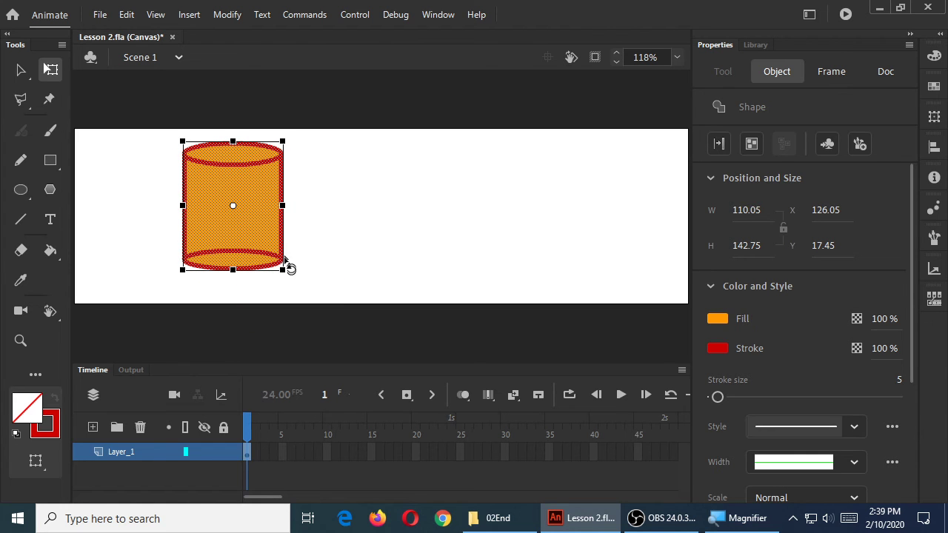
{"action": "left_click_drag", "start_coordinate": [281, 269], "coordinate": [292, 282]}
{"action": "mouse_move", "coordinate": [271, 212]}
{"action": "left_mouse_down"}
{"action": "mouse_move", "coordinate": [267, 223]}
{"action": "mouse_move", "coordinate": [274, 219]}
{"action": "left_mouse_up"}
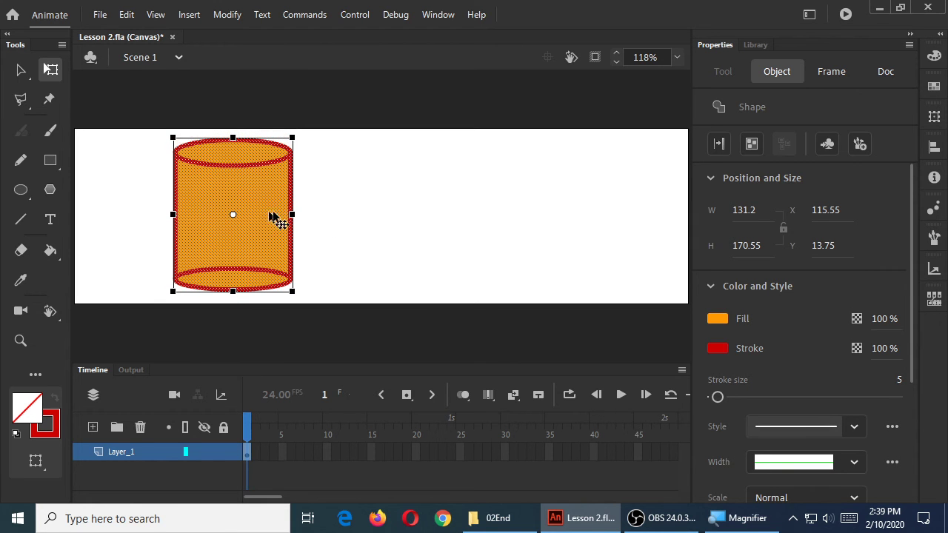
{"action": "left_click", "coordinate": [374, 233]}
{"action": "key", "text": "v"}
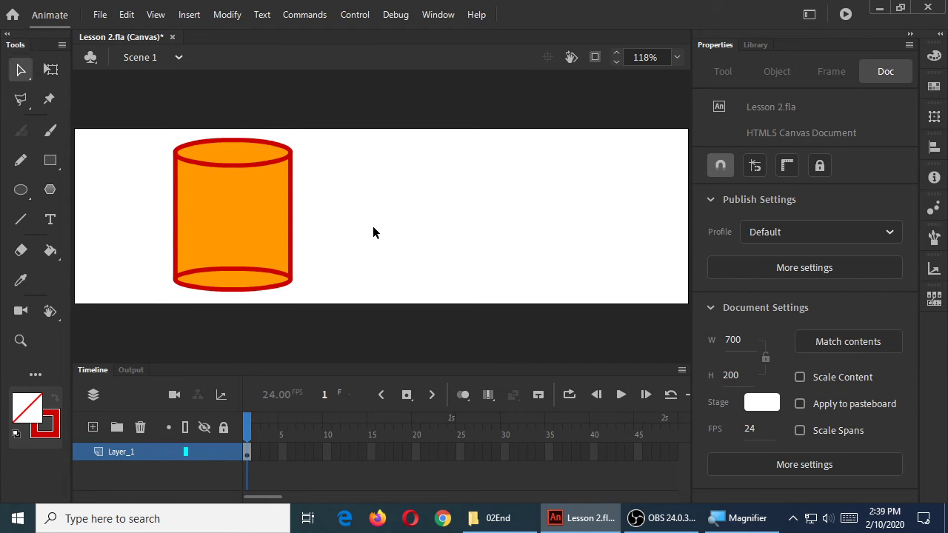
- Save the document and delete the upper arc of the lower oval's stroke inside the cylinder
{"action": "key", "text": "ctrl+s"}
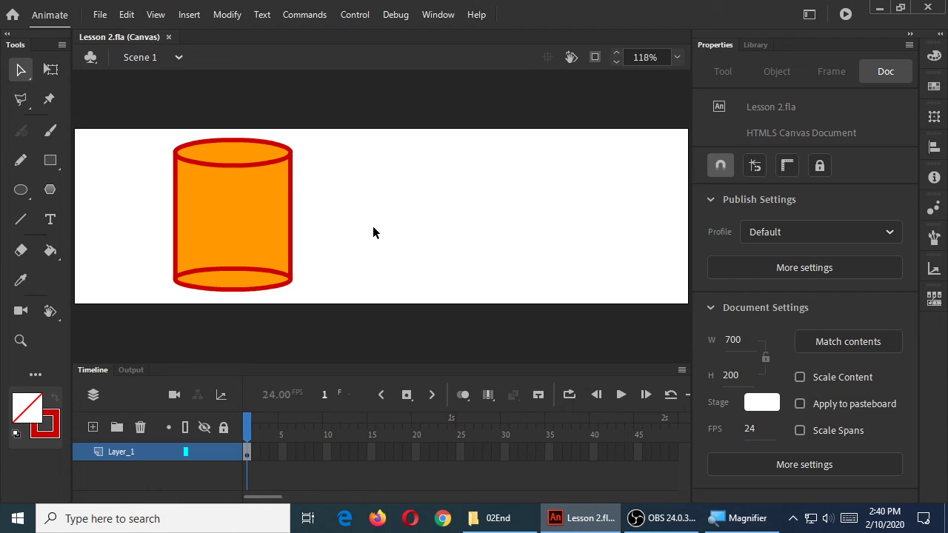
{"action": "left_click", "coordinate": [228, 270]}
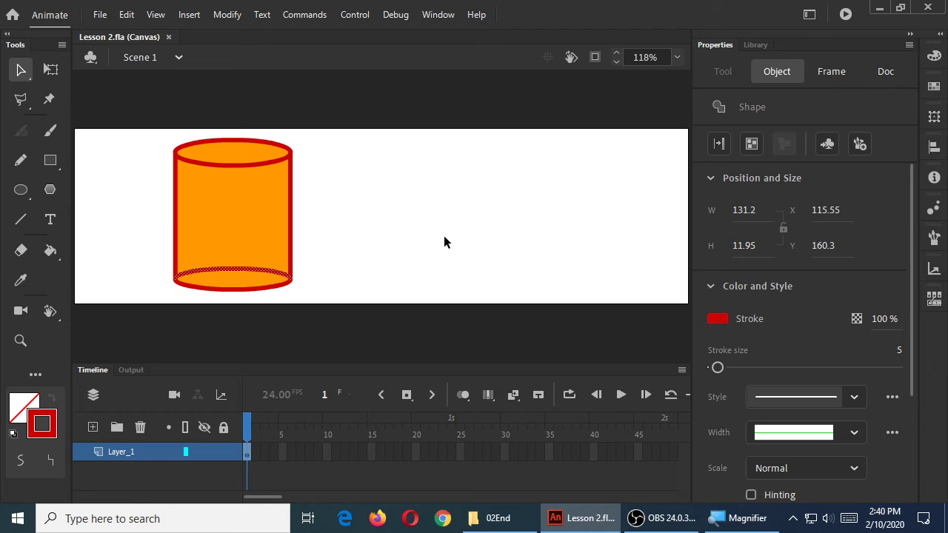
{"action": "key", "text": "Delete"}
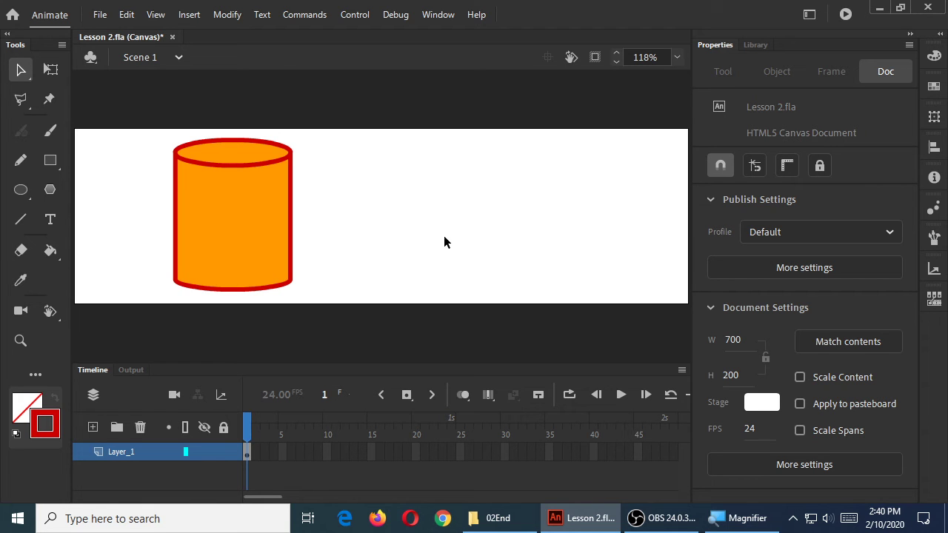
- Try tapering the whole cylinder's base symmetrically inward to about 121.15 × 169.55, and undo the distortion
{"action": "left_click_drag", "start_coordinate": [129, 97], "coordinate": [375, 341]}
{"action": "key", "text": "q"}
{"action": "mouse_move", "coordinate": [290, 288]}
{"action": "left_mouse_down"}
{"action": "mouse_move", "coordinate": [275, 288]}
{"action": "mouse_move", "coordinate": [307, 283]}
{"action": "left_mouse_up"}
{"action": "left_click", "coordinate": [313, 290]}
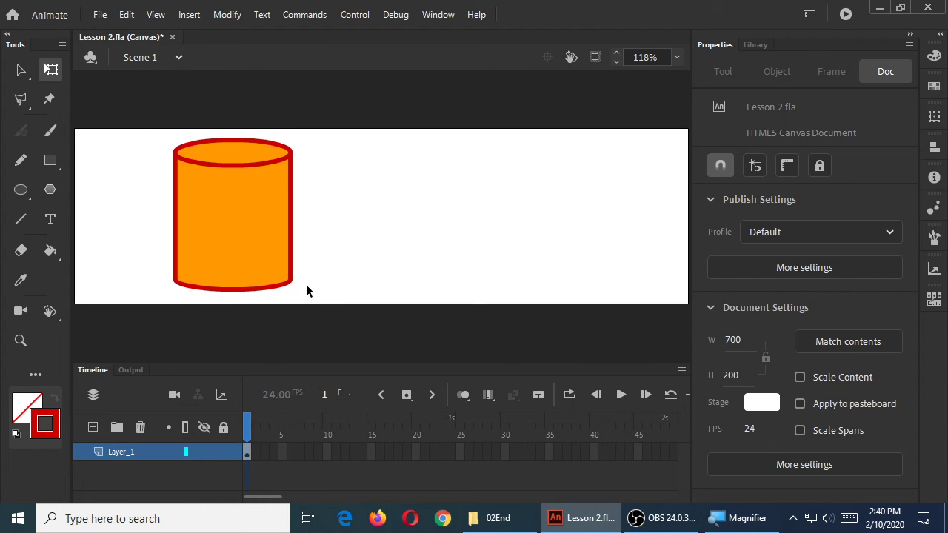
{"action": "left_click_drag", "start_coordinate": [132, 115], "coordinate": [263, 288]}
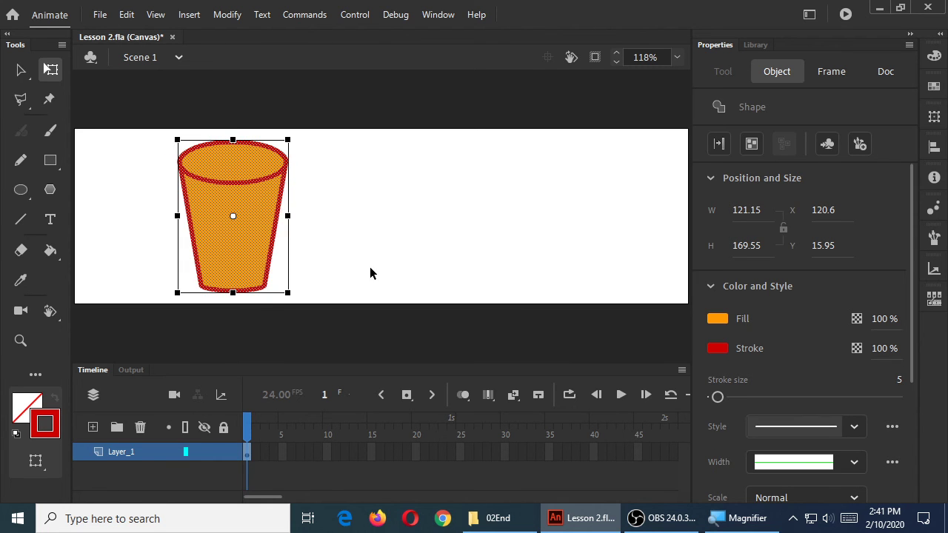
{"action": "left_click", "coordinate": [373, 268]}
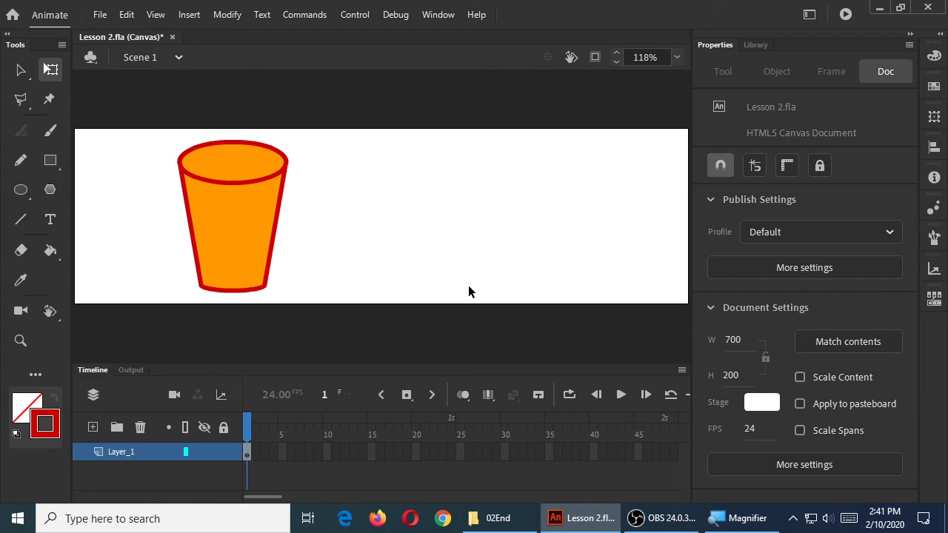
{"action": "key", "text": "ctrl+z"}
{"action": "key", "text": "ctrl+z"}
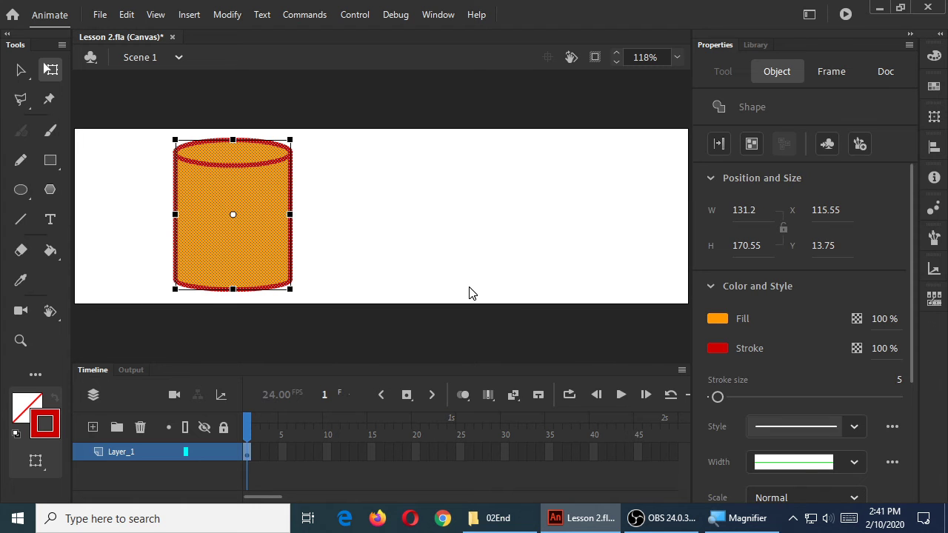
{"action": "left_click", "coordinate": [476, 280]}
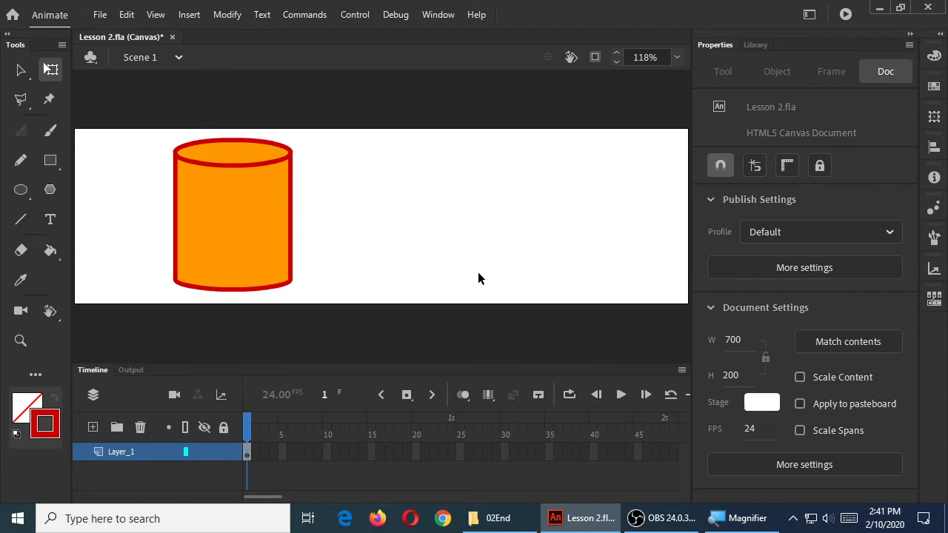
- Practise enclosing the whole cylinder, fill and strokes, in a selection marquee and clearing the selection
{"action": "left_click", "coordinate": [21, 70]}
{"action": "left_click_drag", "start_coordinate": [142, 108], "coordinate": [388, 315]}
{"action": "left_click", "coordinate": [381, 219]}
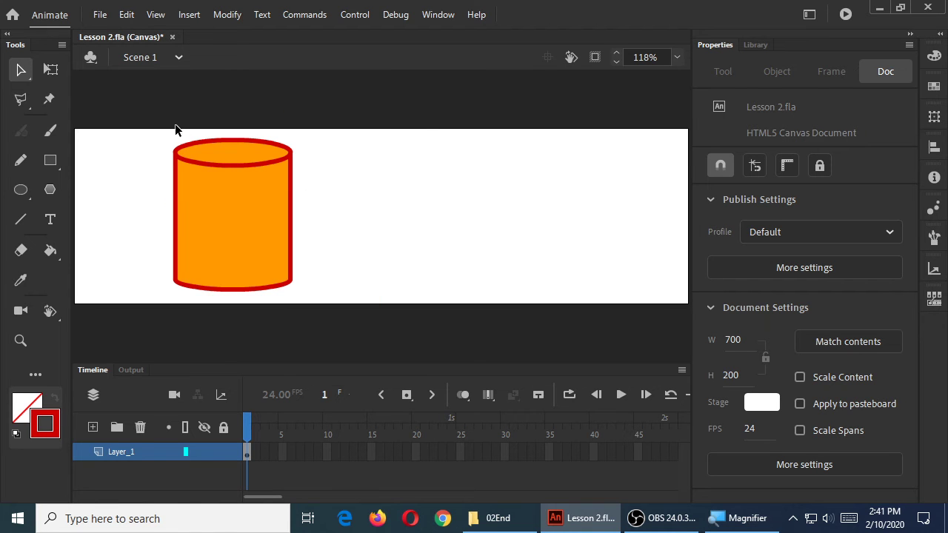
{"action": "left_click_drag", "start_coordinate": [143, 112], "coordinate": [348, 320]}
{"action": "left_click", "coordinate": [466, 248]}
{"action": "left_click_drag", "start_coordinate": [139, 118], "coordinate": [348, 311]}
{"action": "left_click", "coordinate": [374, 230]}
- Select the whole cylinder, try distorting one lower corner outward and flaring both lower corners symmetrically, and undo each distortion
{"action": "left_click_drag", "start_coordinate": [137, 105], "coordinate": [330, 331]}
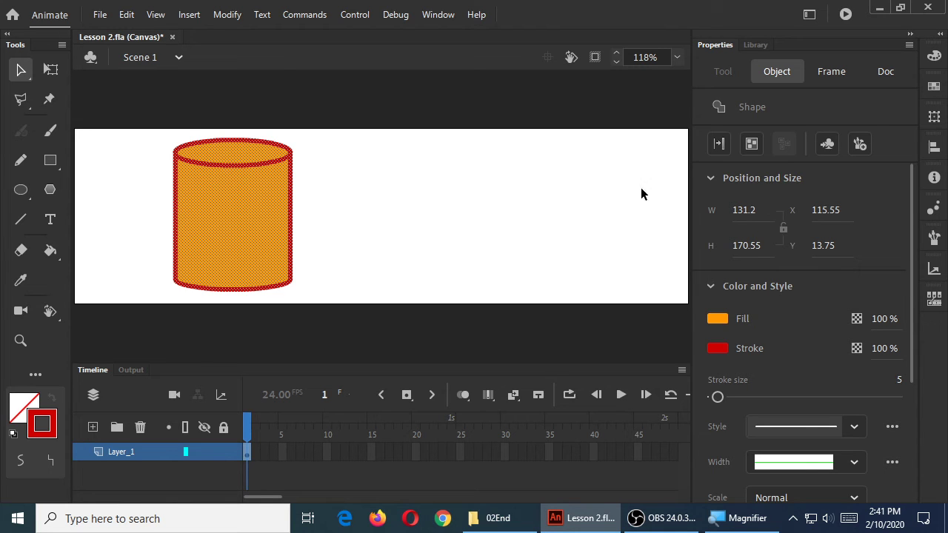
{"action": "left_click", "coordinate": [51, 71]}
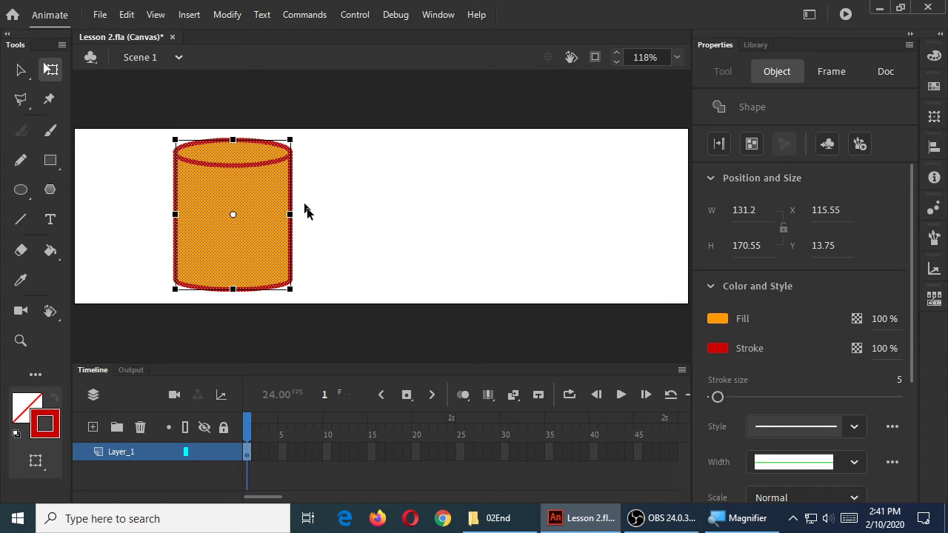
{"action": "left_click_drag", "start_coordinate": [291, 290], "coordinate": [360, 275]}
{"action": "key", "text": "ctrl+z"}
{"action": "left_click_drag", "start_coordinate": [291, 293], "coordinate": [384, 289]}
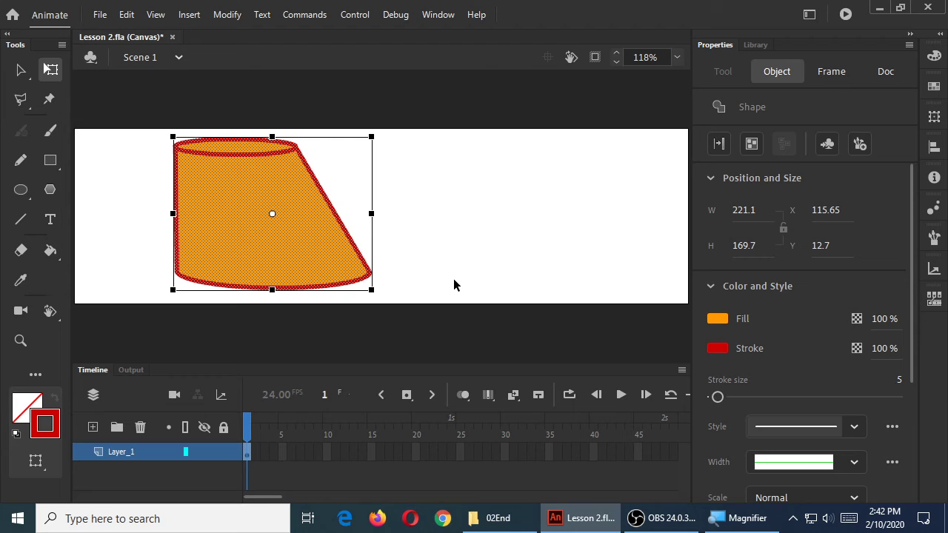
{"action": "key", "text": "ctrl+z"}
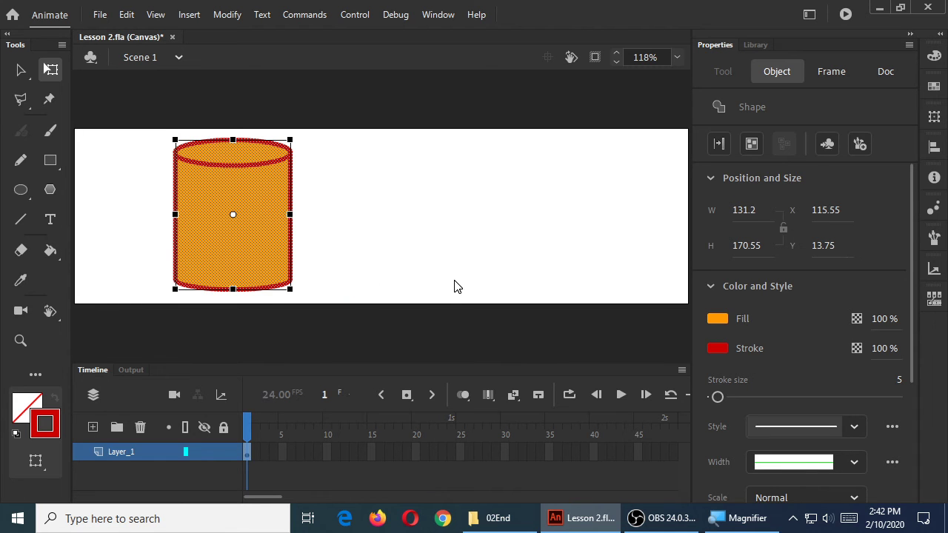
{"action": "left_click_drag", "start_coordinate": [290, 289], "coordinate": [330, 269]}
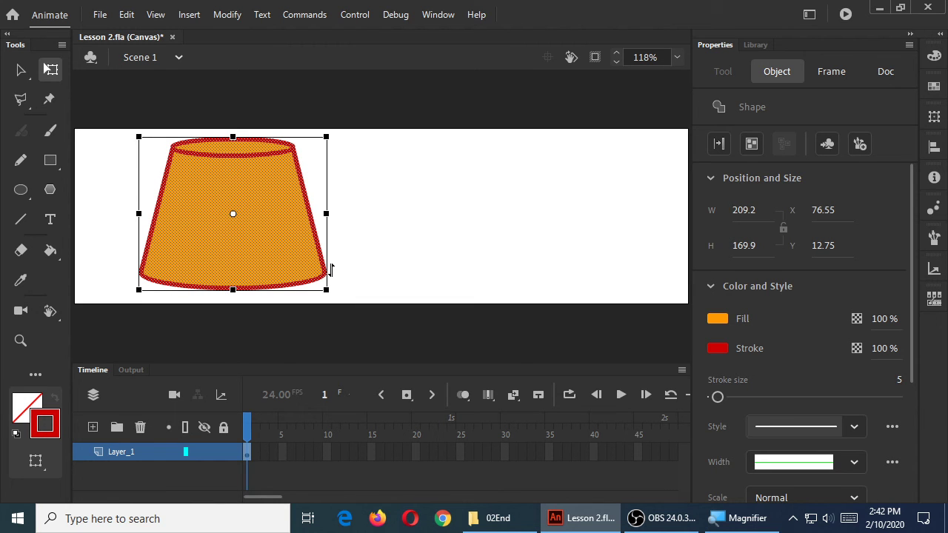
{"action": "key", "text": "ctrl+z"}
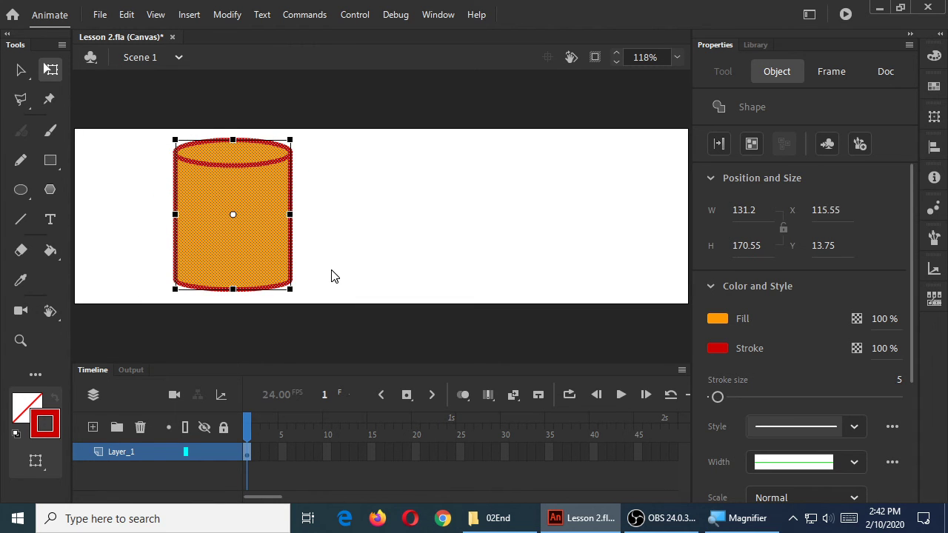
- Taper the whole cylinder's base symmetrically inward to about 126.7 × 170.3, deselect it, and save the document
{"action": "left_click", "coordinate": [418, 227]}
{"action": "left_click_drag", "start_coordinate": [132, 115], "coordinate": [360, 317]}
{"action": "left_click_drag", "start_coordinate": [305, 288], "coordinate": [275, 294]}
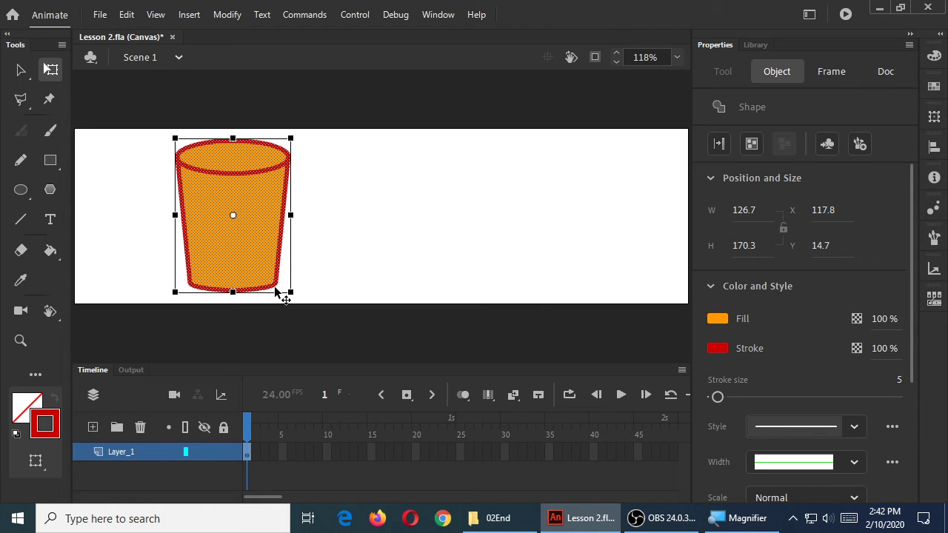
{"action": "left_click", "coordinate": [428, 191]}
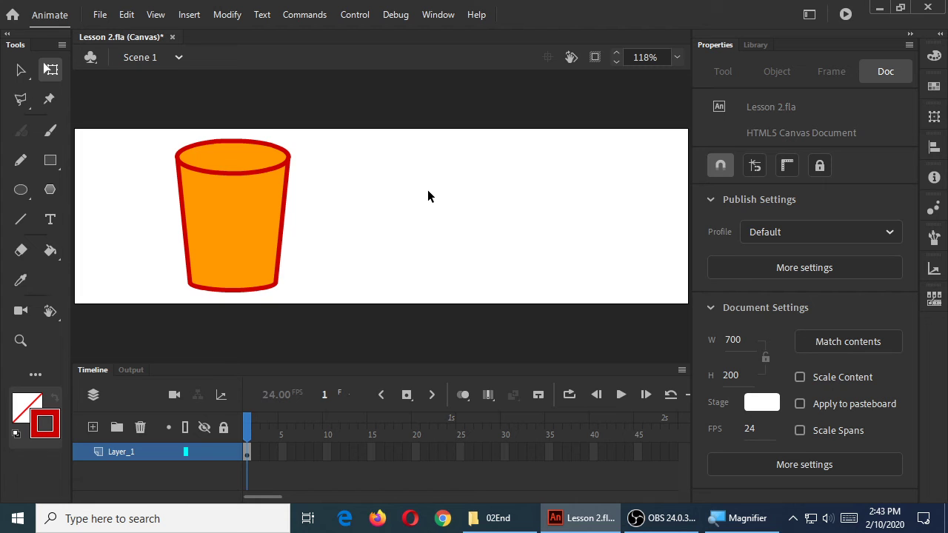
{"action": "key", "text": "ctrl+s"}
- Select both arcs of the mug's upper oval stroke, copy them, and paste the copy in place
{"action": "key", "text": "ctrl+equal"}
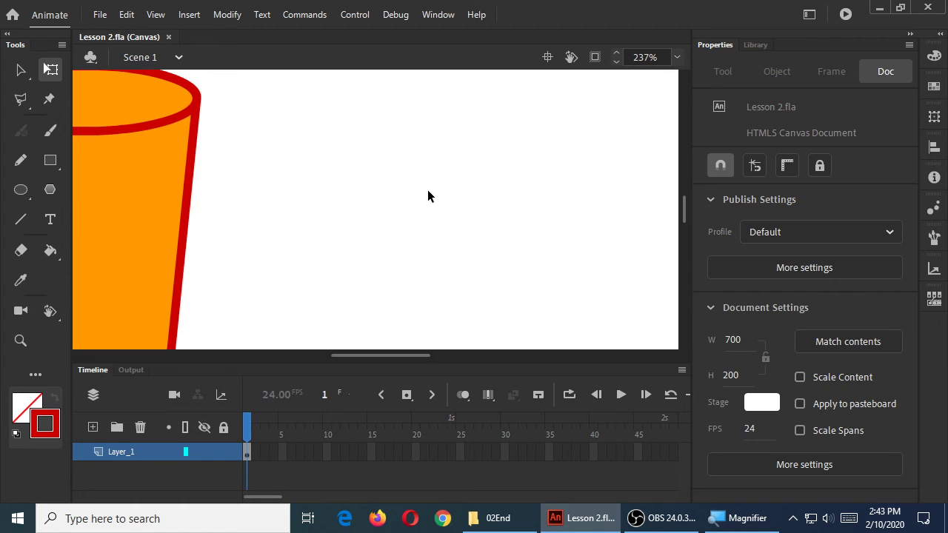
{"action": "left_click_drag", "start_coordinate": [277, 186], "coordinate": [495, 257]}
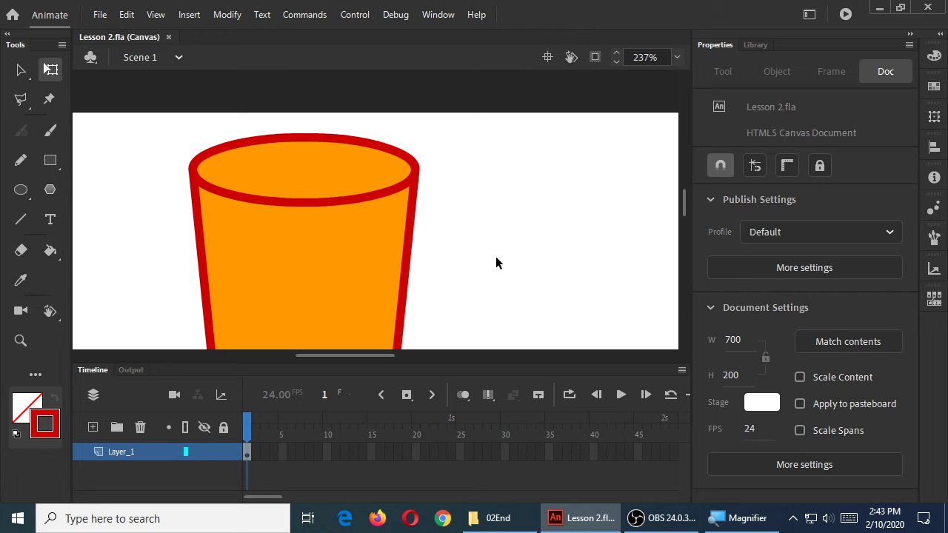
{"action": "left_click", "coordinate": [406, 157]}
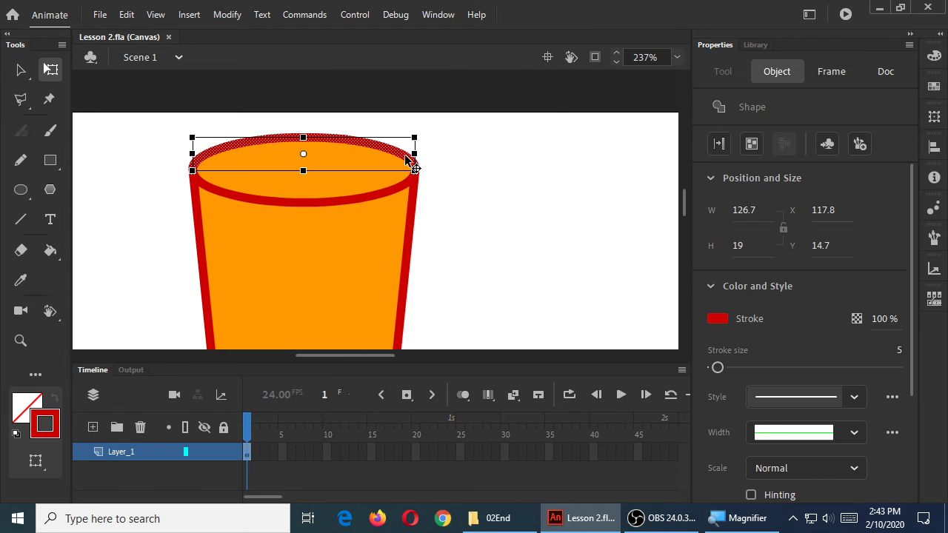
{"action": "key", "text": "v"}
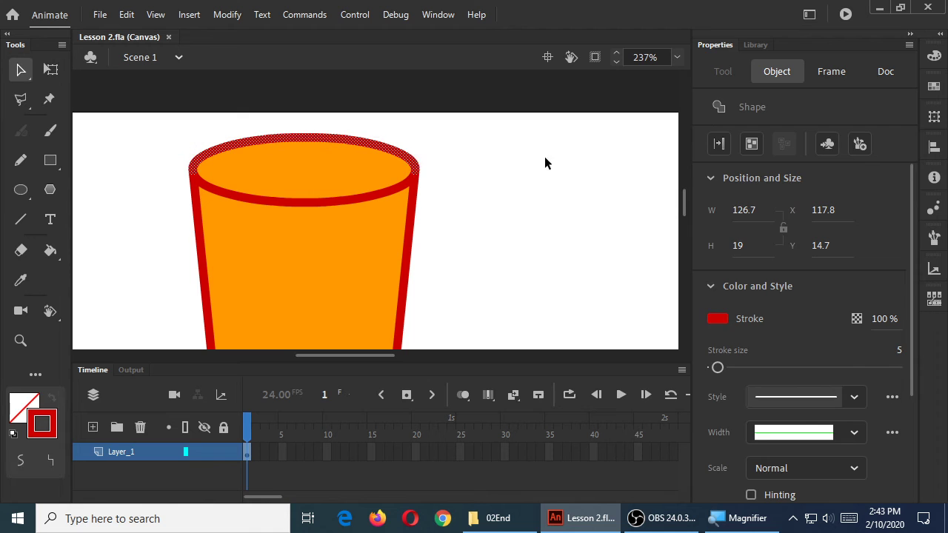
{"action": "left_click", "coordinate": [519, 164]}
{"action": "left_click", "coordinate": [412, 165]}
{"action": "left_click", "coordinate": [397, 191], "text": "shift"}
{"action": "left_click", "coordinate": [127, 15]}
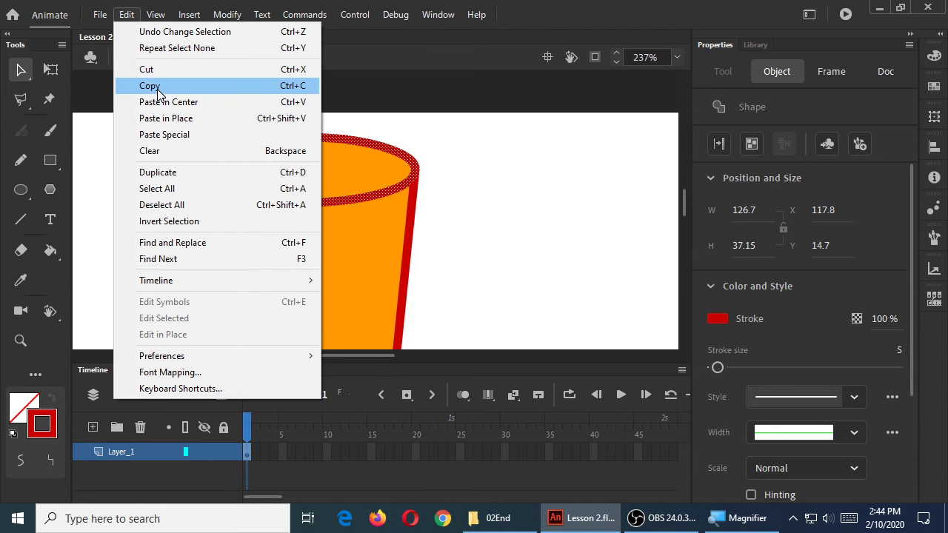
{"action": "left_click", "coordinate": [157, 87]}
{"action": "left_click", "coordinate": [126, 16]}
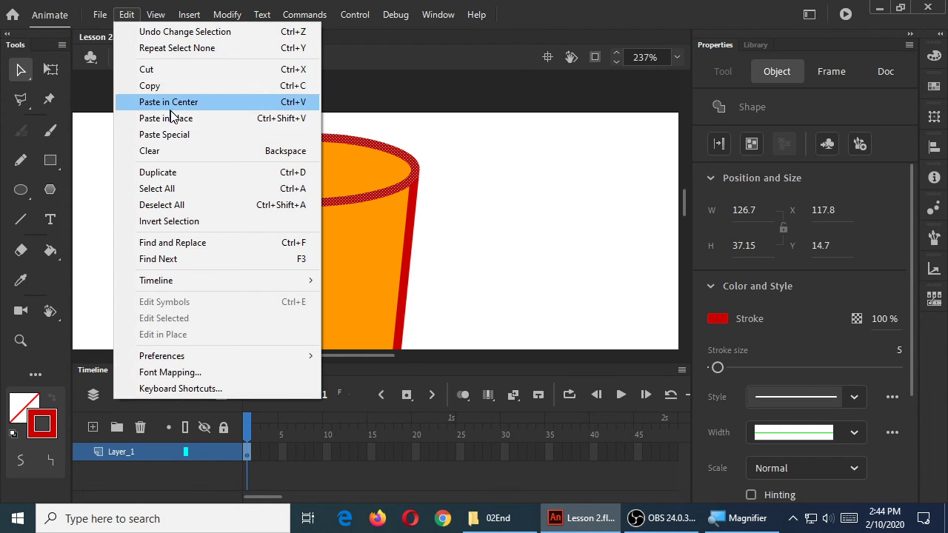
{"action": "left_click", "coordinate": [209, 126]}
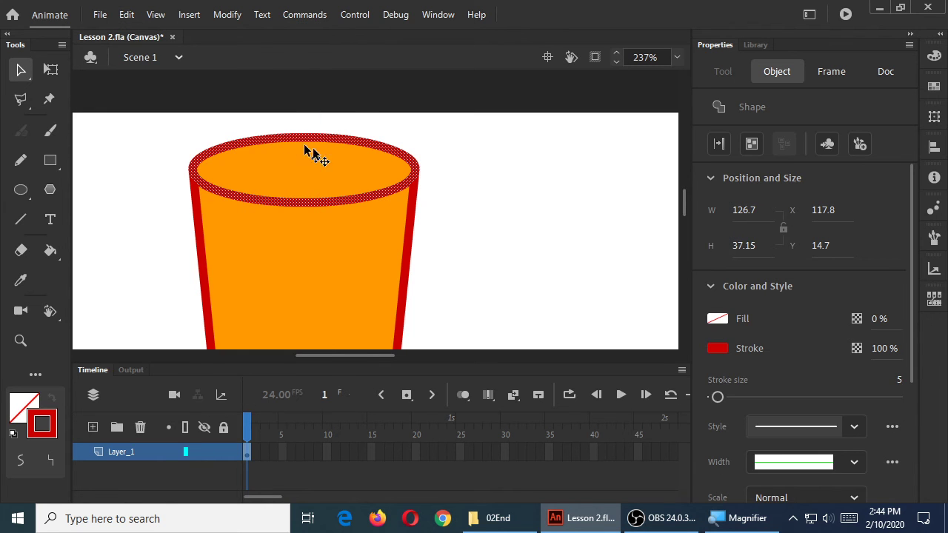
- Try scaling the pasted oval down about its center to about 98.35 × 19.5, and undo the scaling
{"action": "left_click", "coordinate": [54, 69]}
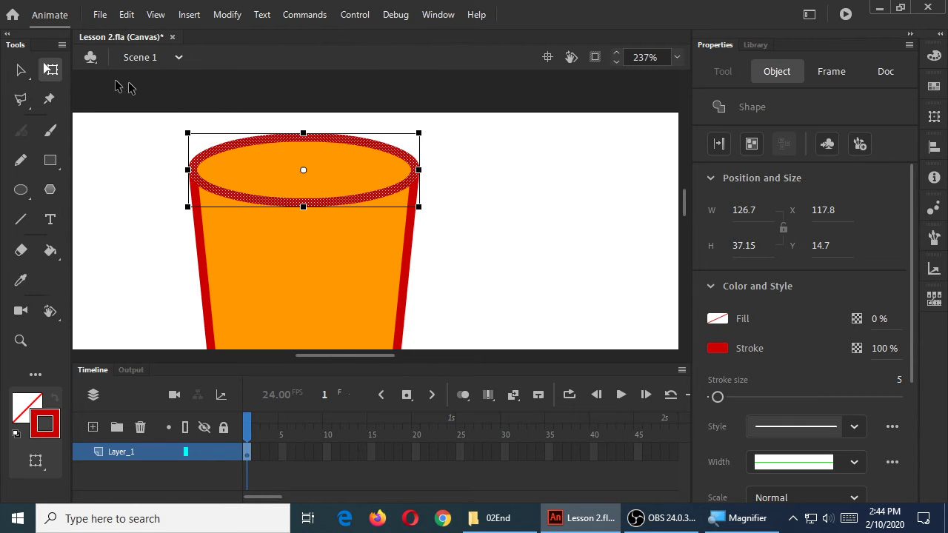
{"action": "left_click_drag", "start_coordinate": [418, 133], "coordinate": [393, 149]}
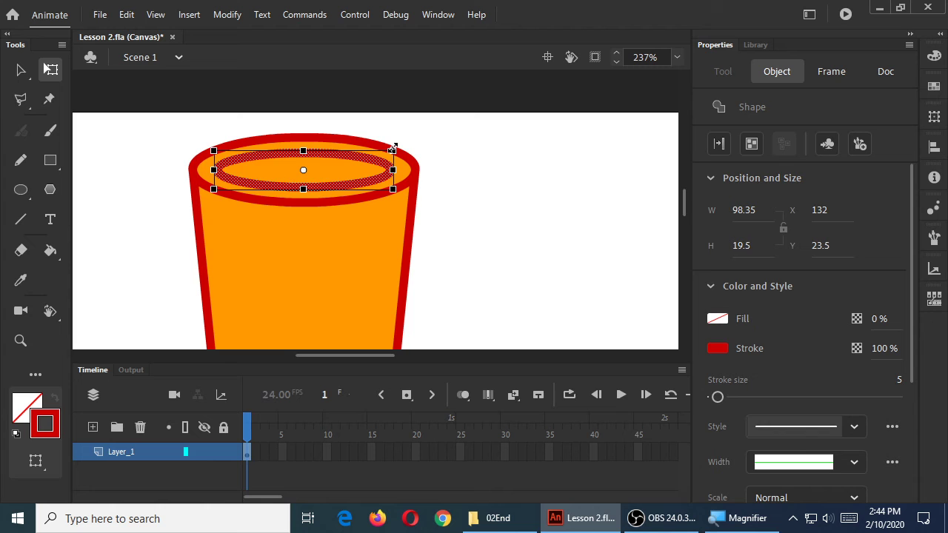
{"action": "left_click_drag", "start_coordinate": [393, 149], "coordinate": [393, 150]}
{"action": "key", "text": "ctrl+z"}
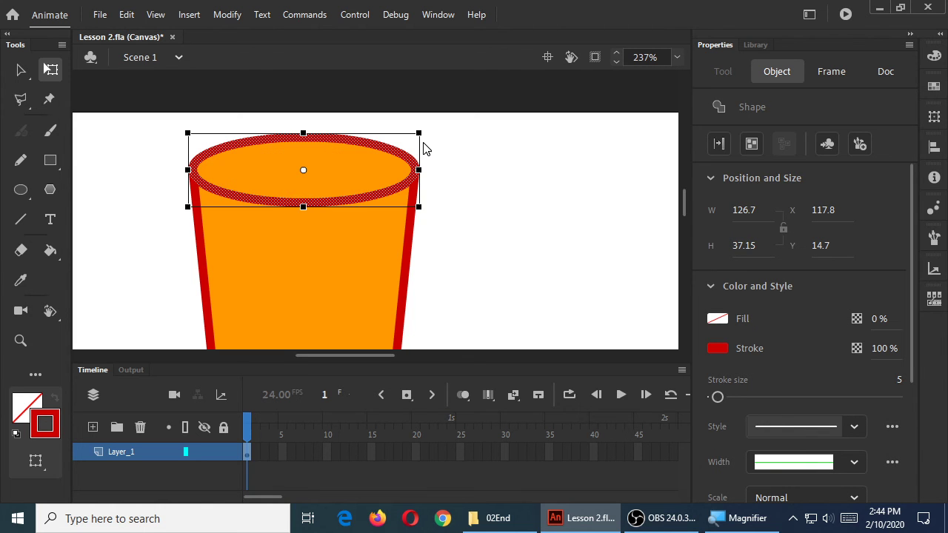
- Turn off Snap to Objects, scale the pasted oval down about its center as the mug's inner rim, and deselect it
{"action": "left_click", "coordinate": [127, 14]}
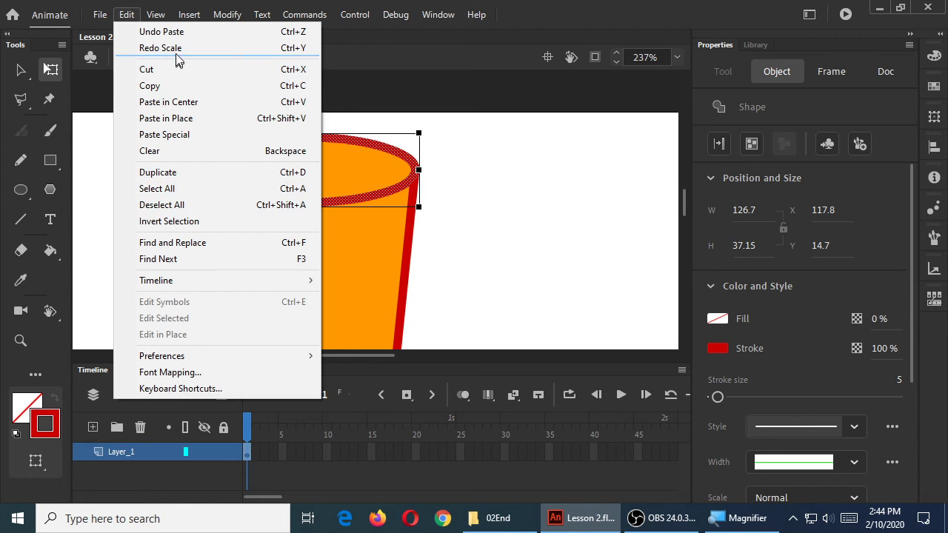
{"action": "left_click", "coordinate": [156, 14]}
{"action": "mouse_move", "coordinate": [209, 177]}
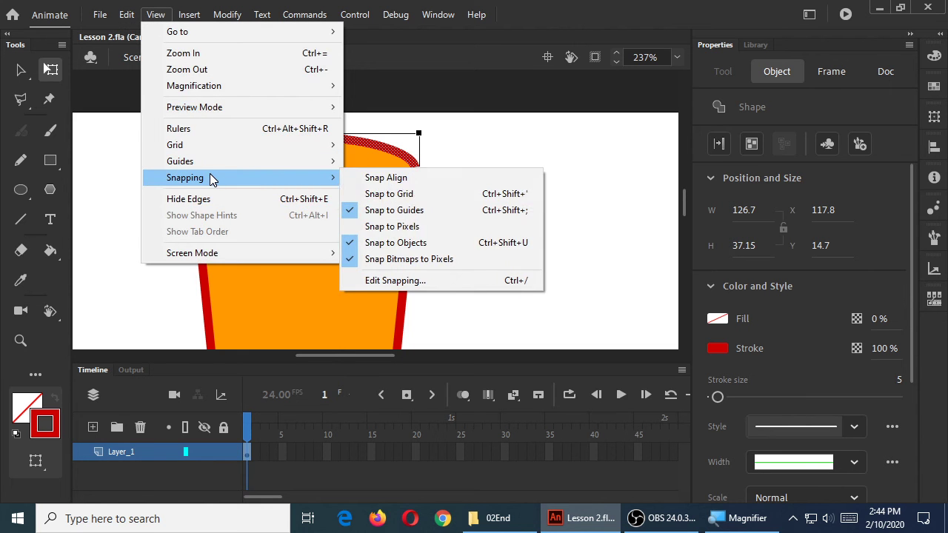
{"action": "left_click", "coordinate": [424, 249]}
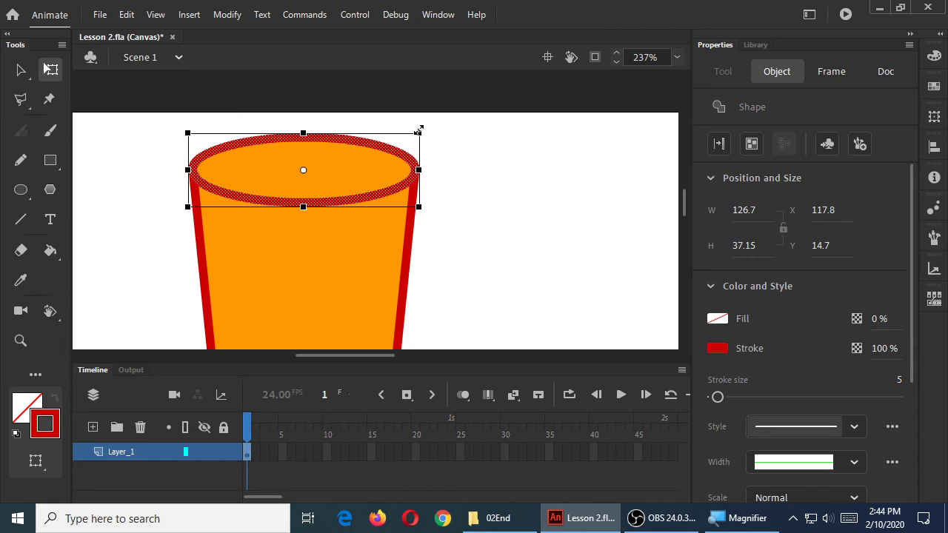
{"action": "left_click_drag", "start_coordinate": [418, 134], "coordinate": [396, 148]}
{"action": "left_click", "coordinate": [487, 156]}
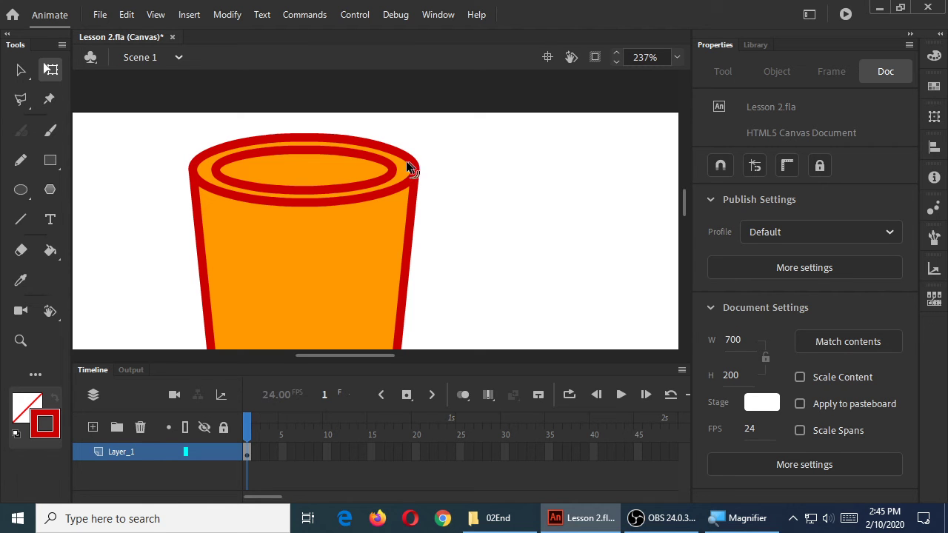
- Copy the back arc of the mug's outer rim, paste it in place, and try moving the copy down freehand
{"action": "left_click", "coordinate": [361, 143]}
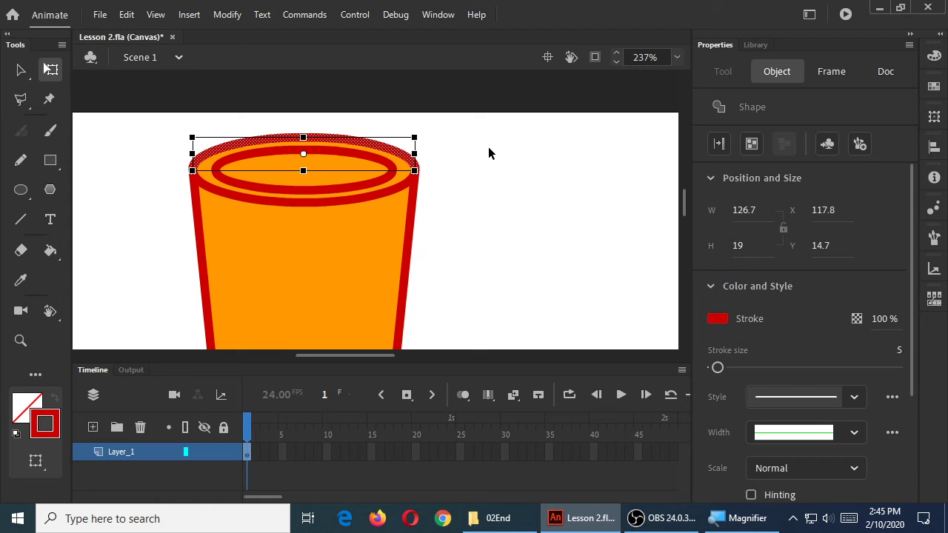
{"action": "key", "text": "v"}
{"action": "left_click", "coordinate": [126, 22]}
{"action": "left_click", "coordinate": [148, 83]}
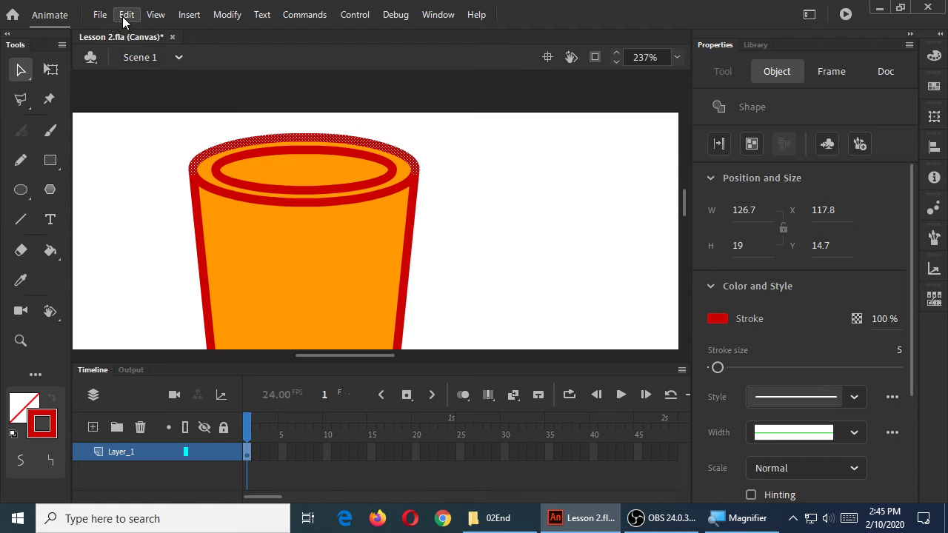
{"action": "left_click", "coordinate": [125, 15]}
{"action": "left_click", "coordinate": [177, 118]}
{"action": "left_click_drag", "start_coordinate": [371, 143], "coordinate": [372, 173]}
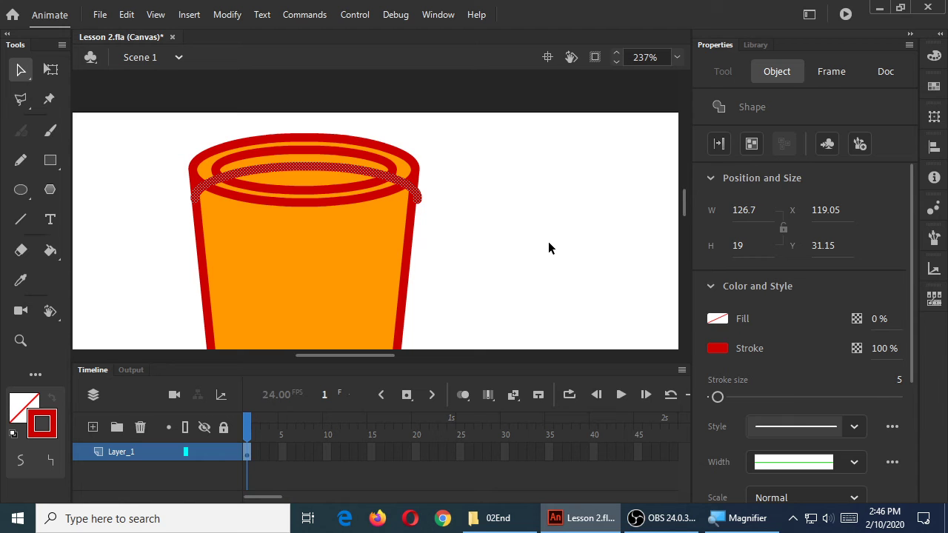
{"action": "left_click", "coordinate": [549, 248]}
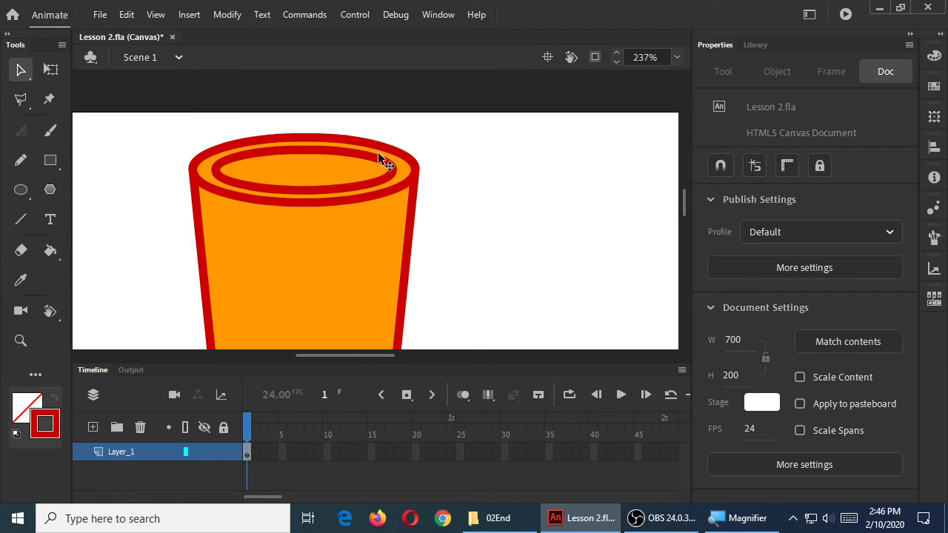
- Select the back arc of the mug's outer rim, copy it, and paste the copy in place
{"action": "left_click", "coordinate": [324, 137]}
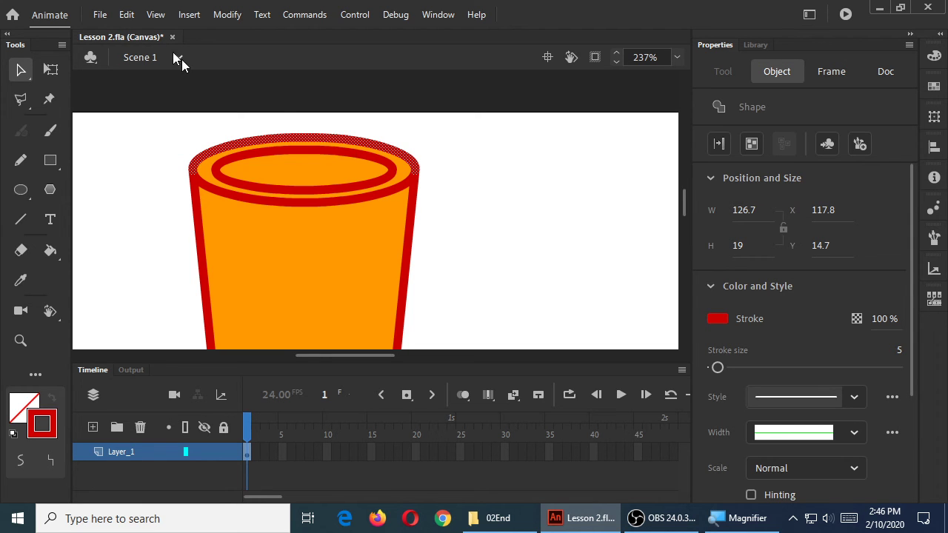
{"action": "left_click", "coordinate": [127, 15]}
{"action": "left_click", "coordinate": [127, 87]}
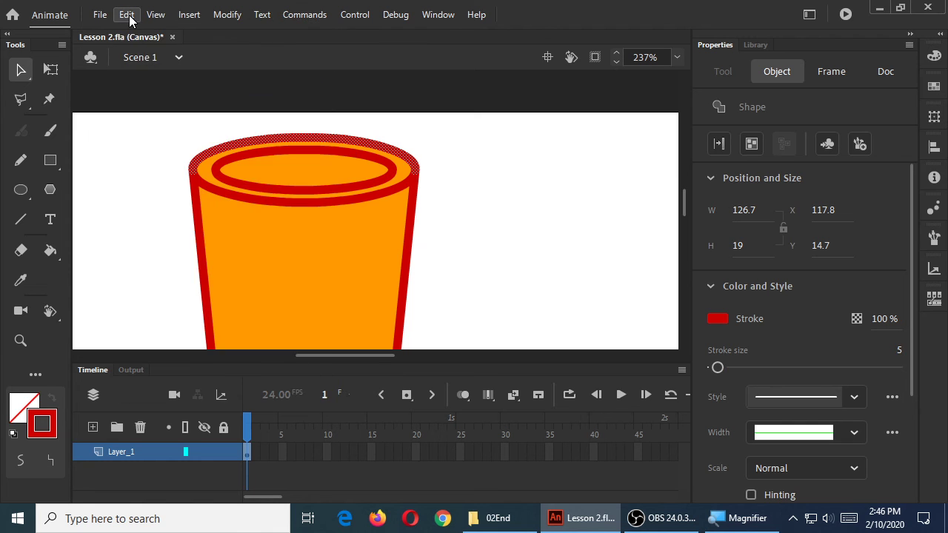
{"action": "left_click", "coordinate": [128, 14]}
{"action": "left_click", "coordinate": [152, 118]}
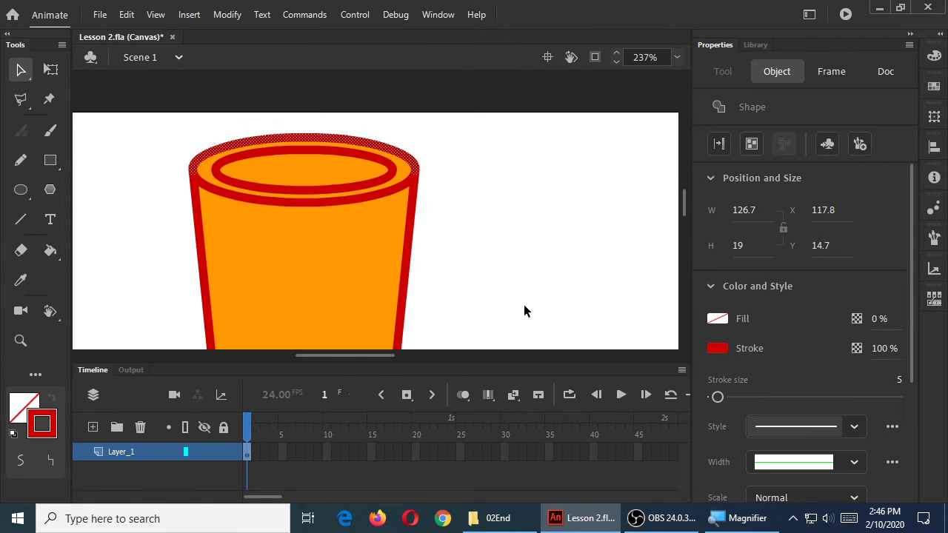
- Nudge the pasted arc straight down to Y 32.3 as the coffee's surface line, and deselect it
{"action": "key", "text": "Down"}
{"action": "key", "text": "Down"}
{"action": "key", "text": "Down"}
{"action": "key", "text": "Down"}
{"action": "key", "text": "Down"}
{"action": "key", "text": "Down"}
{"action": "key", "text": "Down"}
{"action": "key", "text": "Down"}
{"action": "key", "text": "Down"}
{"action": "key", "text": "Down"}
{"action": "key", "text": "Down"}
{"action": "key", "text": "Down"}
{"action": "key", "text": "Down"}
{"action": "key", "text": "Down"}
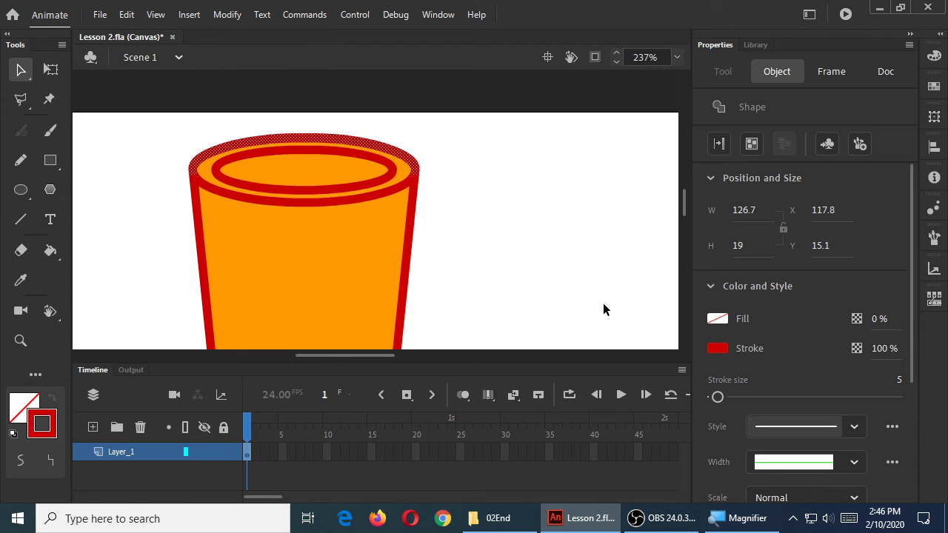
{"action": "key", "text": "Down"}
{"action": "key", "text": "Down"}
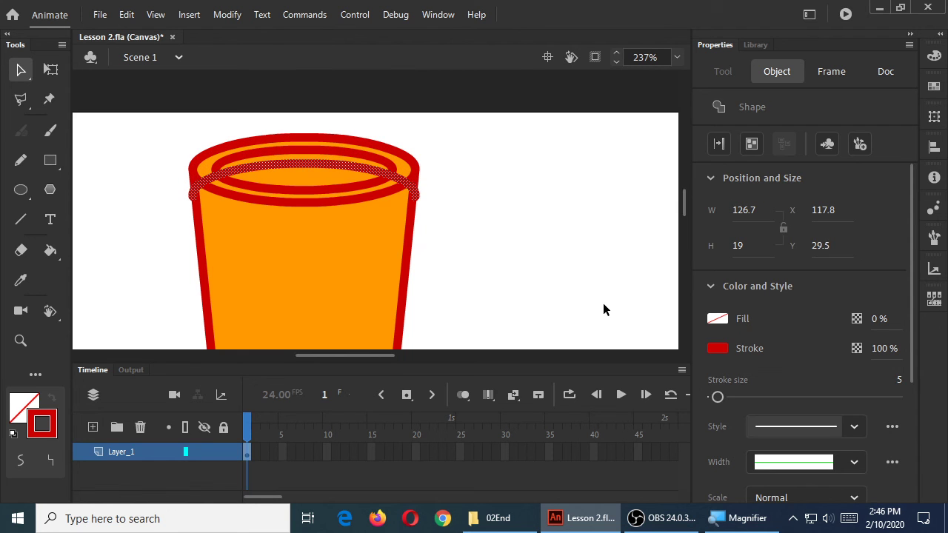
{"action": "key", "text": "Down"}
{"action": "key", "text": "Down"}
{"action": "key", "text": "Down"}
{"action": "key", "text": "Down"}
{"action": "key", "text": "Down"}
{"action": "key", "text": "Down"}
{"action": "key", "text": "Down"}
{"action": "key", "text": "Down"}
{"action": "key", "text": "Down"}
{"action": "key", "text": "Down"}
{"action": "key", "text": "Down"}
{"action": "key", "text": "Down"}
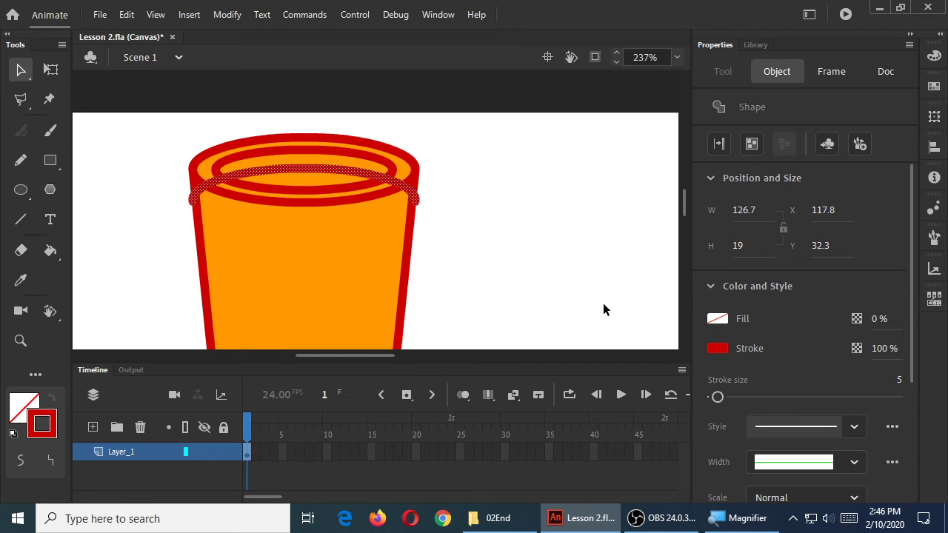
{"action": "left_click", "coordinate": [540, 226]}
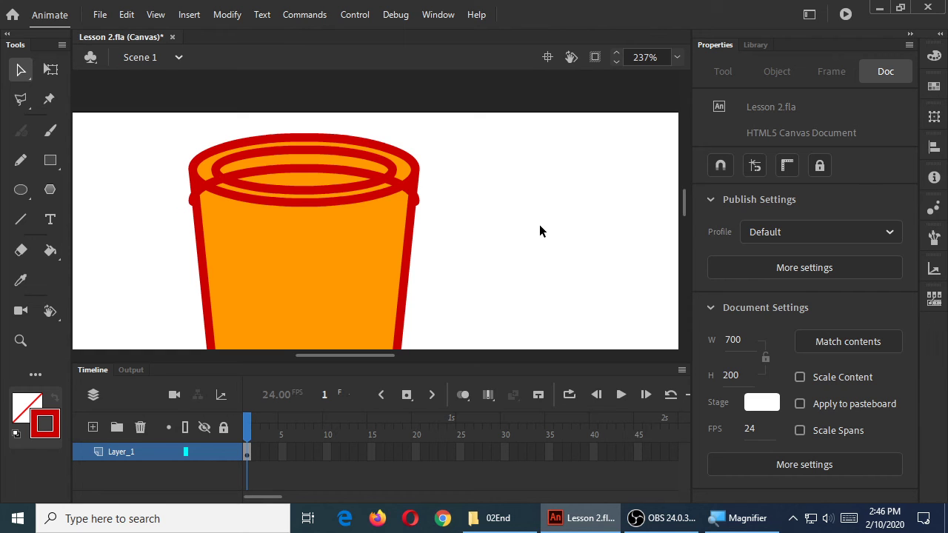
- Delete the pasted arc's segments that extend outside the inner rim at both ends, and save the document
{"action": "left_click", "coordinate": [417, 199]}
{"action": "left_click", "coordinate": [422, 206]}
{"action": "left_click", "coordinate": [399, 182]}
{"action": "left_click", "coordinate": [180, 183]}
{"action": "left_click_drag", "start_coordinate": [194, 197], "coordinate": [197, 203]}
{"action": "key", "text": "ctrl+minus"}
{"action": "key", "text": "ctrl+s"}
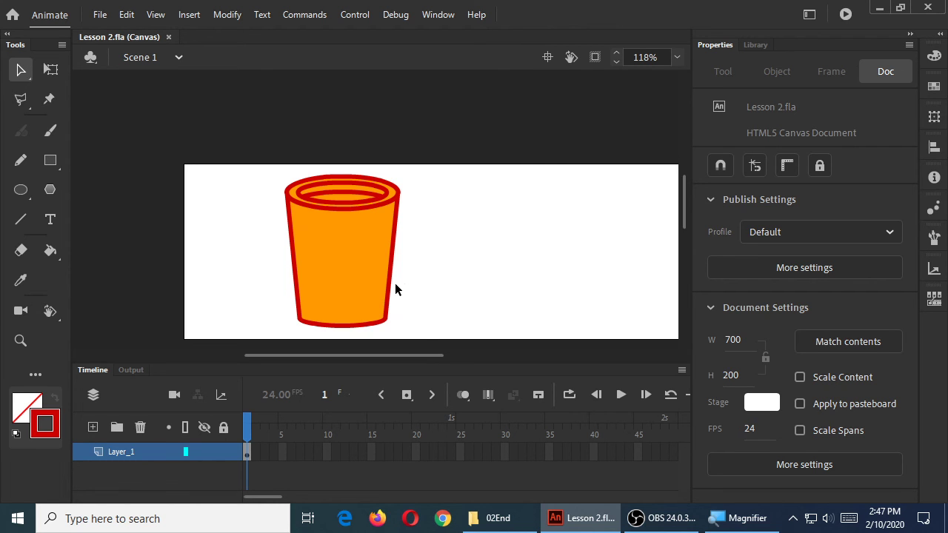
- Try bending the mug's straight side strokes outward into curves, and undo the bends
{"action": "left_click_drag", "start_coordinate": [391, 286], "coordinate": [395, 288]}
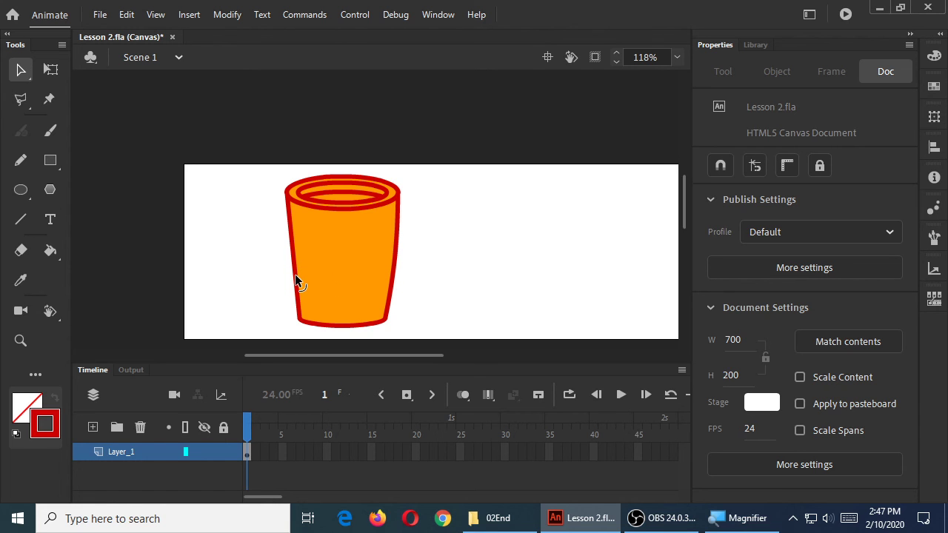
{"action": "left_click_drag", "start_coordinate": [294, 278], "coordinate": [291, 276]}
{"action": "left_click_drag", "start_coordinate": [394, 273], "coordinate": [401, 273]}
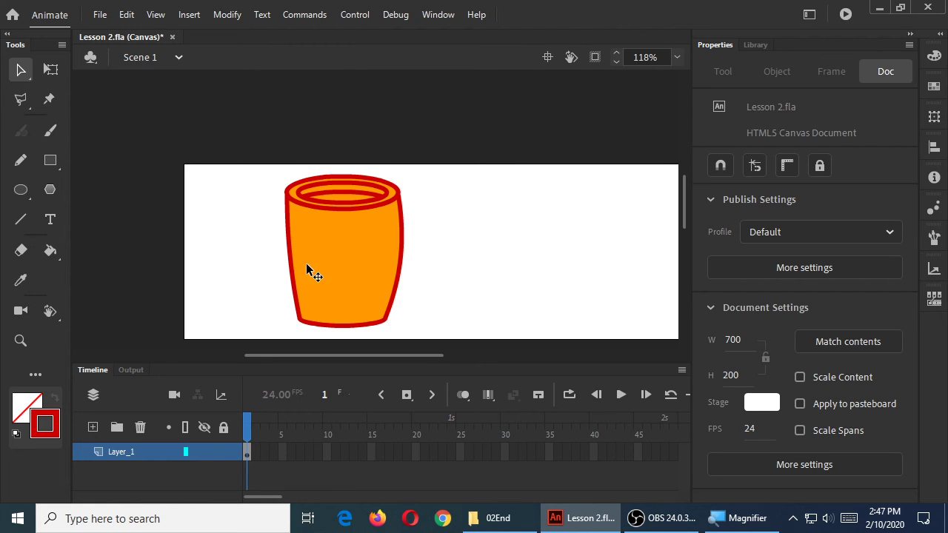
{"action": "left_click_drag", "start_coordinate": [290, 271], "coordinate": [286, 273]}
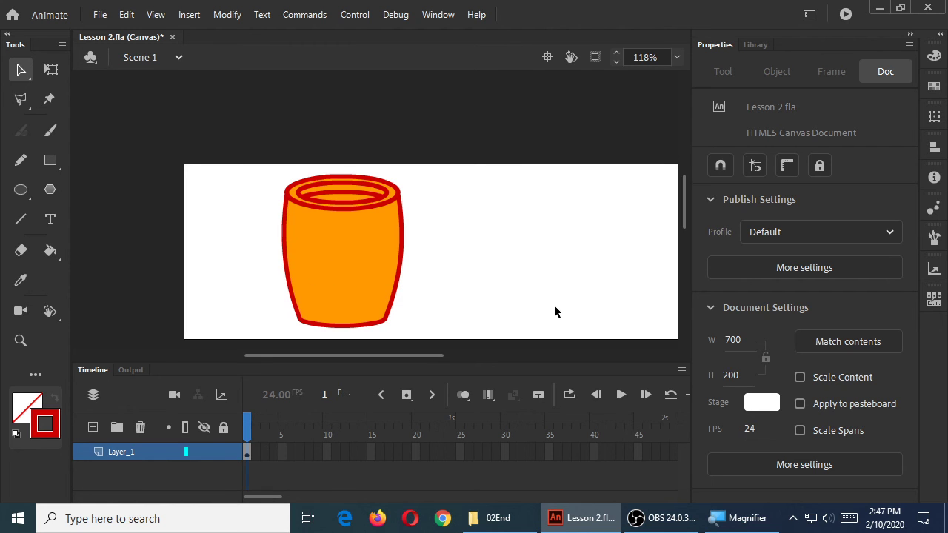
{"action": "key", "text": "ctrl+z"}
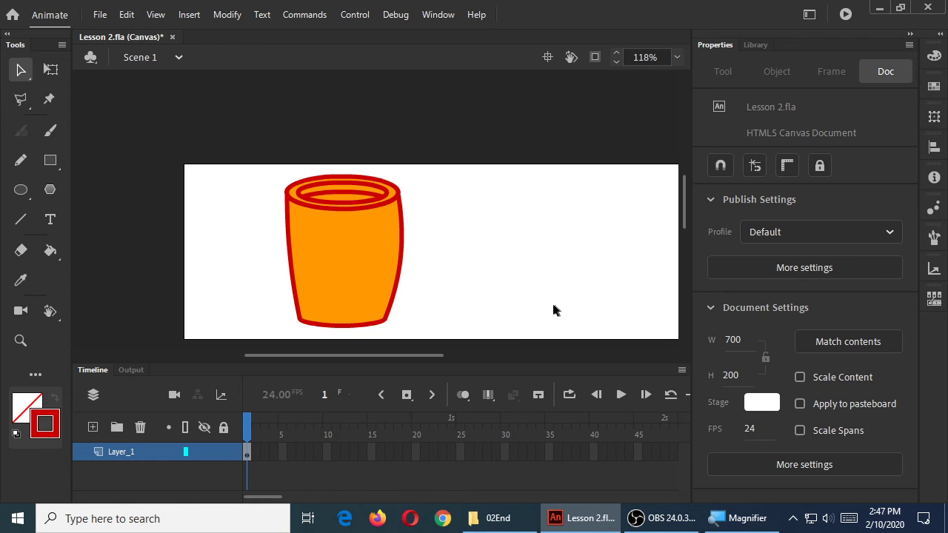
{"action": "key", "text": "ctrl+z"}
{"action": "left_click_drag", "start_coordinate": [401, 254], "coordinate": [405, 250]}
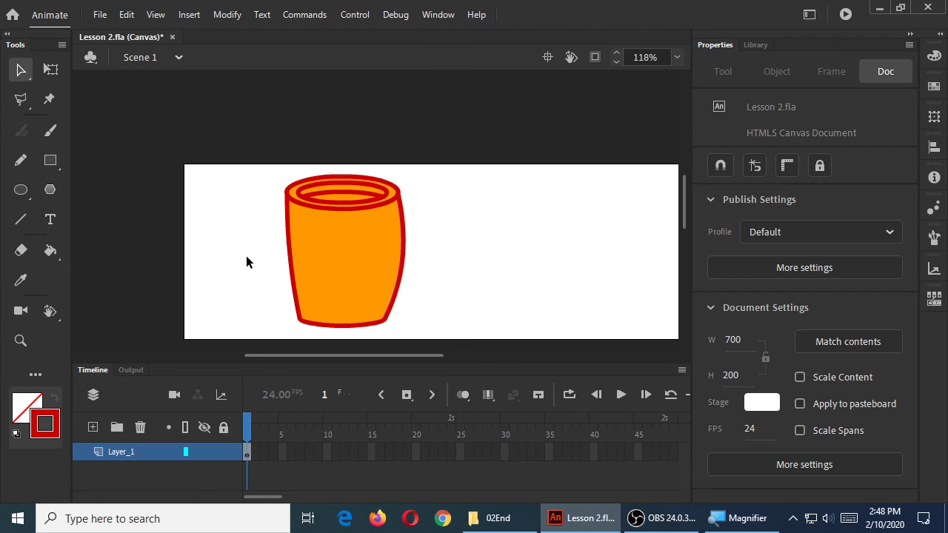
{"action": "key", "text": "ctrl+z"}
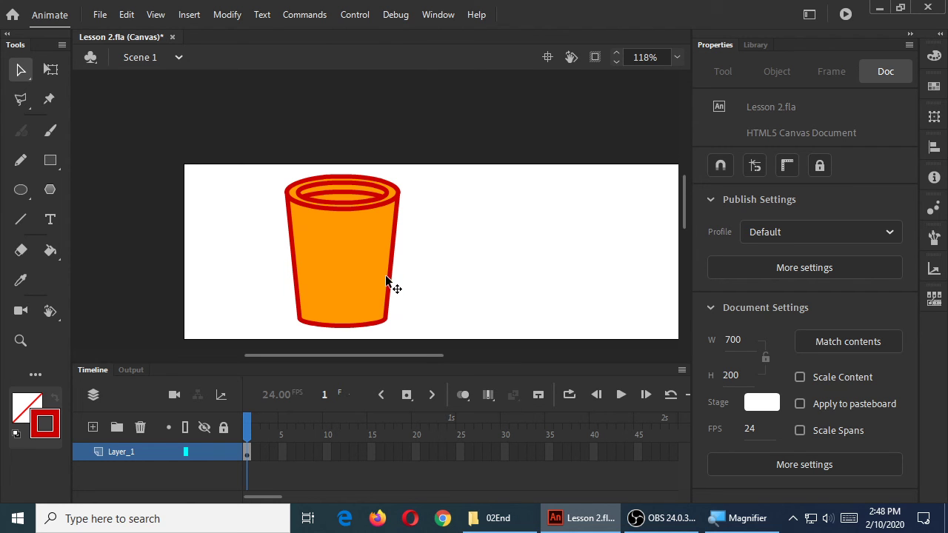
- Bend the mug's right and left side strokes slightly outward, making the body about 130 wide
{"action": "mouse_move", "coordinate": [392, 274]}
{"action": "left_mouse_down"}
{"action": "mouse_move", "coordinate": [418, 277]}
{"action": "mouse_move", "coordinate": [380, 277]}
{"action": "mouse_move", "coordinate": [400, 279]}
{"action": "mouse_move", "coordinate": [403, 305]}
{"action": "mouse_move", "coordinate": [406, 276]}
{"action": "mouse_move", "coordinate": [413, 318]}
{"action": "mouse_move", "coordinate": [405, 312]}
{"action": "mouse_move", "coordinate": [414, 239]}
{"action": "mouse_move", "coordinate": [416, 293]}
{"action": "mouse_move", "coordinate": [405, 274]}
{"action": "mouse_move", "coordinate": [399, 299]}
{"action": "mouse_move", "coordinate": [400, 285]}
{"action": "left_mouse_up"}
{"action": "key", "text": "ctrl+z"}
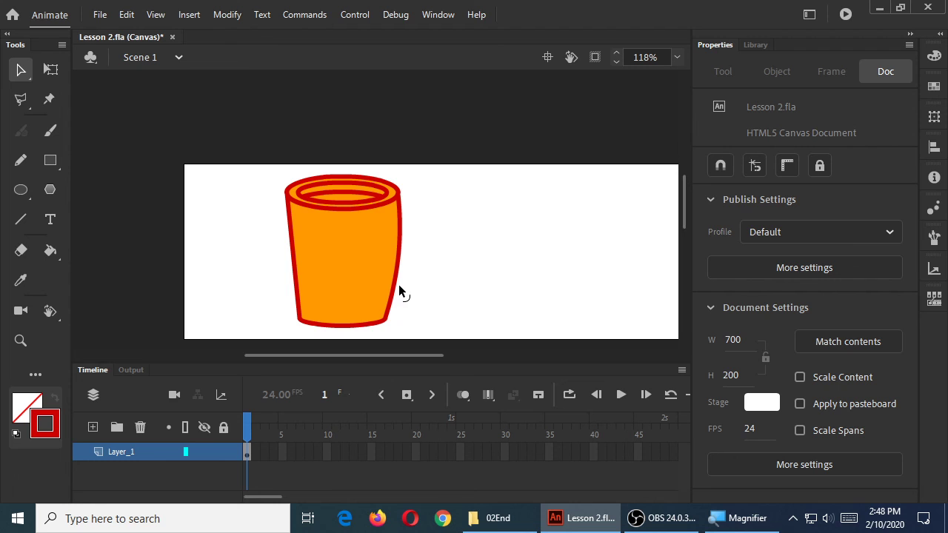
{"action": "left_click_drag", "start_coordinate": [295, 281], "coordinate": [288, 282]}
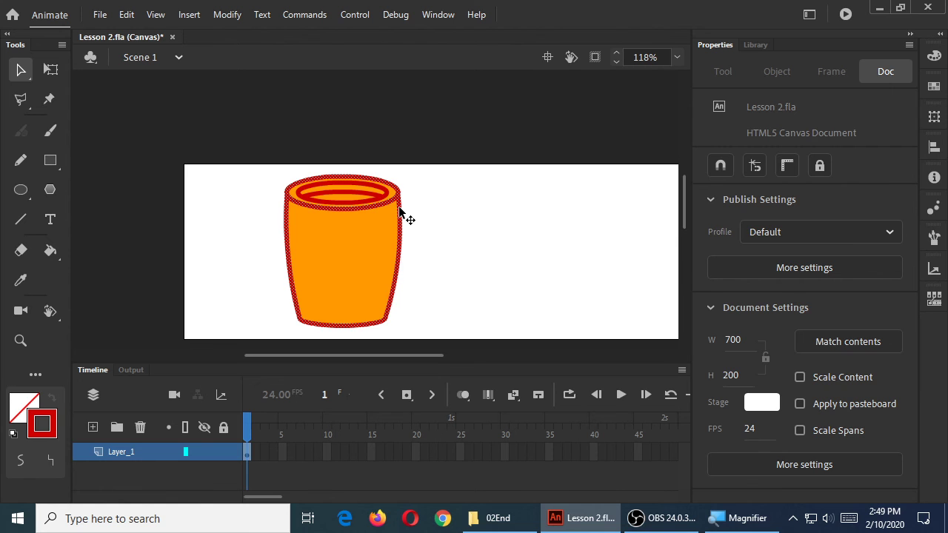
- Select the mug's entire outer outline, set its stroke size to 3, and deselect it
{"action": "double_click", "coordinate": [400, 206]}
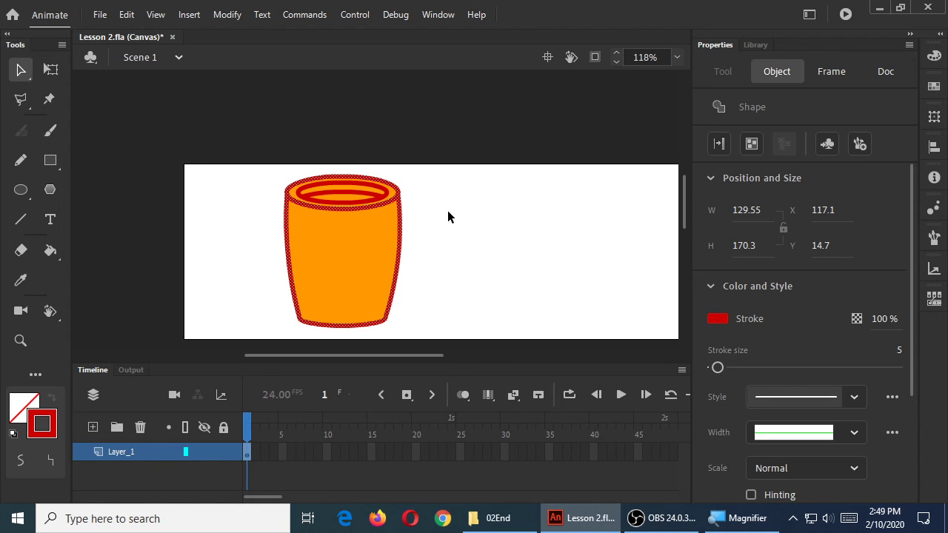
{"action": "left_click", "coordinate": [900, 351]}
{"action": "type", "text": "3"}
{"action": "key", "text": "Return"}
{"action": "left_click", "coordinate": [568, 235]}
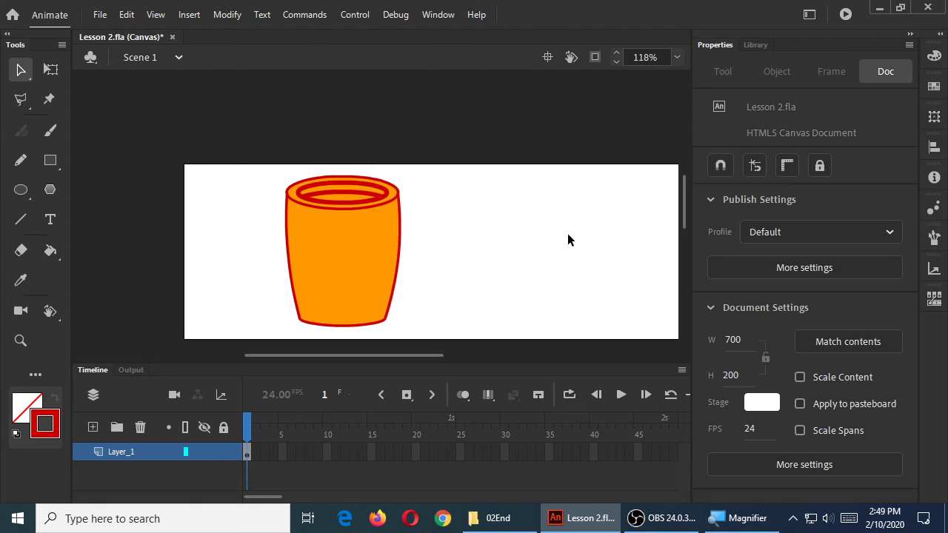
- Set the stroke size of the inner rim and the arc inside it to 3, and deselect them
{"action": "left_click", "coordinate": [387, 191]}
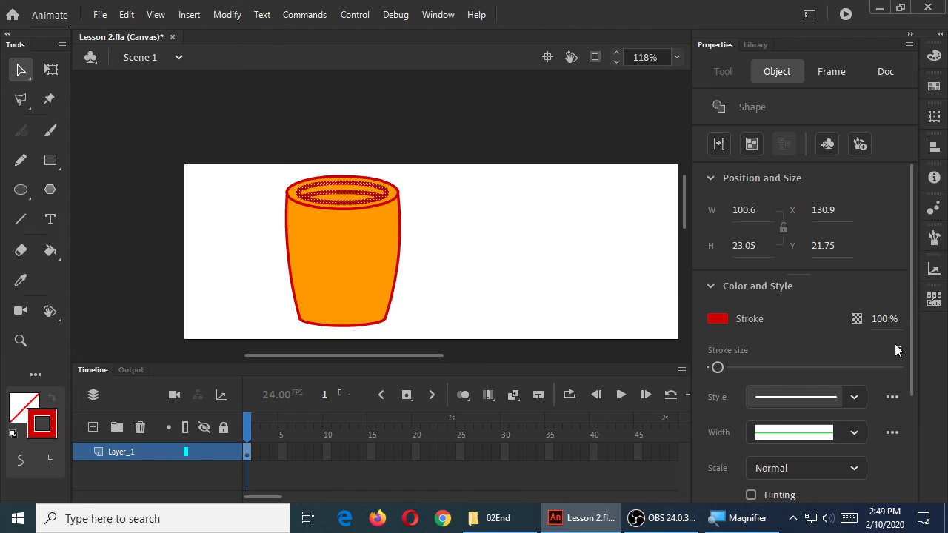
{"action": "type", "text": "3"}
{"action": "key", "text": "Return"}
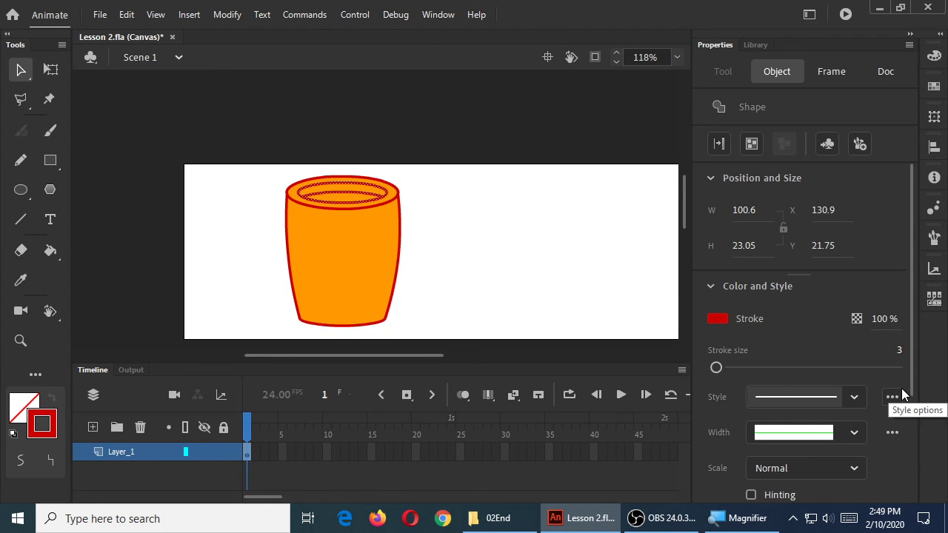
{"action": "left_click", "coordinate": [531, 237]}
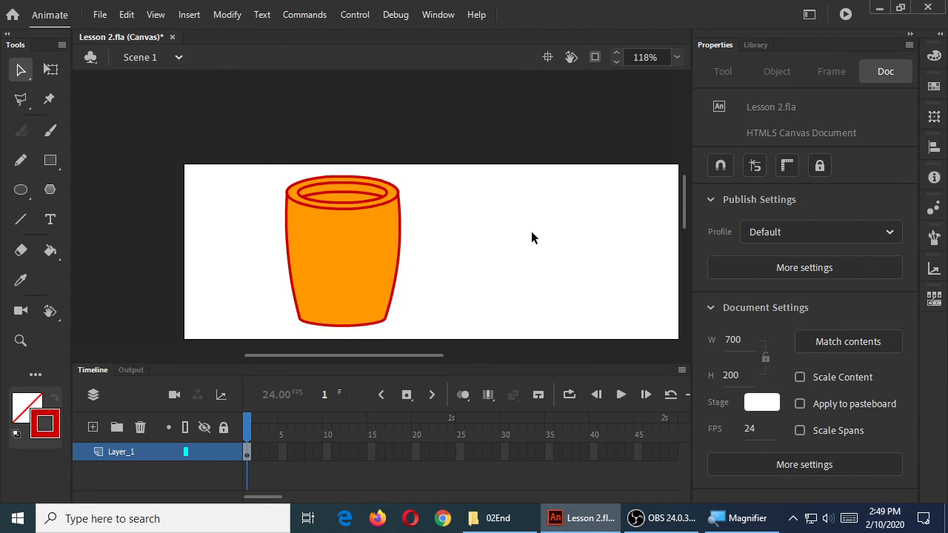
- Try setting the stroke size of the arc inside the inner rim to 5, and undo the change
{"action": "key", "text": "ctrl+="}
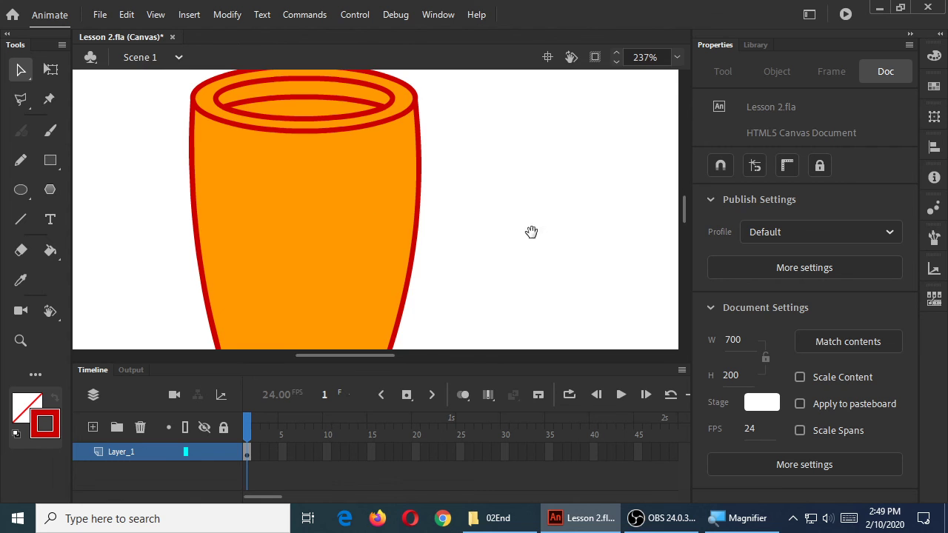
{"action": "left_click_drag", "start_coordinate": [517, 211], "coordinate": [523, 222]}
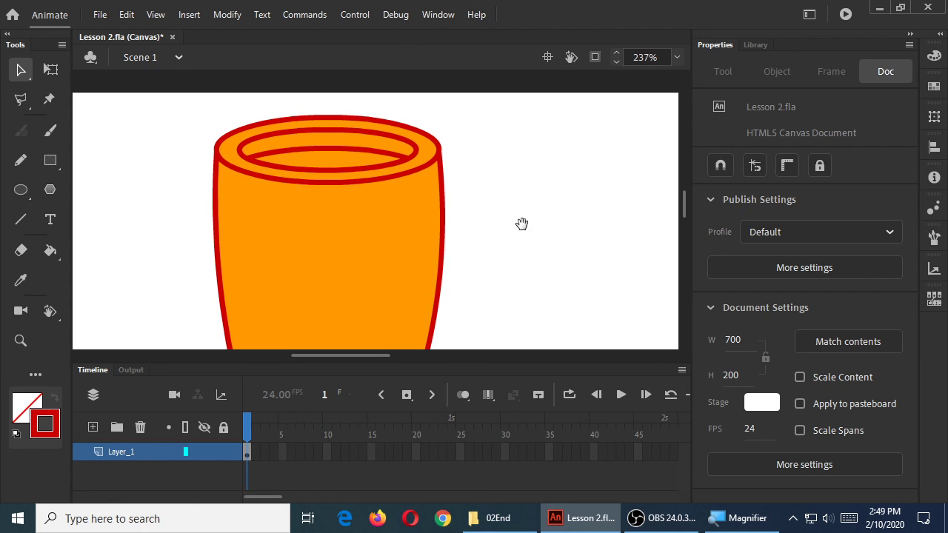
{"action": "left_click", "coordinate": [325, 151]}
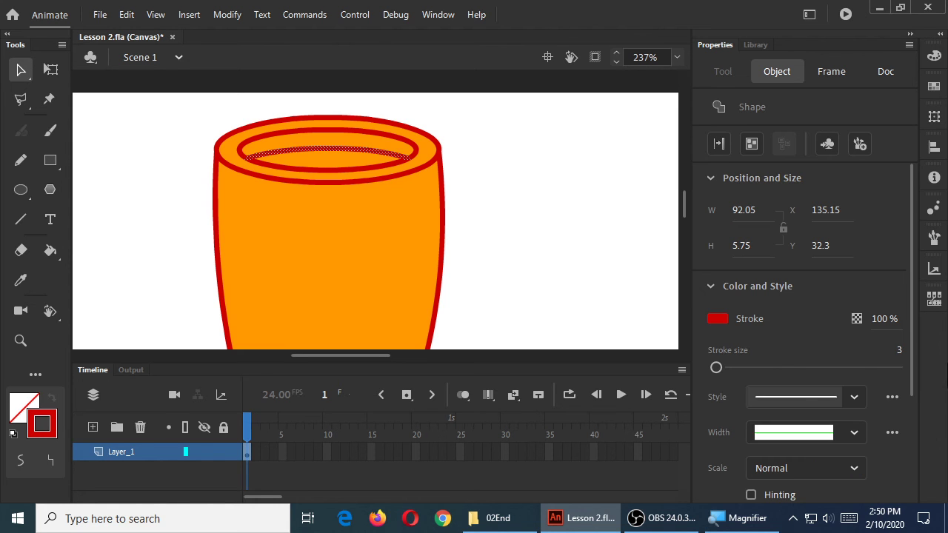
{"action": "left_click", "coordinate": [898, 350]}
{"action": "type", "text": "5"}
{"action": "key", "text": "Return"}
{"action": "left_click", "coordinate": [500, 163]}
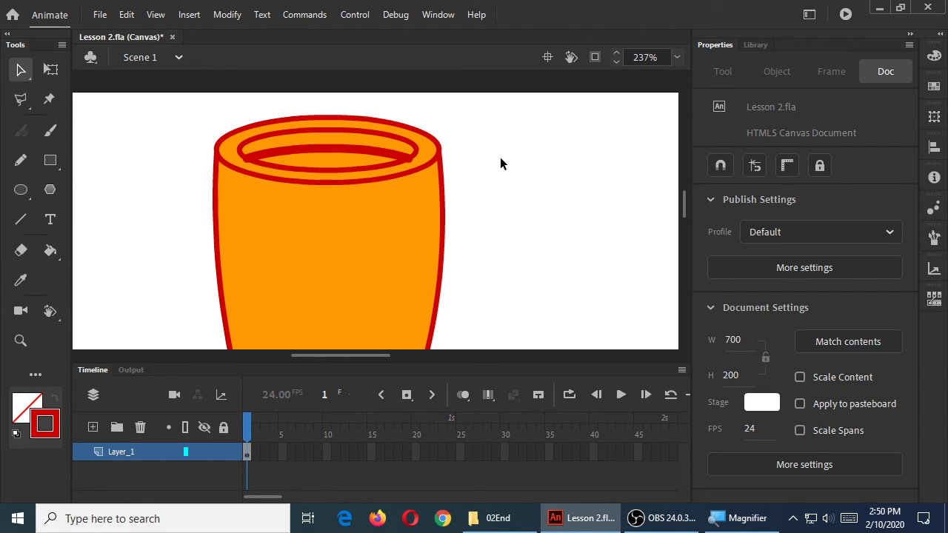
{"action": "key", "text": "ctrl+z"}
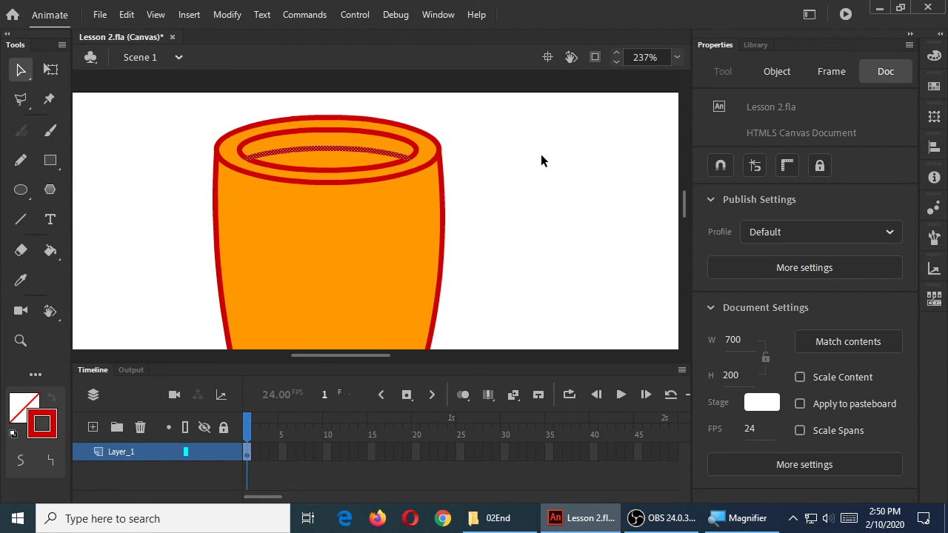
- Deselect the arc inside the inner rim and save the document
{"action": "left_click", "coordinate": [541, 156]}
{"action": "key", "text": "ctrl+s"}
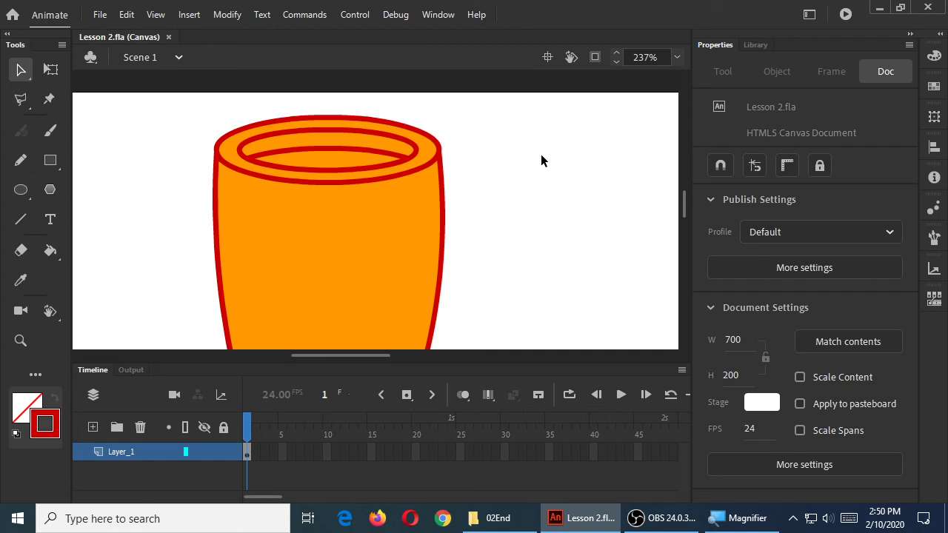
{"action": "key", "text": "ctrl+minus"}
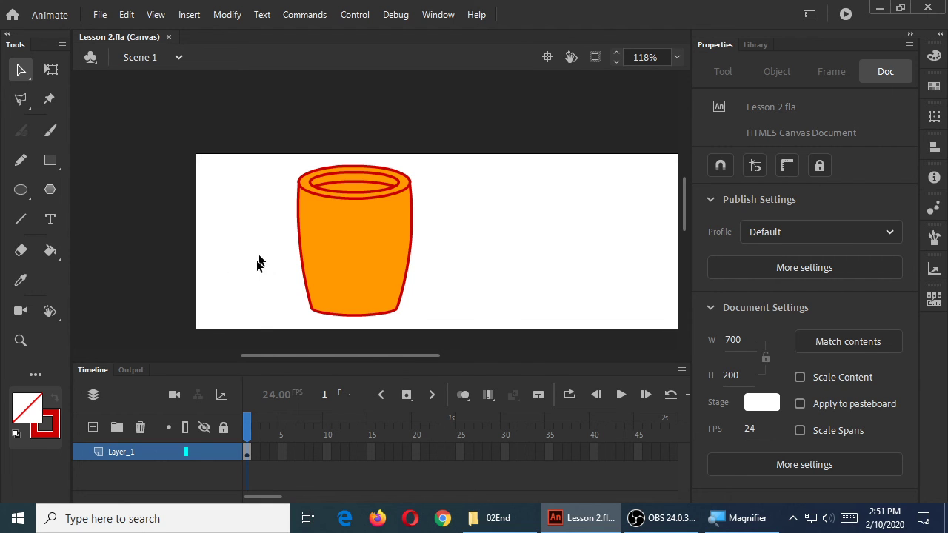
- Set the fill color to the mug's orange by sampling it from the mug's body
{"action": "left_click", "coordinate": [26, 413]}
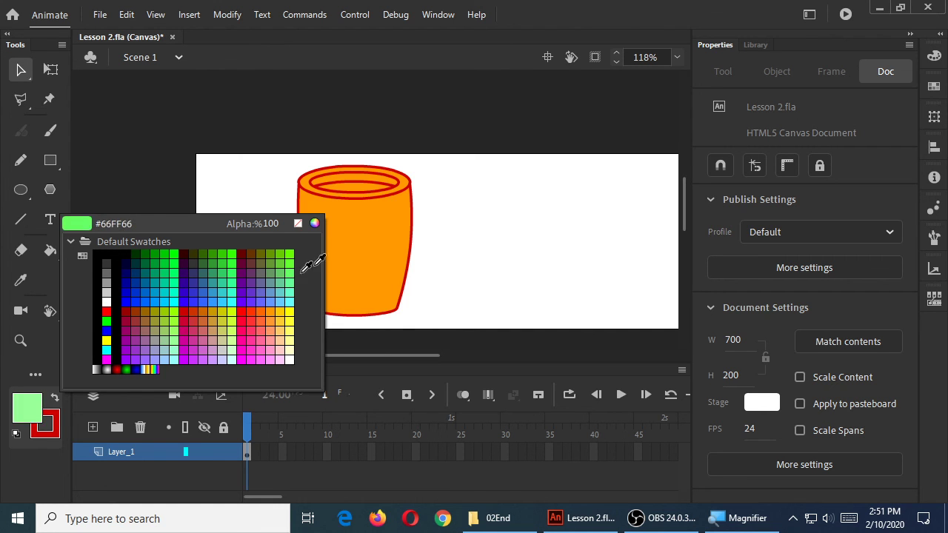
{"action": "left_click", "coordinate": [26, 408]}
{"action": "left_click", "coordinate": [24, 415]}
{"action": "left_click", "coordinate": [357, 226]}
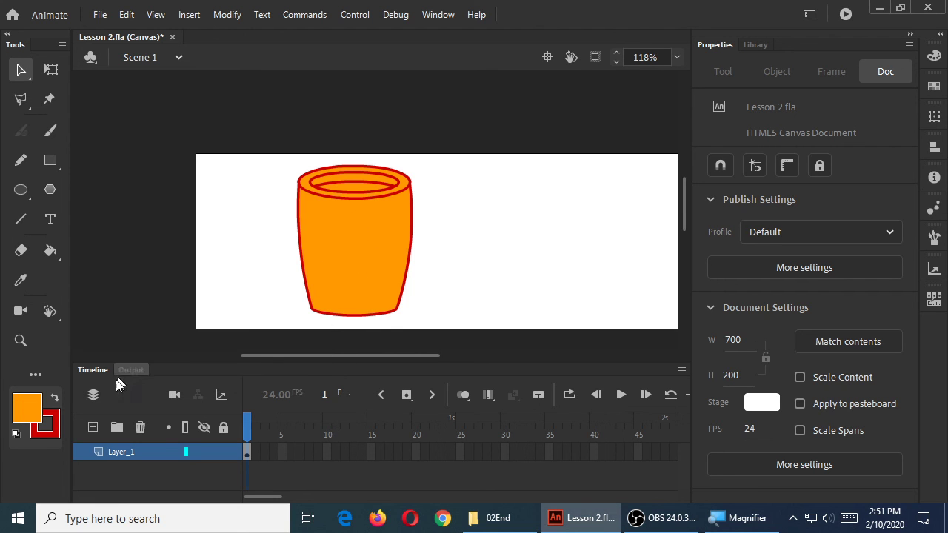
- Sample the mug outline's red as the stroke color and draw an oval about 114 × 90 beside the mug
{"action": "left_click", "coordinate": [57, 433]}
{"action": "left_click", "coordinate": [57, 437]}
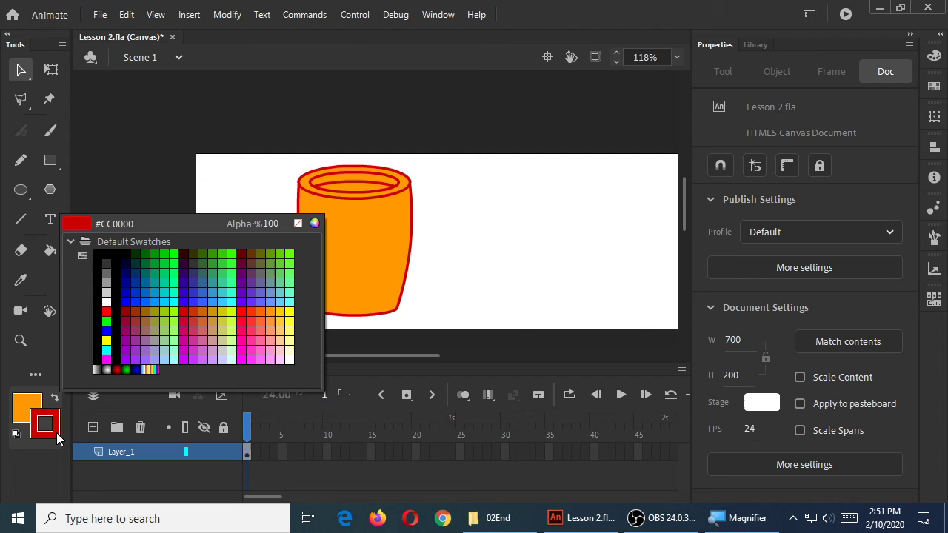
{"action": "left_click", "coordinate": [415, 181]}
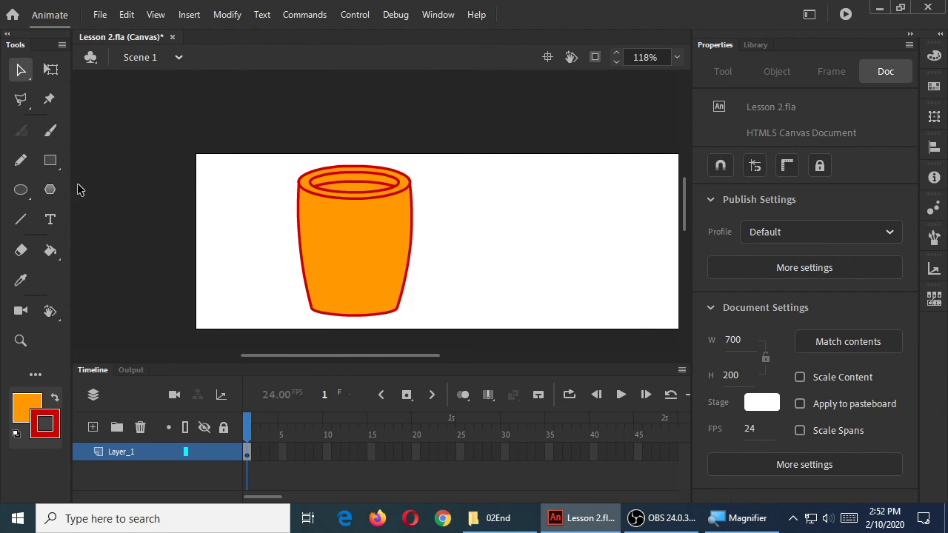
{"action": "left_click", "coordinate": [21, 189]}
{"action": "left_click_drag", "start_coordinate": [483, 212], "coordinate": [586, 294]}
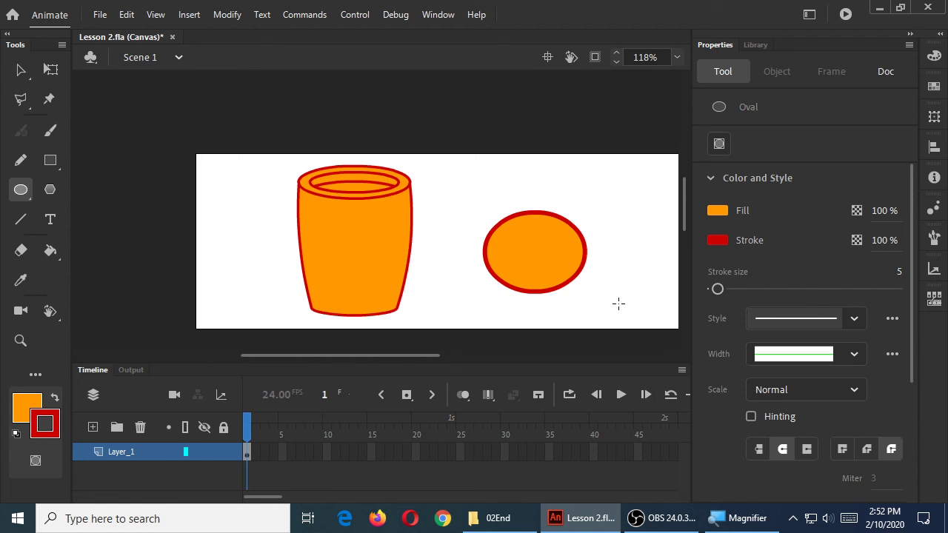
- Copy the new oval's outline and paste it in place
{"action": "left_click", "coordinate": [21, 69]}
{"action": "left_click", "coordinate": [558, 223]}
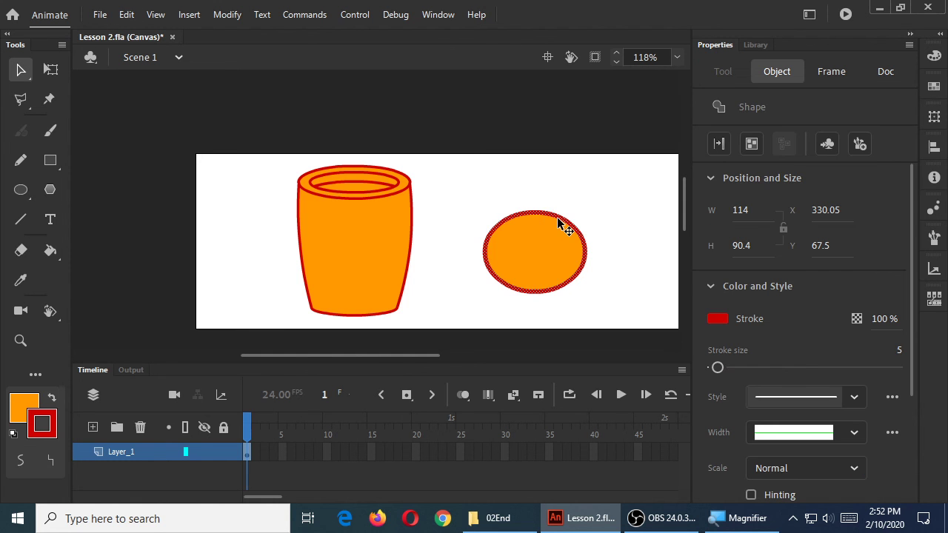
{"action": "left_click", "coordinate": [126, 14]}
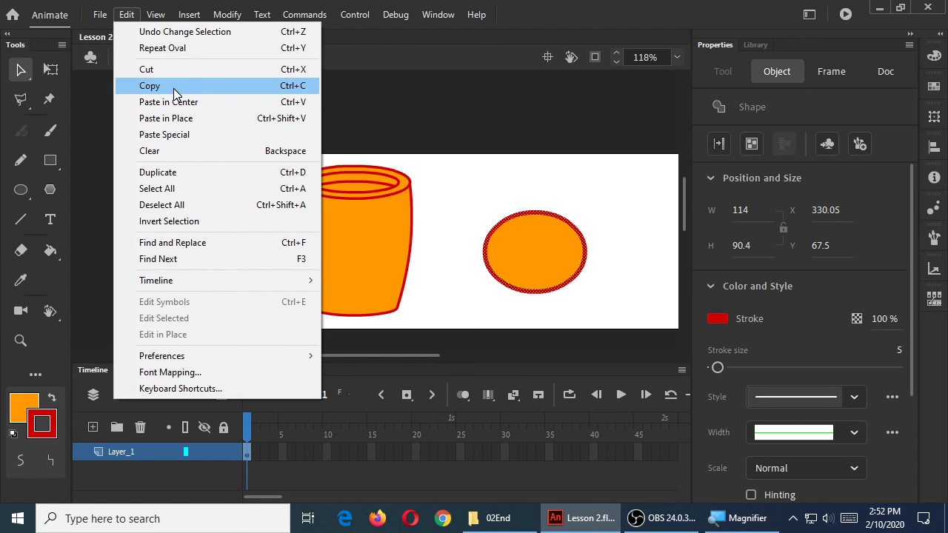
{"action": "left_click", "coordinate": [173, 87]}
{"action": "left_click", "coordinate": [127, 15]}
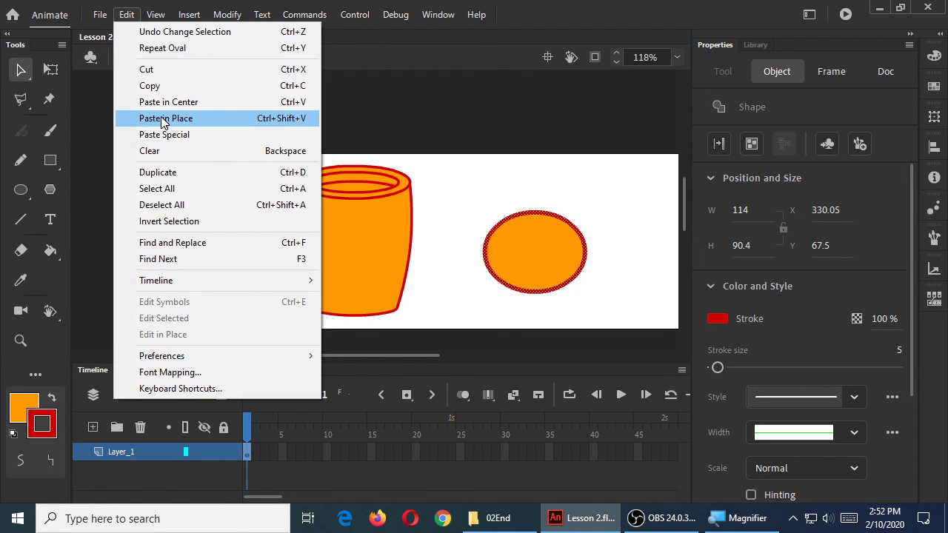
{"action": "left_click", "coordinate": [163, 118]}
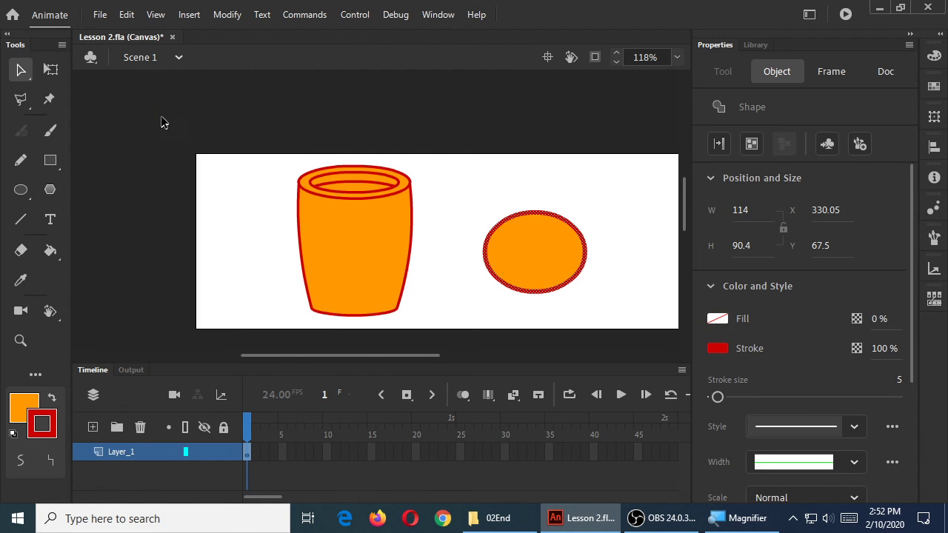
- Shrink the pasted outline about its center to about 78 × 63 and delete the fill inside it
{"action": "left_click", "coordinate": [51, 71]}
{"action": "left_click_drag", "start_coordinate": [588, 206], "coordinate": [571, 219]}
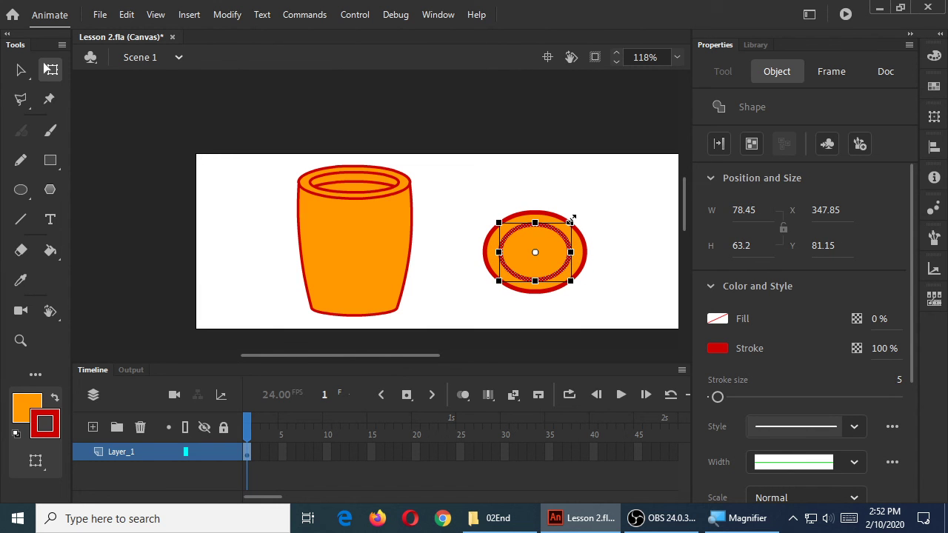
{"action": "left_click", "coordinate": [614, 205]}
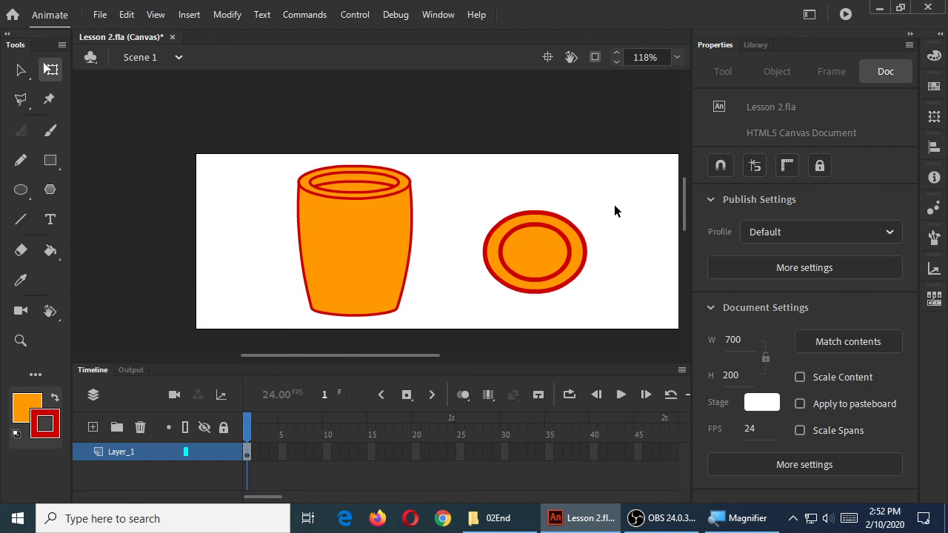
{"action": "left_click", "coordinate": [531, 243]}
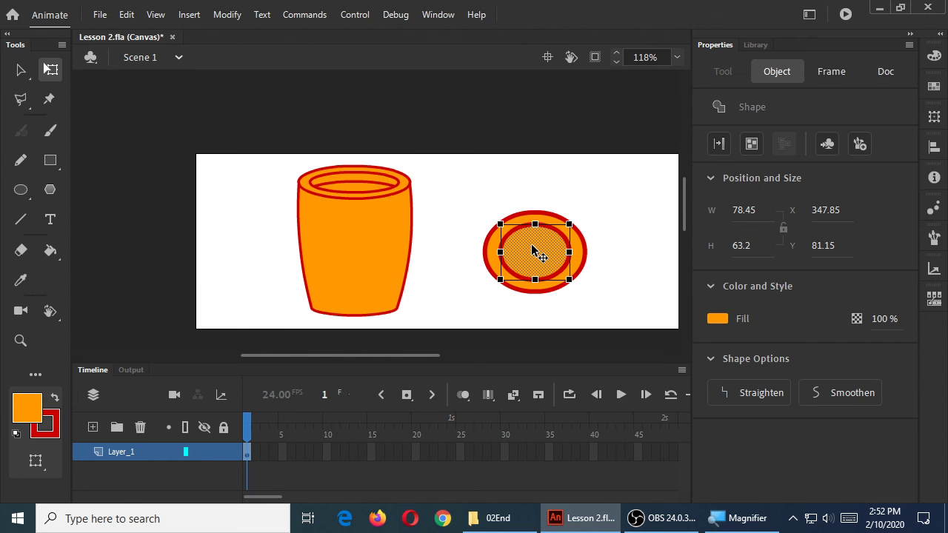
{"action": "key", "text": "Delete"}
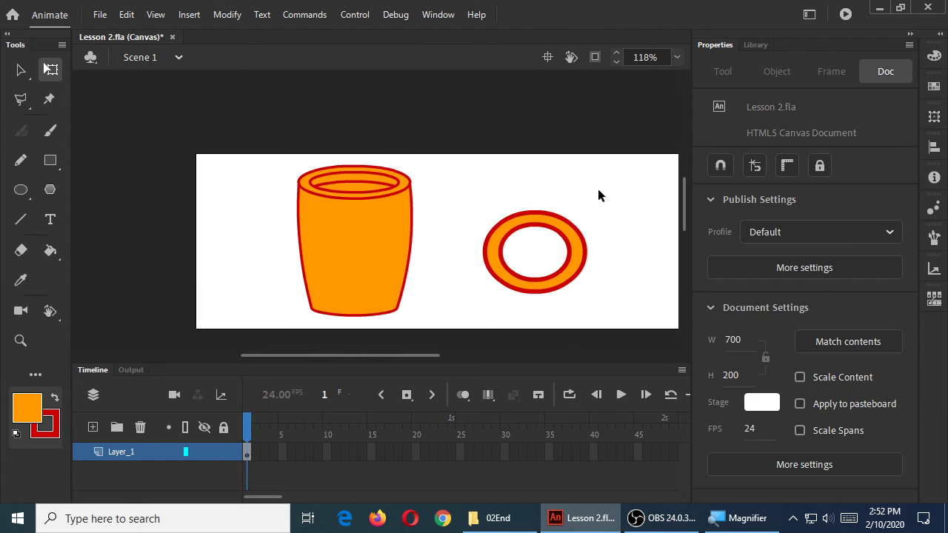
- Select the whole ring and move it over the left edge of the mug's body as a handle
{"action": "left_click", "coordinate": [22, 72]}
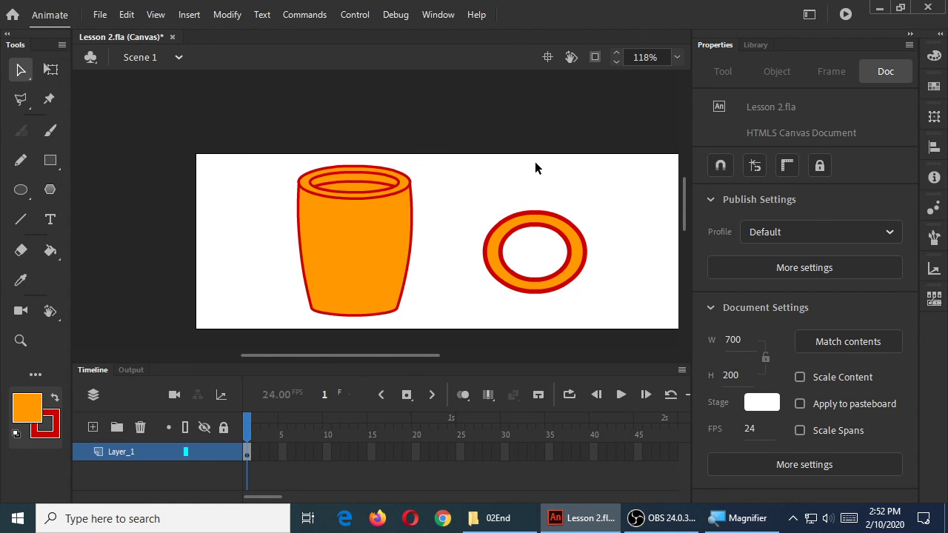
{"action": "mouse_move", "coordinate": [444, 191]}
{"action": "left_mouse_down"}
{"action": "mouse_move", "coordinate": [588, 351]}
{"action": "mouse_move", "coordinate": [624, 303]}
{"action": "left_mouse_up"}
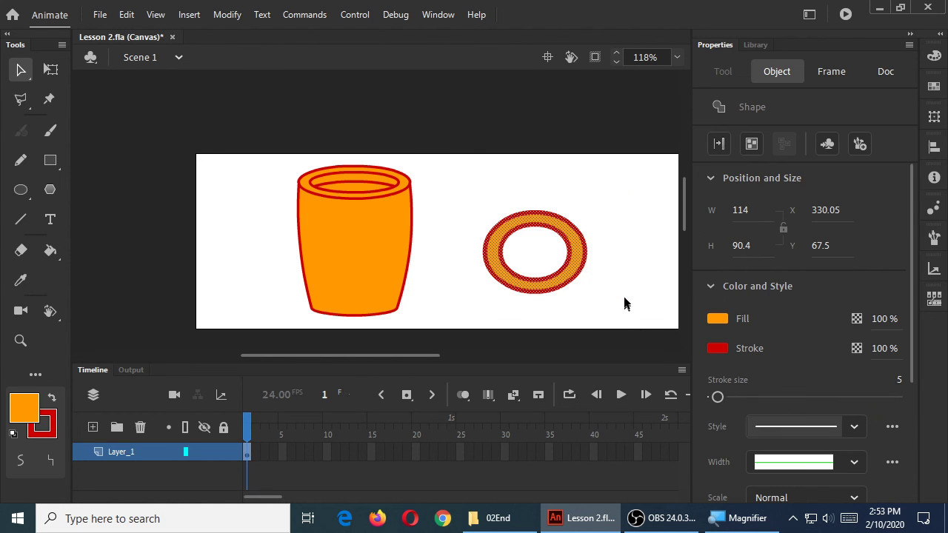
{"action": "left_click_drag", "start_coordinate": [589, 268], "coordinate": [353, 256]}
- Scale the handle ring about its center to about 94.5 × 74 and deselect it
{"action": "key", "text": "q"}
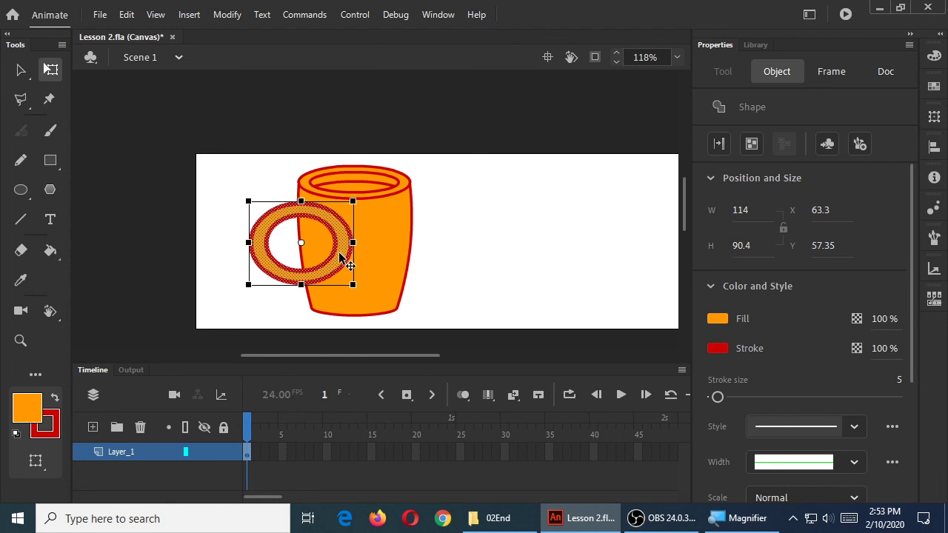
{"action": "left_click_drag", "start_coordinate": [355, 282], "coordinate": [343, 277]}
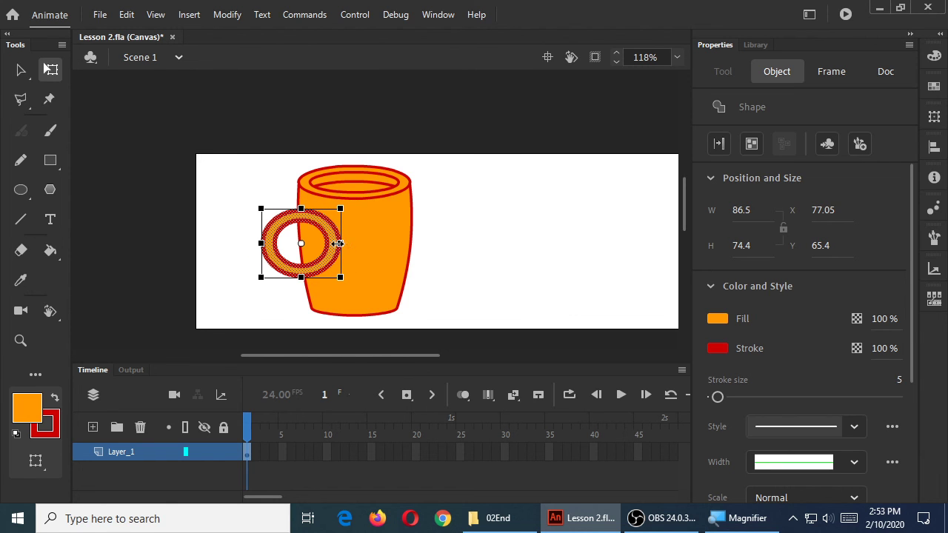
{"action": "left_click_drag", "start_coordinate": [340, 242], "coordinate": [345, 243]}
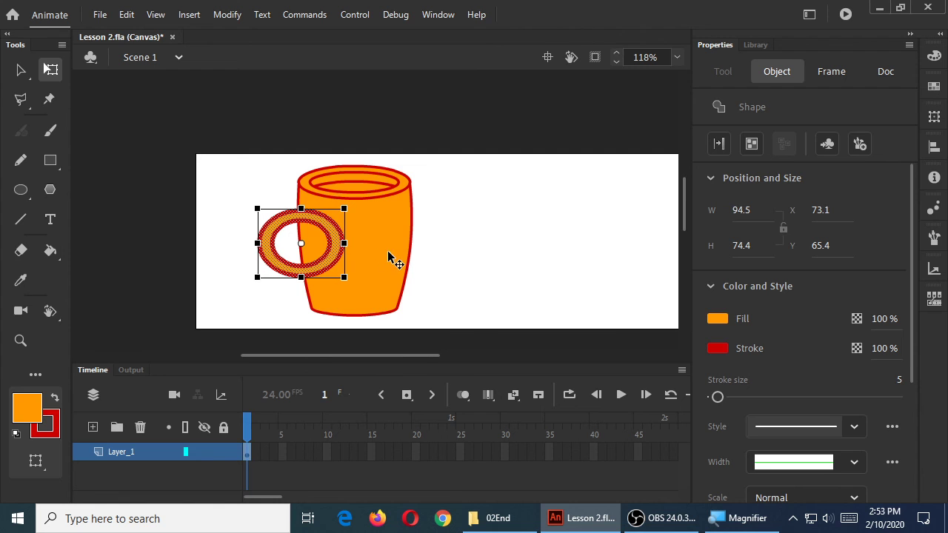
{"action": "left_click", "coordinate": [494, 268]}
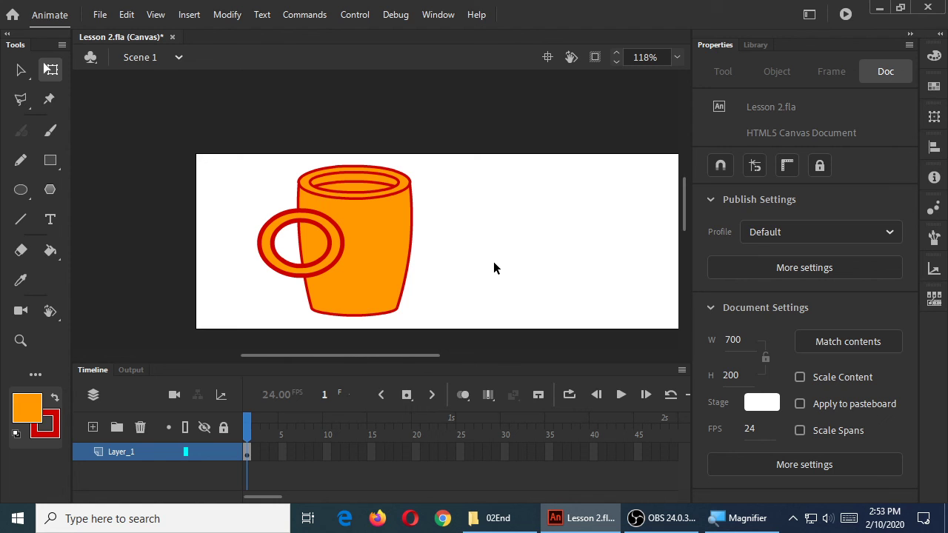
- Set the stroke size of the handle ring's outer and inner outlines to 3, and deselect them
{"action": "left_click", "coordinate": [340, 231]}
{"action": "key", "text": "v"}
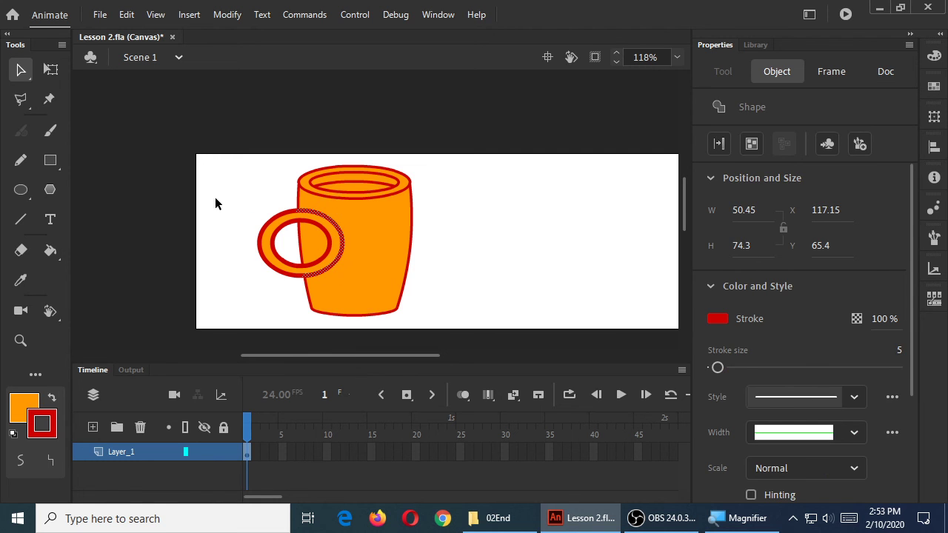
{"action": "left_click", "coordinate": [215, 197]}
{"action": "double_click", "coordinate": [294, 210]}
{"action": "left_click", "coordinate": [294, 220], "text": "shift"}
{"action": "left_click", "coordinate": [901, 352]}
{"action": "type", "text": "3"}
{"action": "key", "text": "Return"}
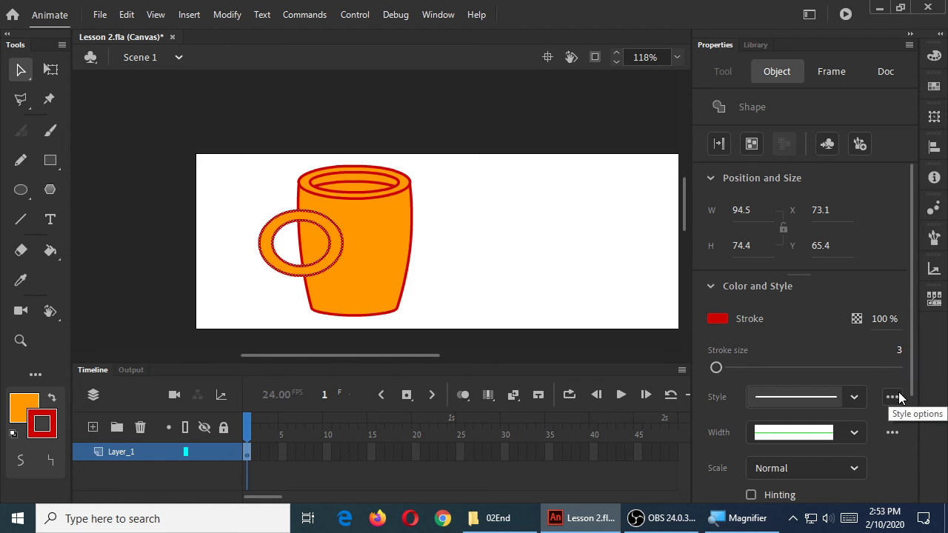
{"action": "left_click", "coordinate": [516, 215]}
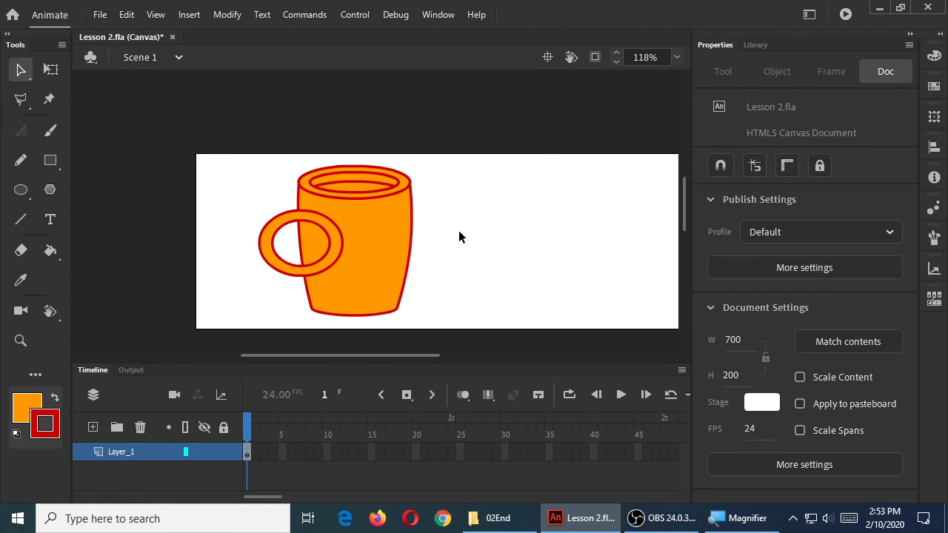
- Delete the parts of the ring's outer and inner outlines that overlap the mug's body
{"action": "left_click", "coordinate": [321, 214]}
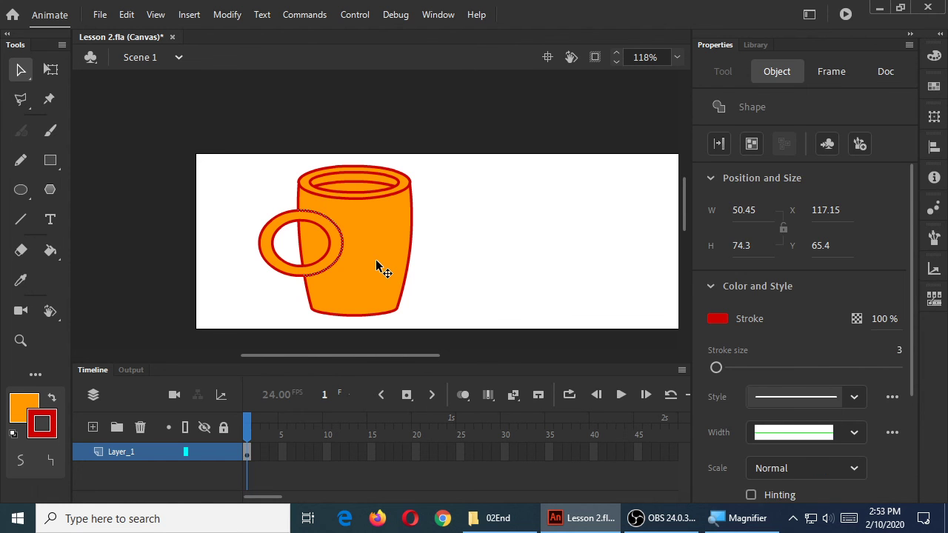
{"action": "key", "text": "Delete"}
{"action": "left_click", "coordinate": [328, 248]}
{"action": "key", "text": "Delete"}
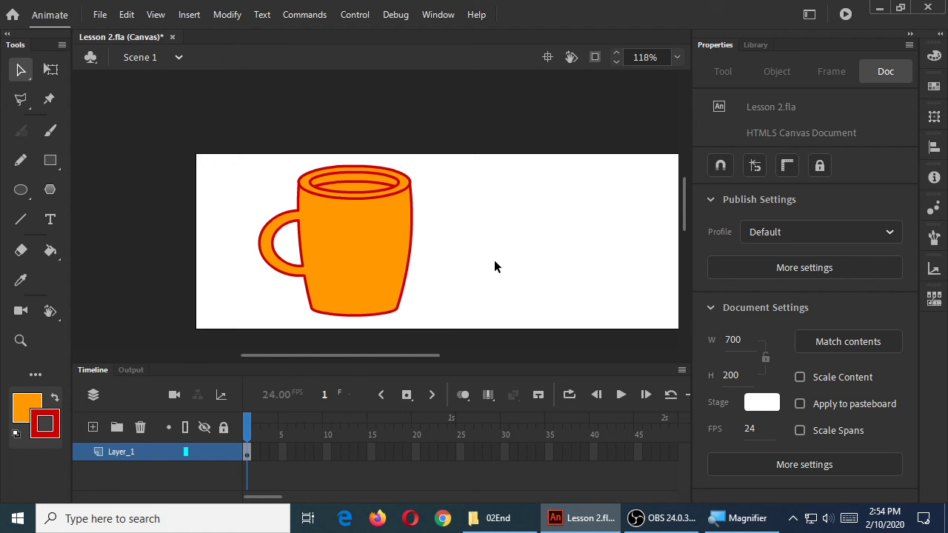
- Fill the coffee area inside the mug's inner rim with brown #993300 using the Paint Bucket tool
{"action": "left_click", "coordinate": [49, 253]}
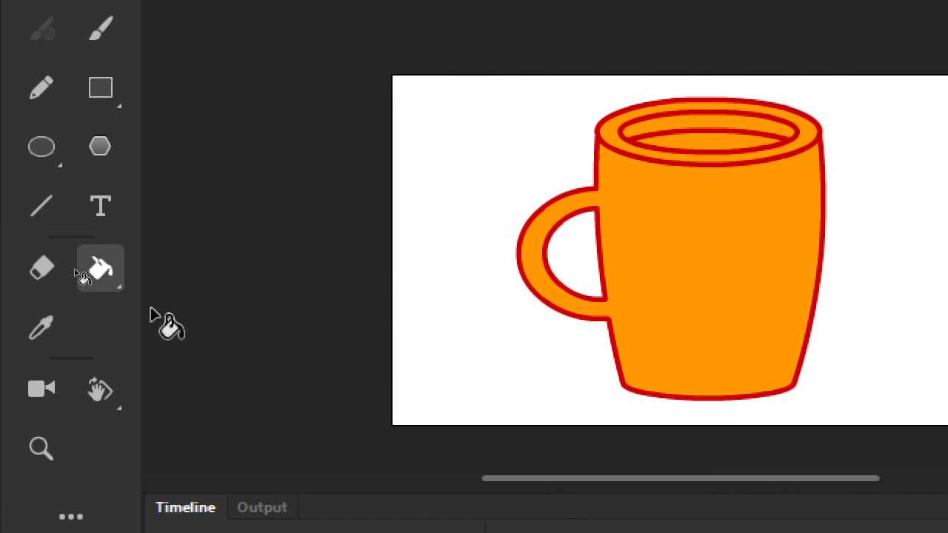
{"action": "left_click", "coordinate": [103, 270]}
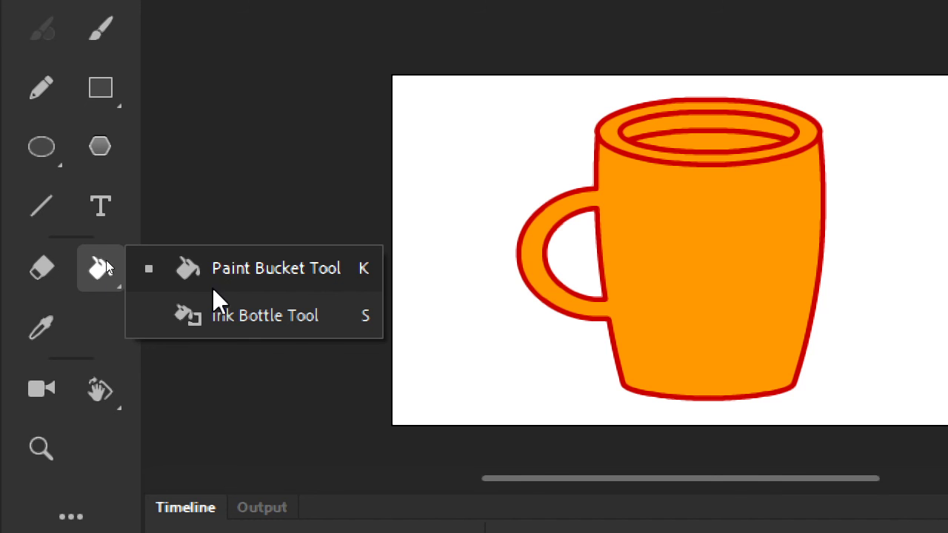
{"action": "left_click", "coordinate": [229, 272]}
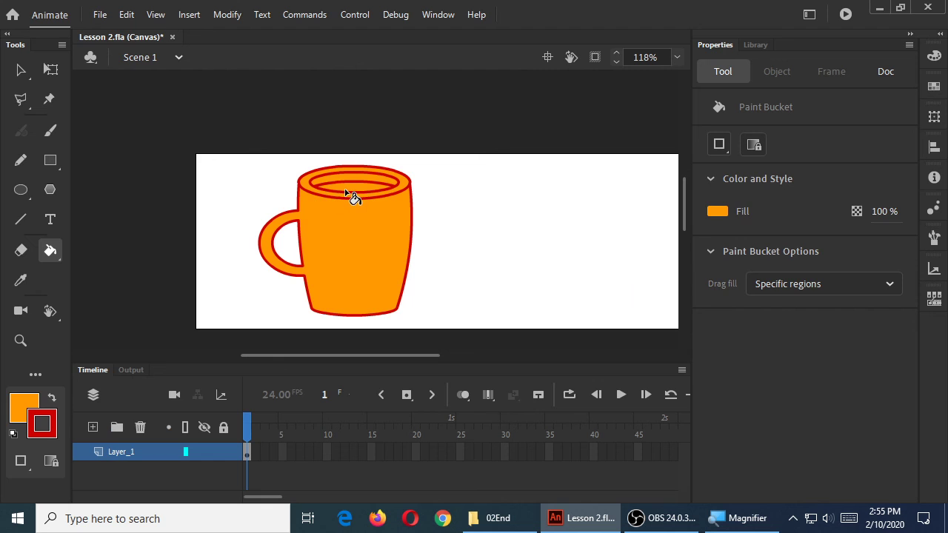
{"action": "left_click", "coordinate": [25, 411]}
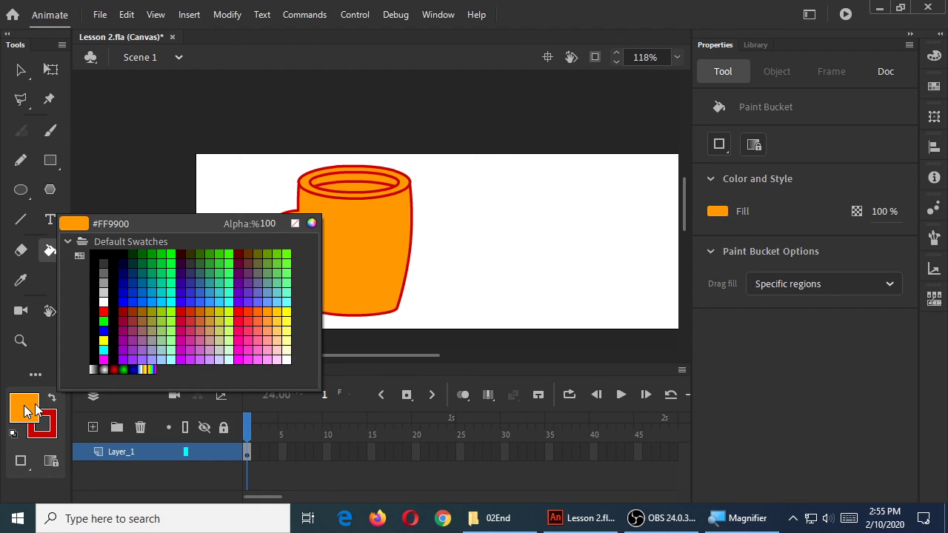
{"action": "left_click", "coordinate": [137, 308]}
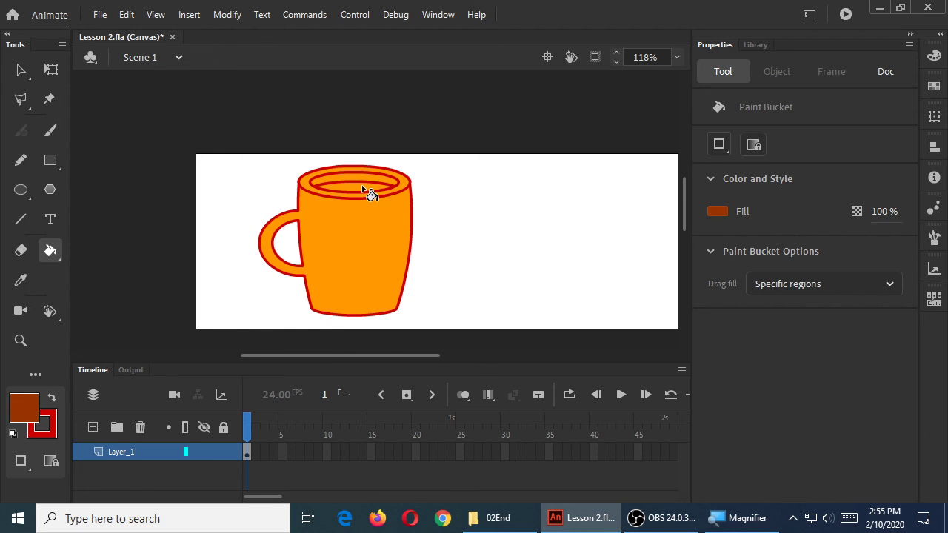
{"action": "left_click", "coordinate": [367, 190]}
- Examine the Paint Bucket's gap-closing options and fill color swatches
{"action": "left_click", "coordinate": [722, 148]}
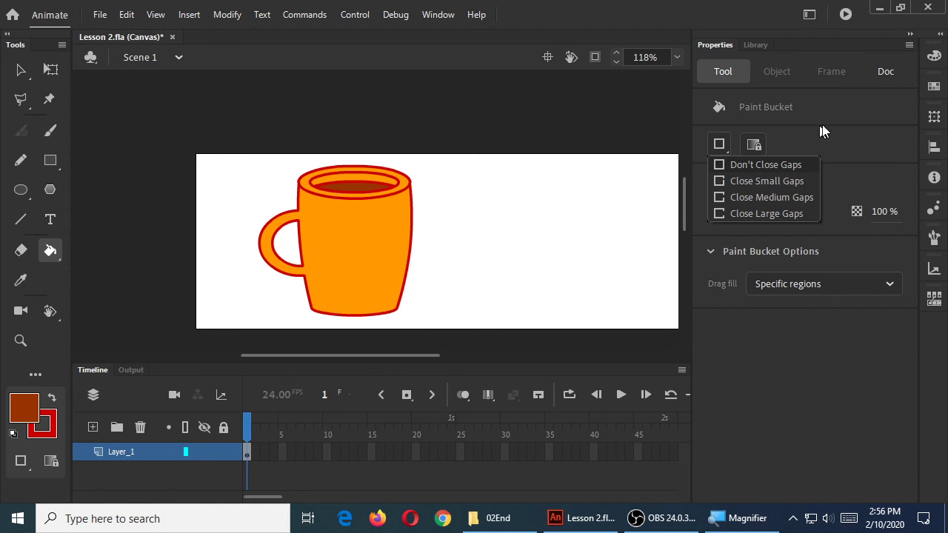
{"action": "left_click", "coordinate": [886, 139]}
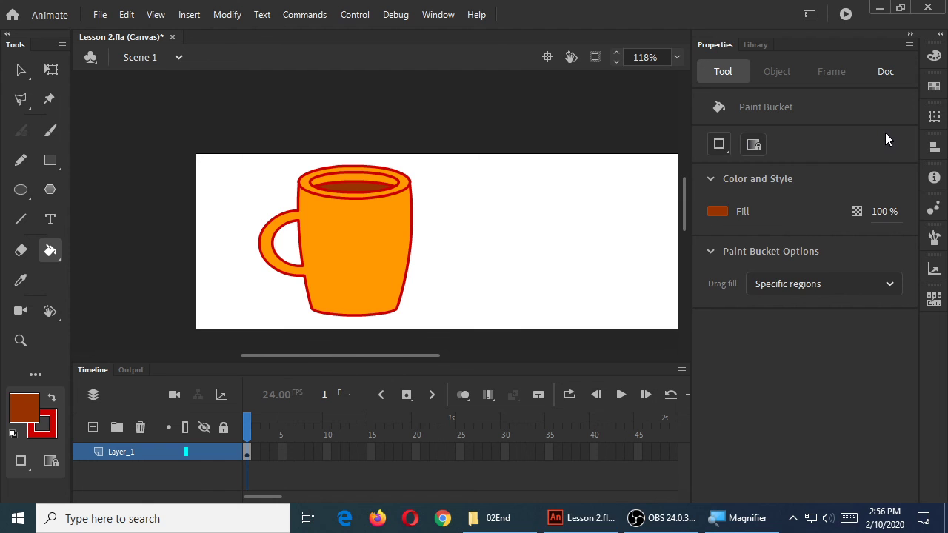
{"action": "left_click", "coordinate": [719, 212]}
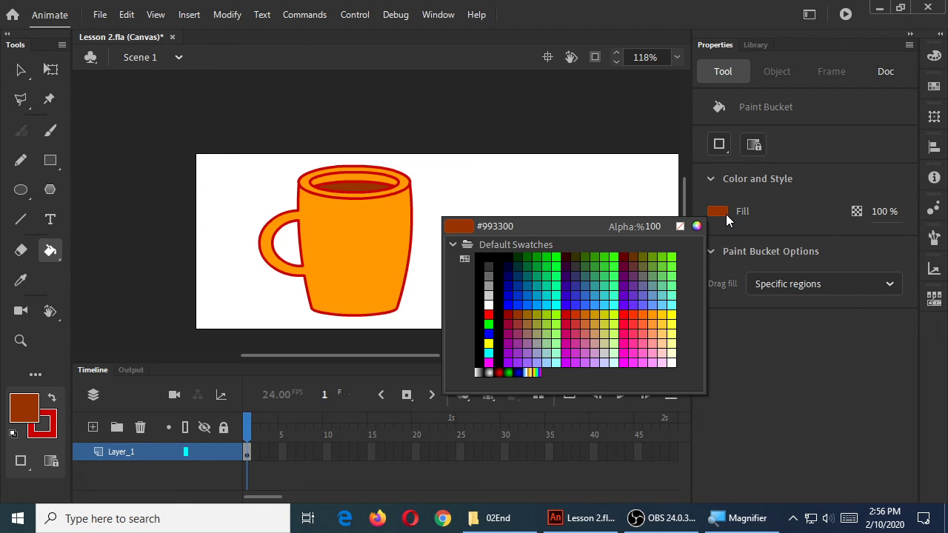
{"action": "left_click", "coordinate": [726, 214]}
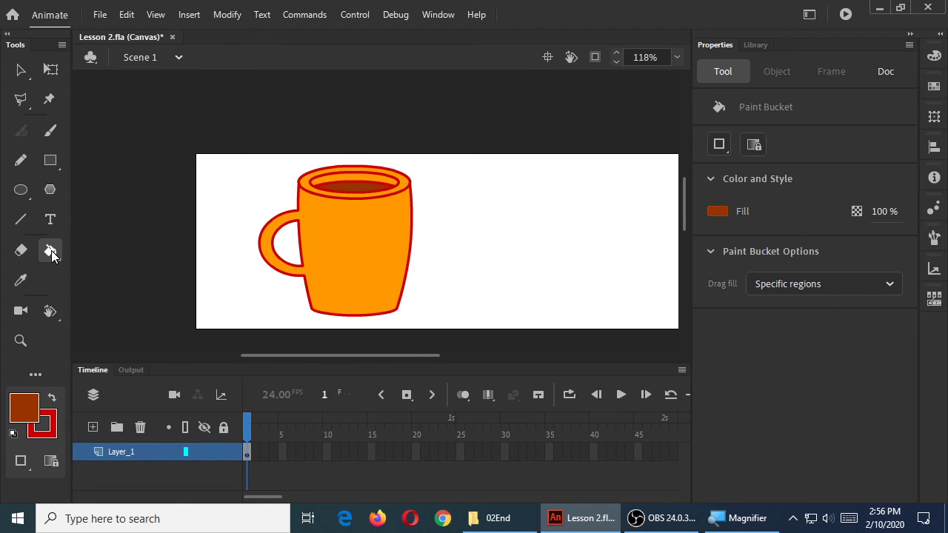
{"action": "left_click", "coordinate": [718, 213]}
{"action": "left_click", "coordinate": [718, 213]}
{"action": "left_click", "coordinate": [718, 212]}
{"action": "left_click", "coordinate": [718, 212]}
{"action": "left_click", "coordinate": [718, 212]}
{"action": "left_click", "coordinate": [718, 213]}
- Try filling the mug's body and handle with the red radial gradient, and undo the fill
{"action": "left_click", "coordinate": [717, 212]}
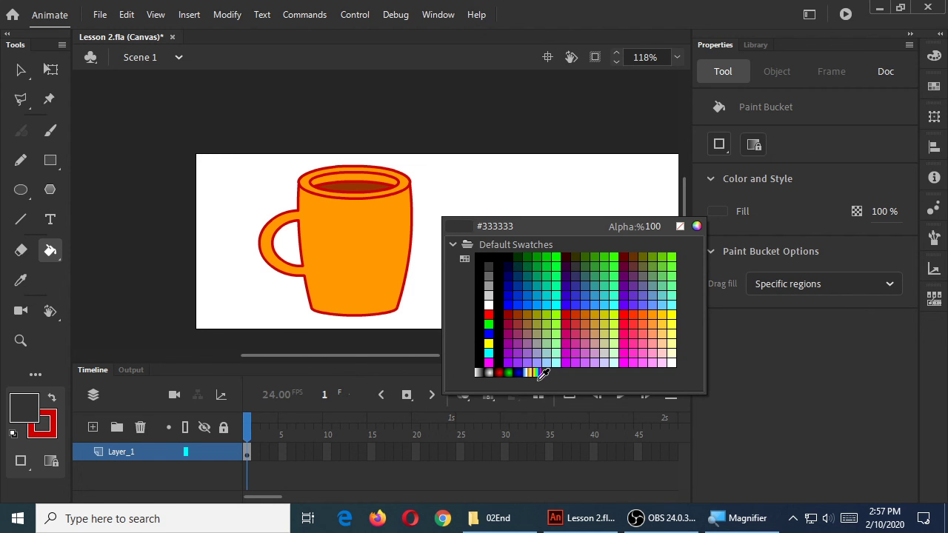
{"action": "left_click", "coordinate": [502, 371]}
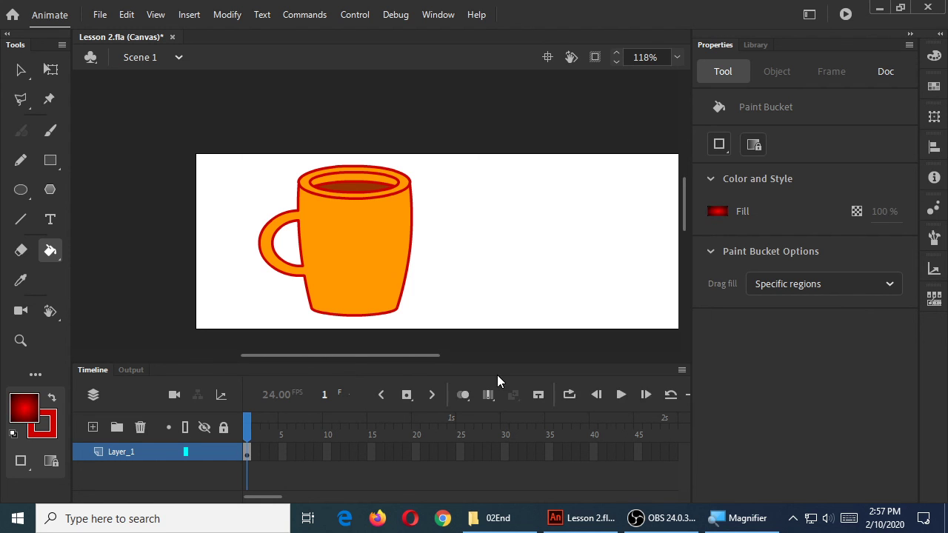
{"action": "left_click", "coordinate": [341, 239]}
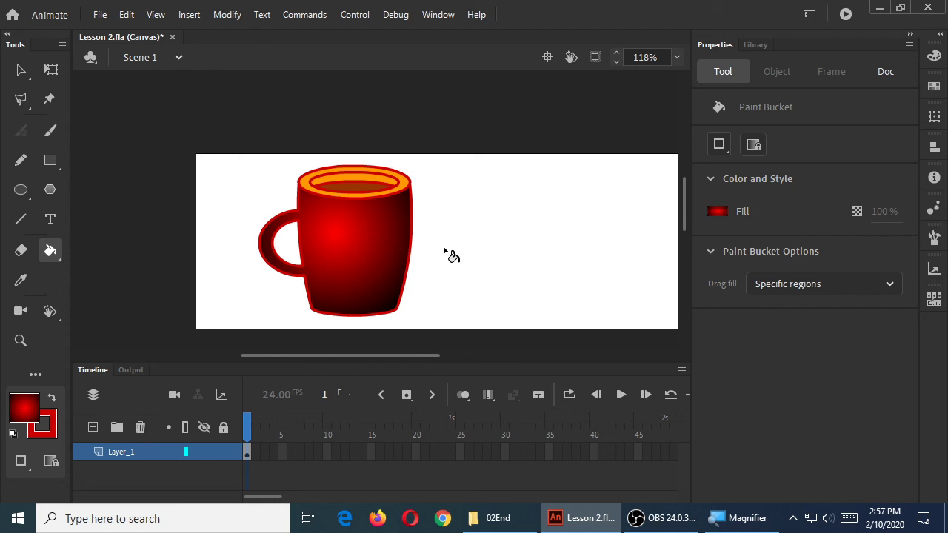
{"action": "key", "text": "ctrl+z"}
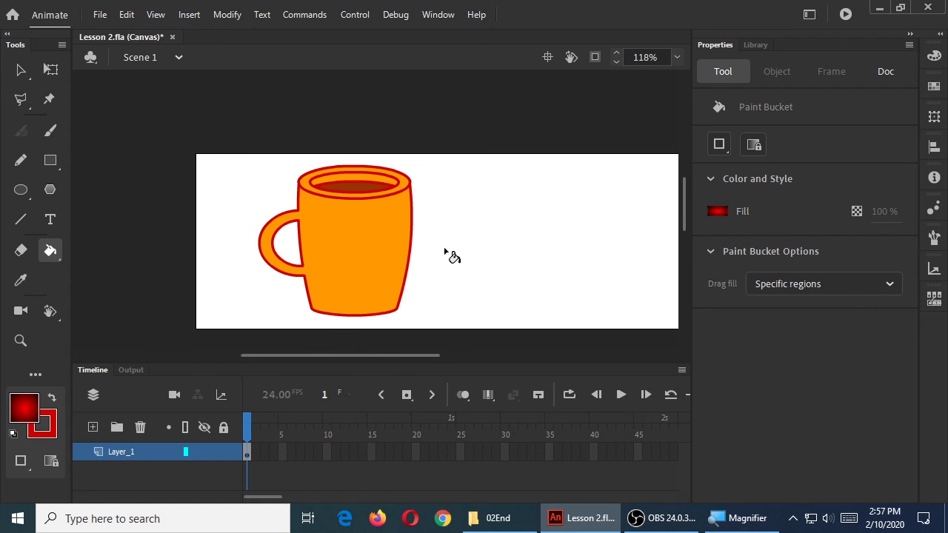
- Try filling the mug's body and handle with the blue, white and gold linear gradient, and undo the fill
{"action": "left_click", "coordinate": [723, 213]}
{"action": "left_click", "coordinate": [530, 367]}
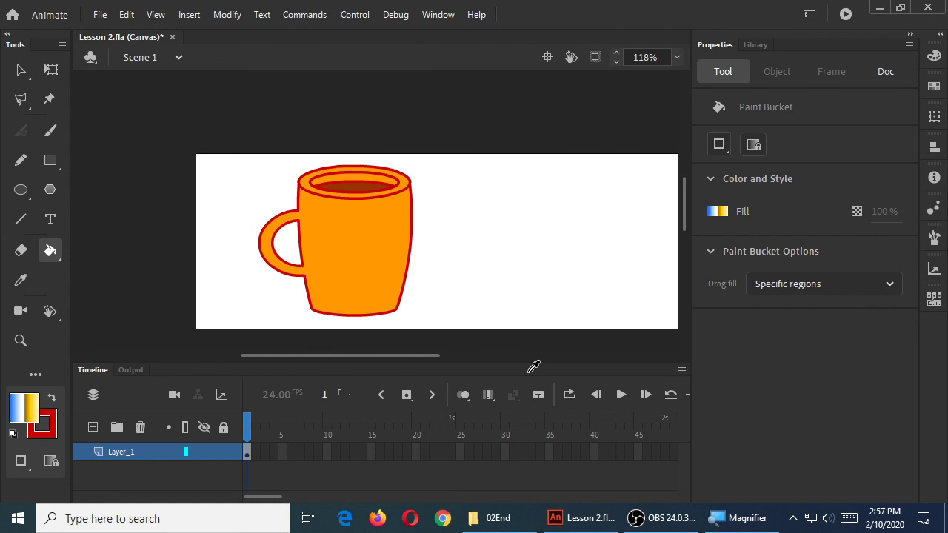
{"action": "left_click", "coordinate": [373, 270]}
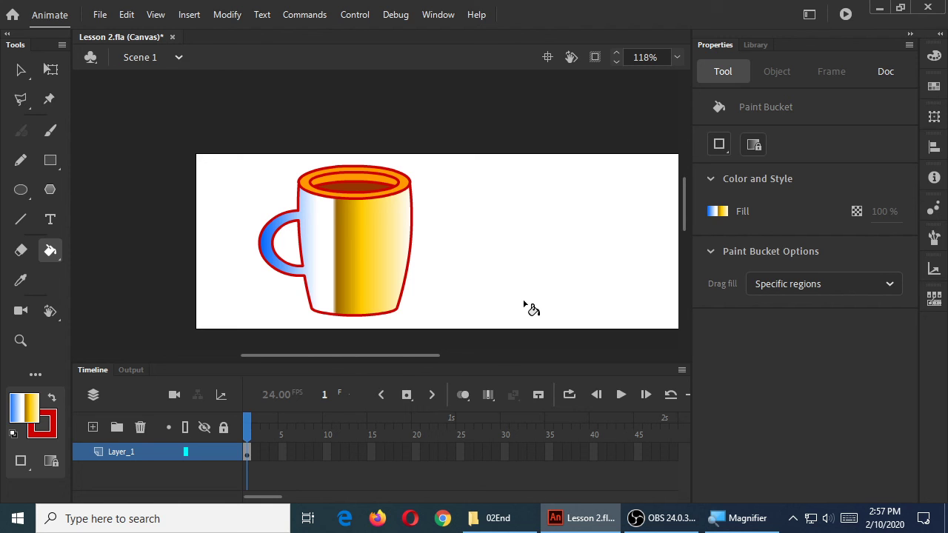
{"action": "key", "text": "ctrl+z"}
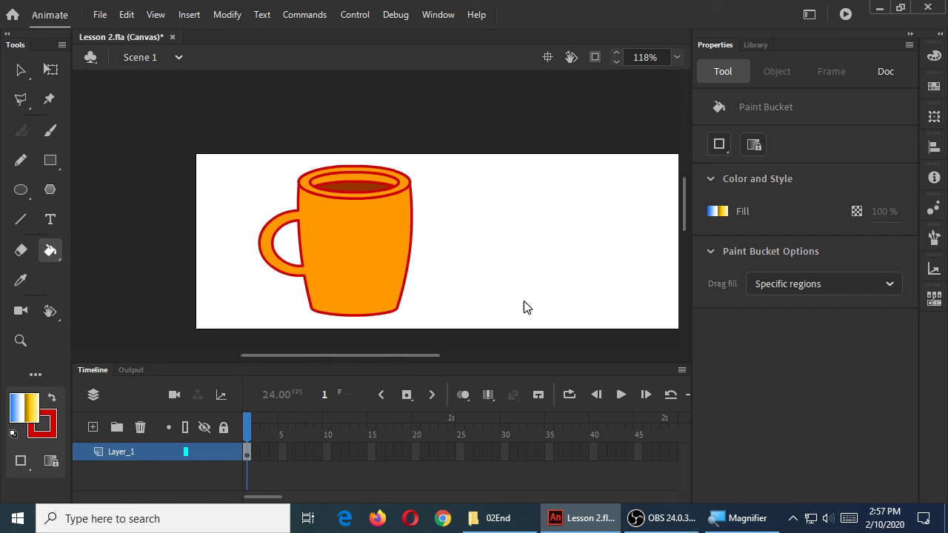
- Choose a solid blue fill color for the Paint Bucket and open the Color panel
{"action": "left_click", "coordinate": [720, 213]}
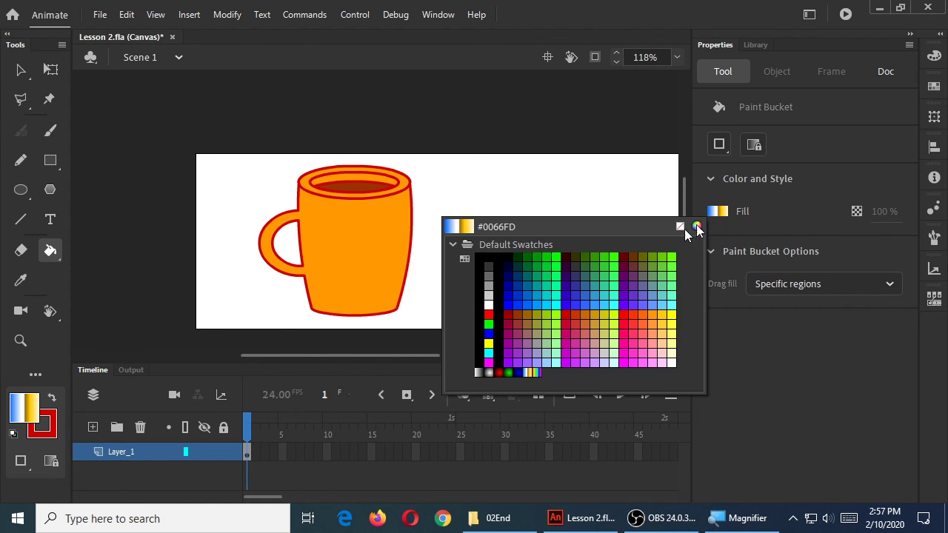
{"action": "left_click", "coordinate": [517, 299]}
{"action": "left_click", "coordinate": [443, 16]}
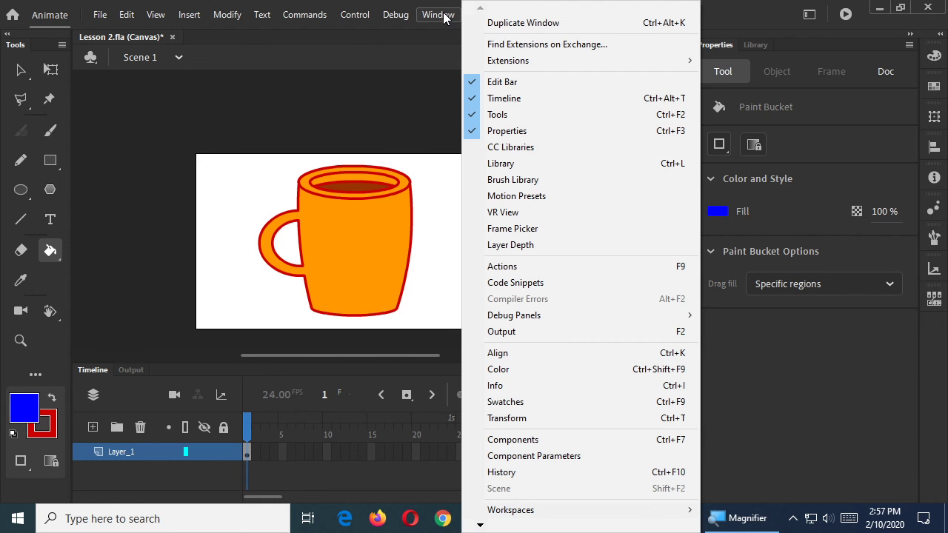
{"action": "left_click", "coordinate": [536, 369]}
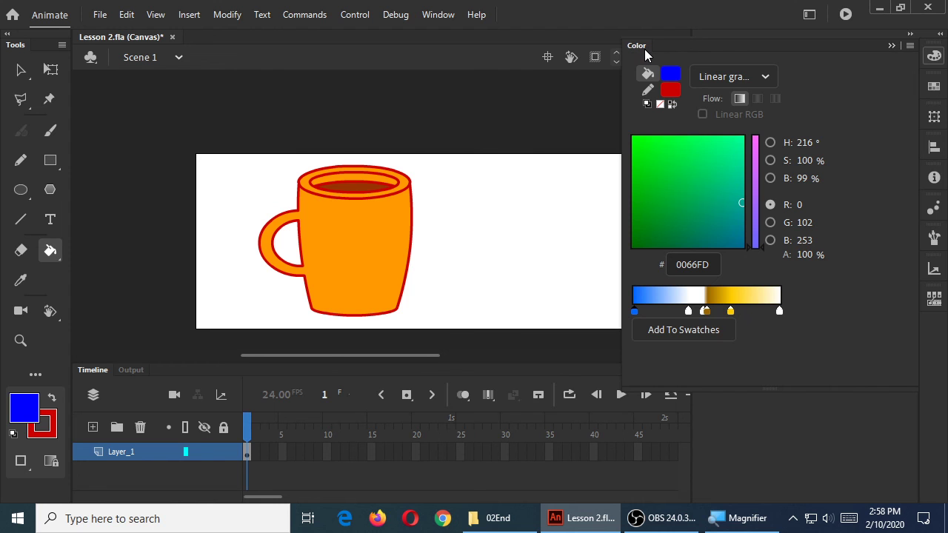
{"action": "left_click", "coordinate": [934, 57]}
{"action": "left_click", "coordinate": [934, 57]}
{"action": "left_click", "coordinate": [934, 57]}
{"action": "left_click", "coordinate": [935, 57]}
{"action": "left_click", "coordinate": [934, 57]}
{"action": "left_click", "coordinate": [935, 57]}
{"action": "left_click", "coordinate": [935, 57]}
{"action": "left_click", "coordinate": [934, 57]}
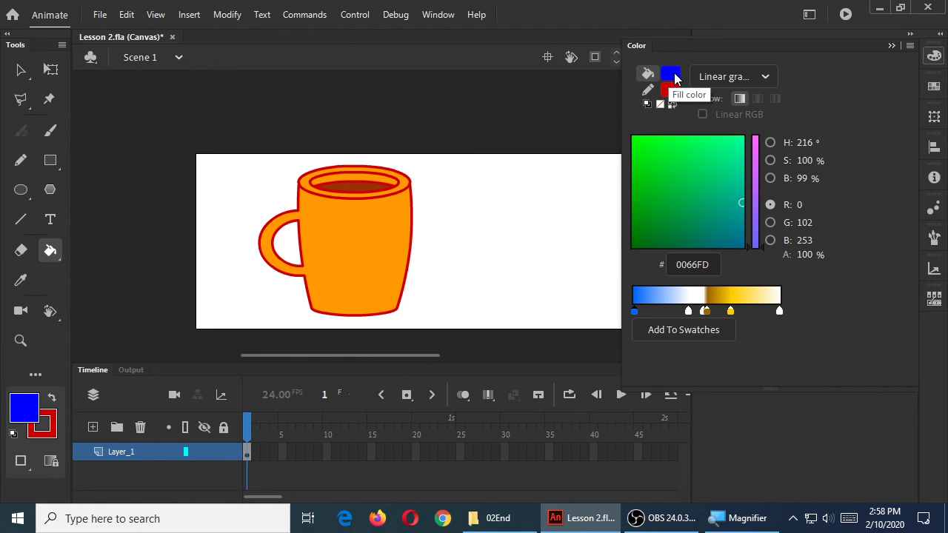
- Try the solid color and radial gradient fill types, and set the fill to a black-to-white linear gradient
{"action": "left_click", "coordinate": [720, 77]}
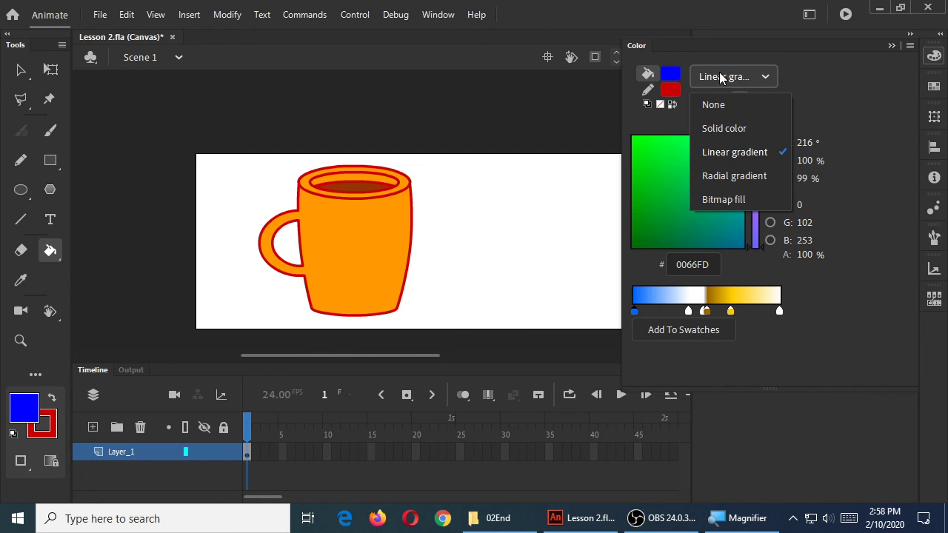
{"action": "left_click", "coordinate": [720, 77]}
{"action": "left_click", "coordinate": [720, 78]}
{"action": "left_click", "coordinate": [724, 127]}
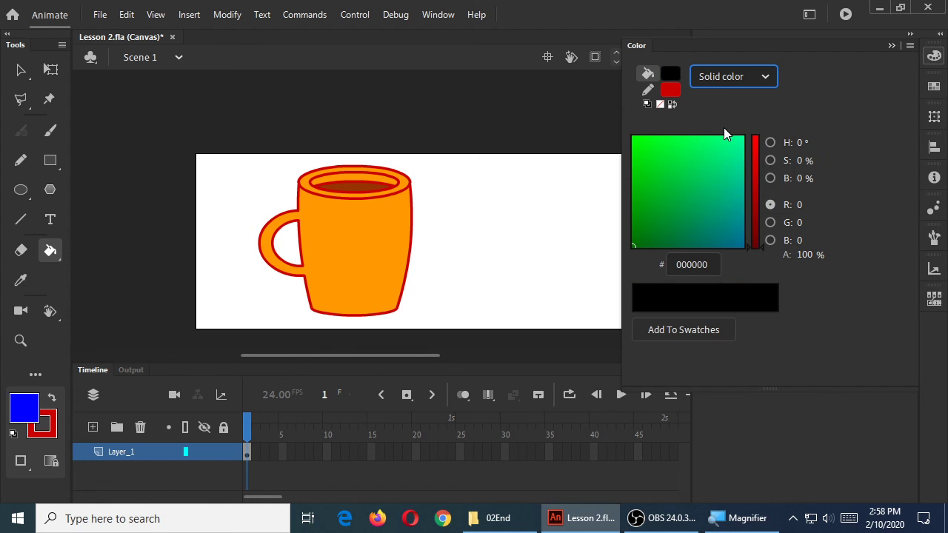
{"action": "left_click", "coordinate": [730, 77]}
{"action": "left_click", "coordinate": [733, 132]}
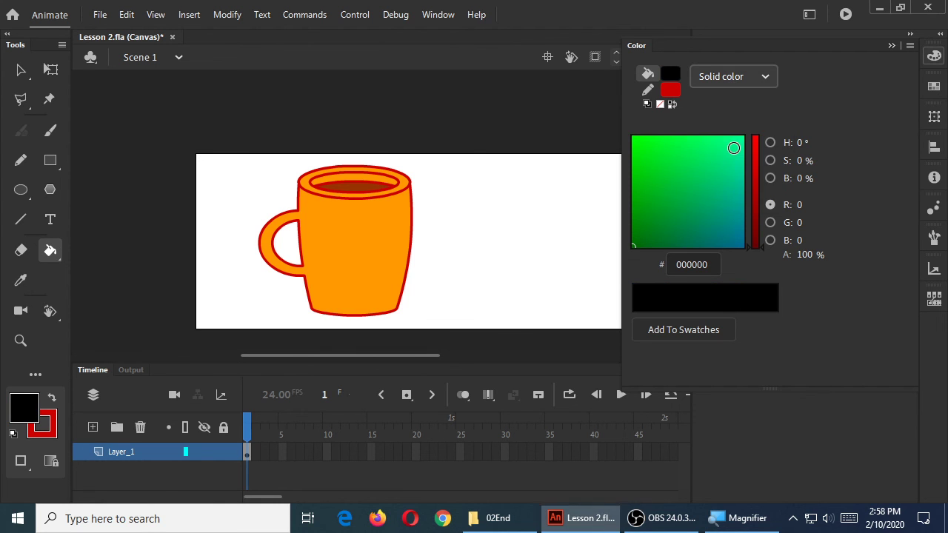
{"action": "left_click", "coordinate": [736, 80]}
{"action": "left_click", "coordinate": [723, 173]}
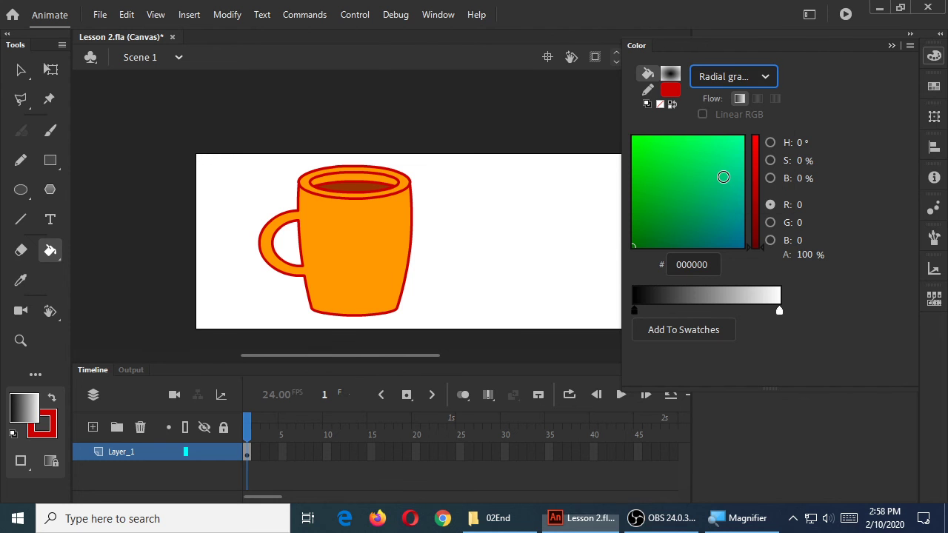
{"action": "left_click", "coordinate": [739, 80]}
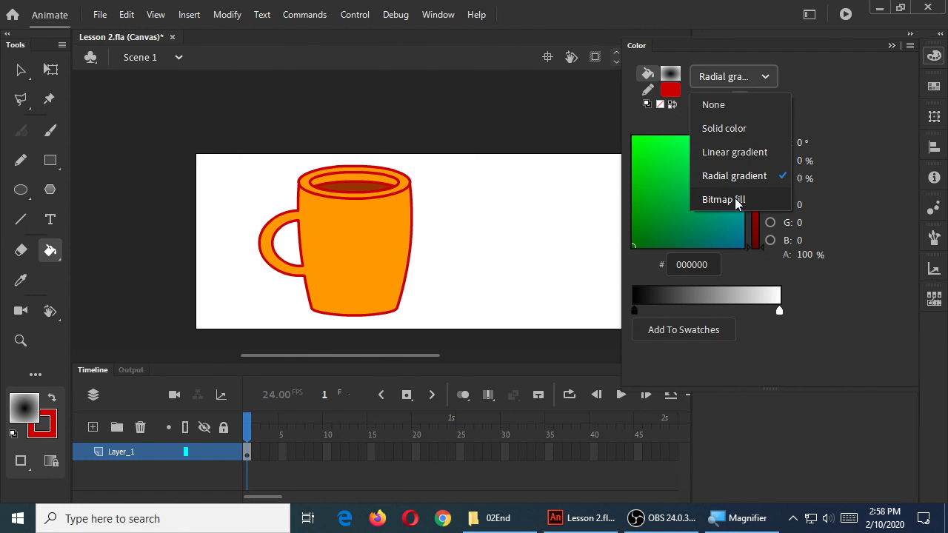
{"action": "left_click", "coordinate": [742, 152]}
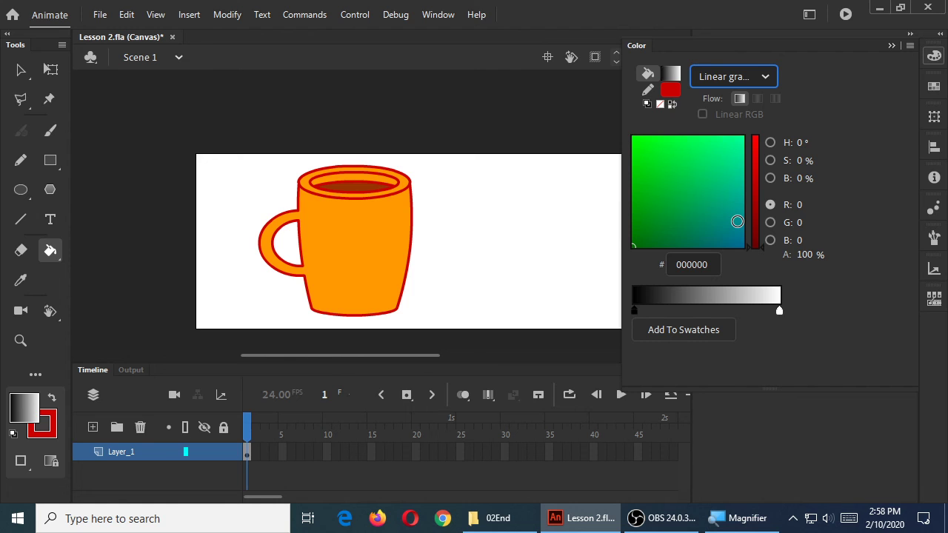
- Set the linear gradient's start stop to teal #00C59E and its end stop to pink #FF4FCC
{"action": "left_click", "coordinate": [635, 311]}
{"action": "left_click_drag", "start_coordinate": [669, 216], "coordinate": [702, 161]}
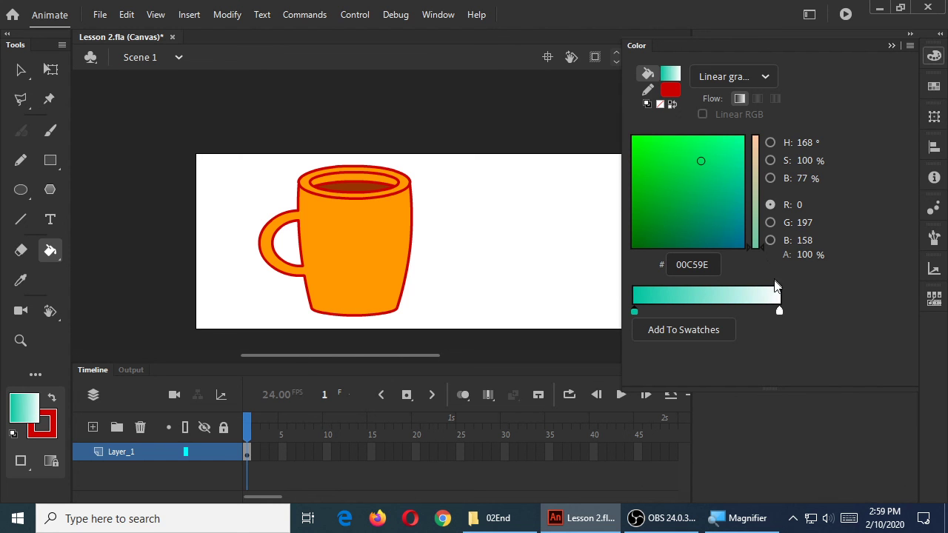
{"action": "left_click", "coordinate": [778, 311]}
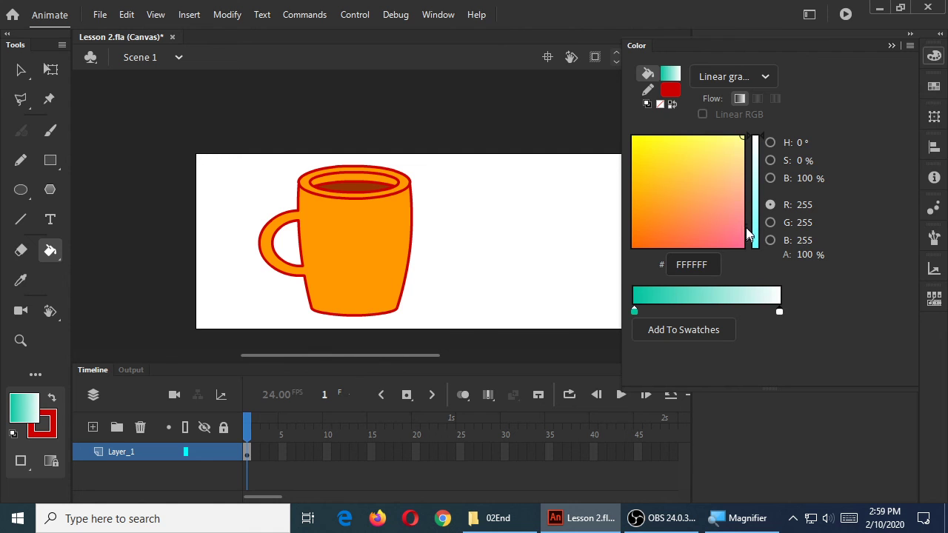
{"action": "left_click", "coordinate": [725, 198]}
{"action": "left_click_drag", "start_coordinate": [725, 199], "coordinate": [721, 215]}
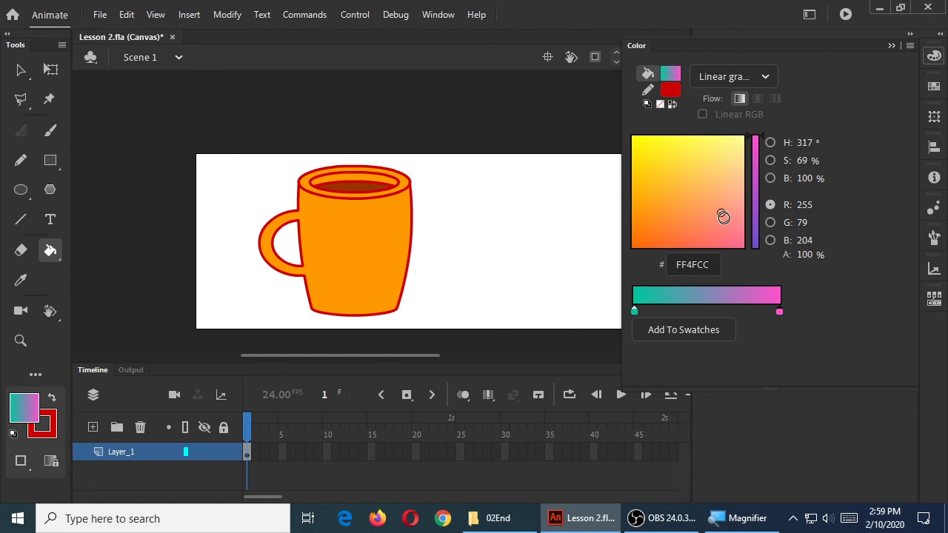
- Add a color stop between the gradient's teal and pink stops and set it to dark maroon #371921
{"action": "left_click", "coordinate": [685, 311]}
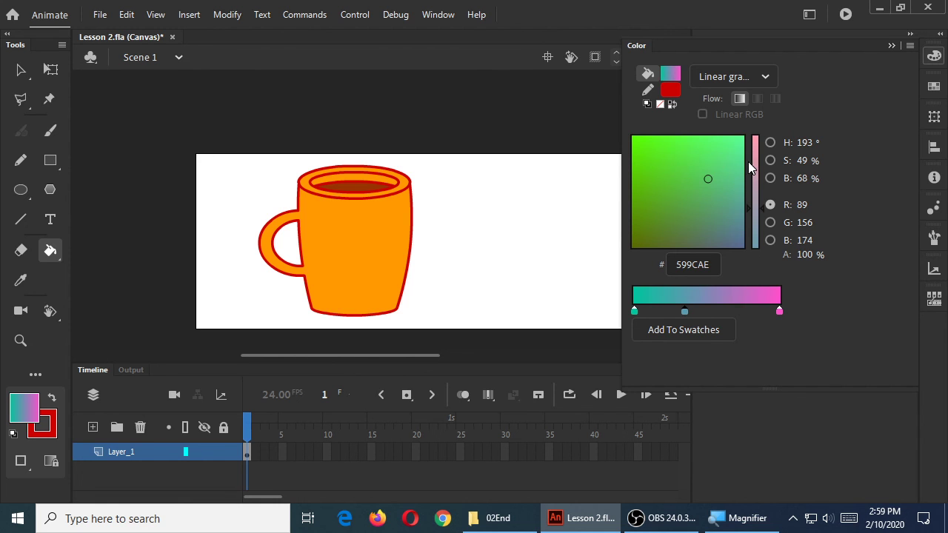
{"action": "left_click", "coordinate": [730, 145]}
{"action": "left_click", "coordinate": [685, 148]}
{"action": "left_click", "coordinate": [660, 148]}
{"action": "left_click", "coordinate": [646, 236]}
{"action": "left_click_drag", "start_coordinate": [763, 206], "coordinate": [763, 223]}
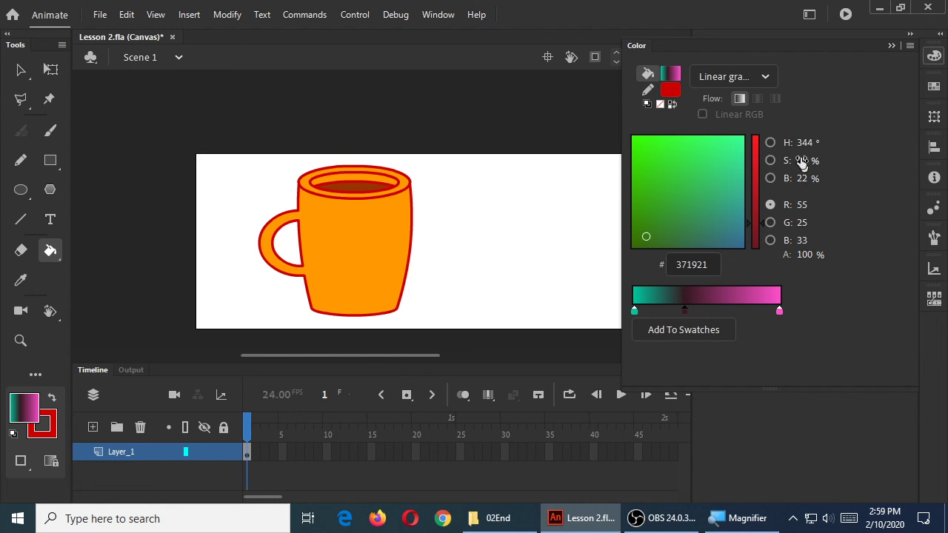
- Try the solid color and radial gradient fill types, and return the fill to the linear gradient
{"action": "left_click", "coordinate": [747, 80]}
{"action": "left_click", "coordinate": [738, 126]}
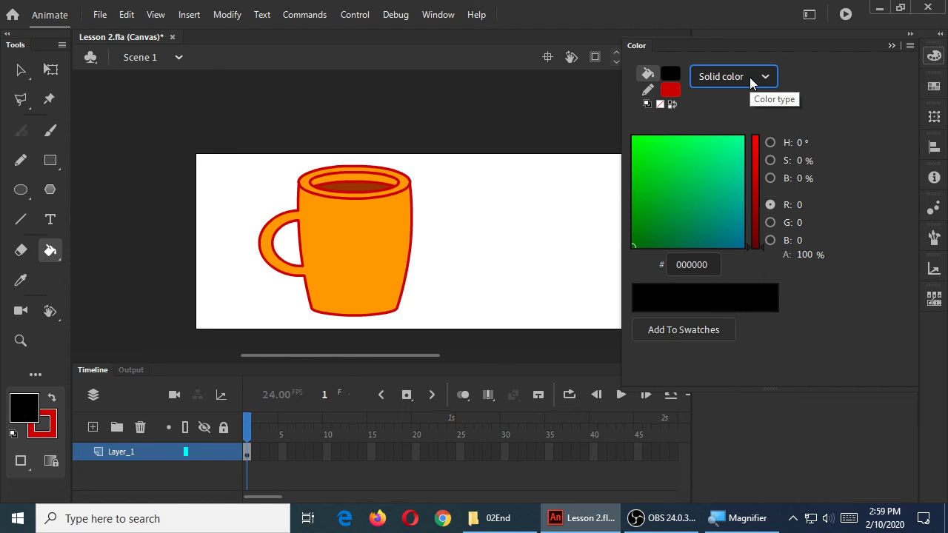
{"action": "left_click", "coordinate": [751, 82]}
{"action": "left_click", "coordinate": [737, 153]}
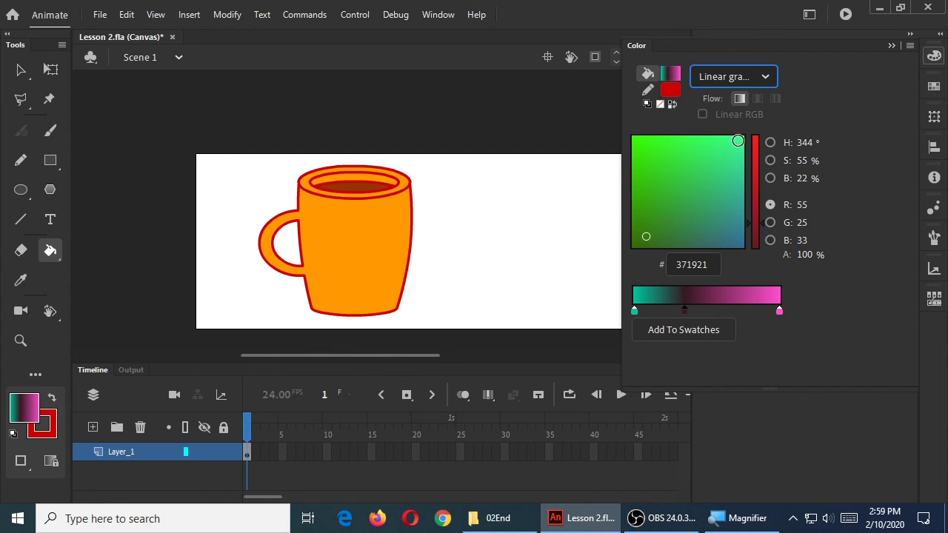
{"action": "left_click", "coordinate": [765, 80]}
{"action": "left_click", "coordinate": [738, 174]}
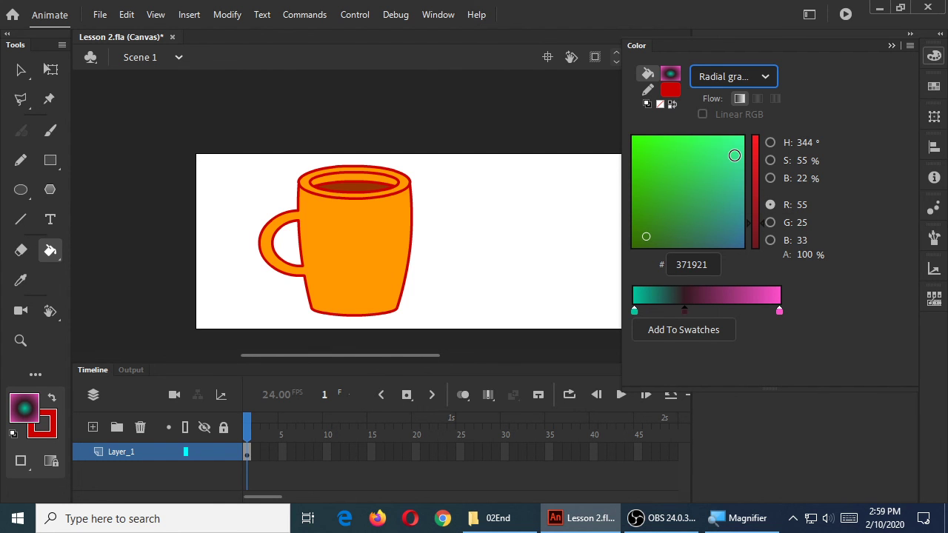
{"action": "left_click", "coordinate": [743, 76]}
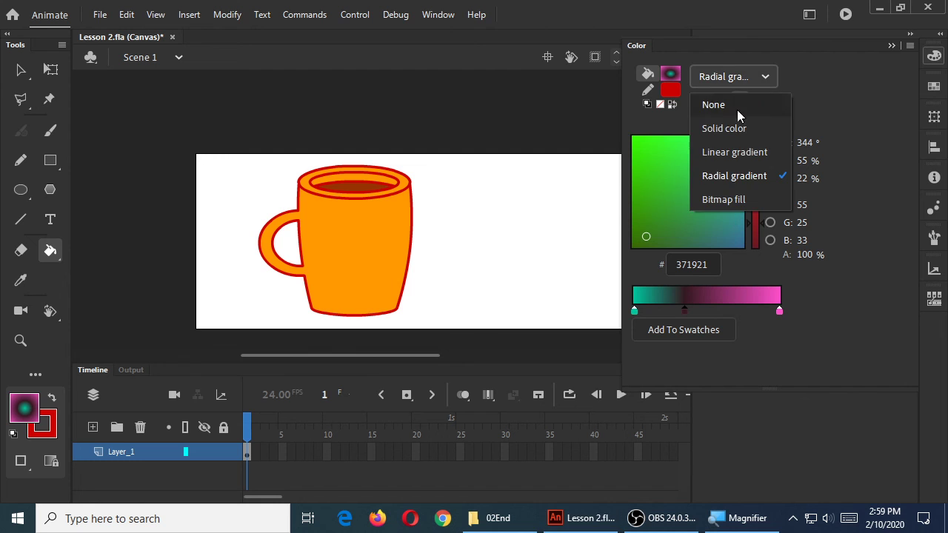
{"action": "left_click", "coordinate": [731, 154]}
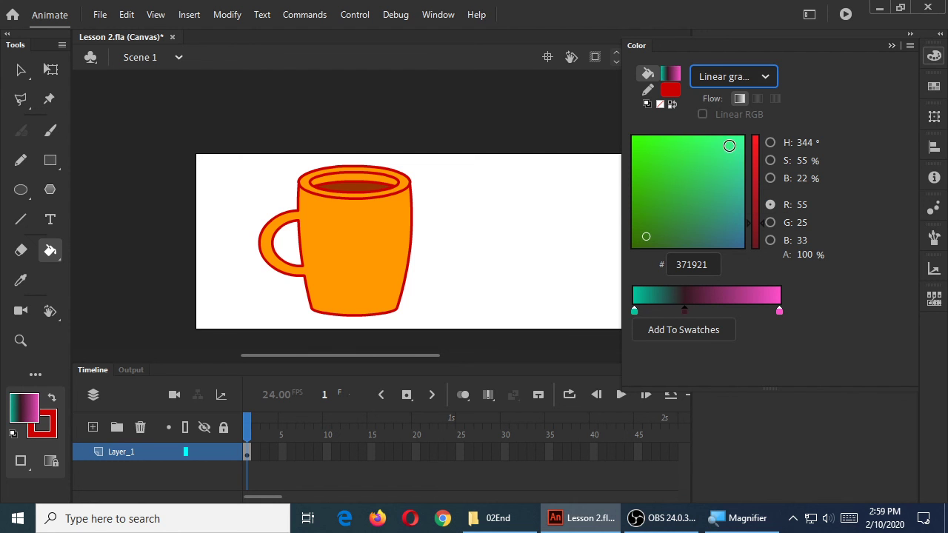
- Try filling the mug's body and handle with the teal, maroon and pink gradient at varying positions, and undo the fill
{"action": "left_click", "coordinate": [317, 228]}
{"action": "left_click", "coordinate": [350, 253]}
{"action": "left_click", "coordinate": [390, 237]}
{"action": "left_click", "coordinate": [370, 264]}
{"action": "left_click", "coordinate": [367, 263]}
{"action": "left_click", "coordinate": [349, 242]}
{"action": "left_click", "coordinate": [385, 254]}
{"action": "left_click", "coordinate": [340, 220]}
{"action": "left_click", "coordinate": [391, 261]}
{"action": "left_click", "coordinate": [373, 247]}
{"action": "left_click", "coordinate": [355, 229]}
{"action": "left_click", "coordinate": [377, 244]}
{"action": "left_click", "coordinate": [368, 241]}
{"action": "left_click", "coordinate": [360, 239]}
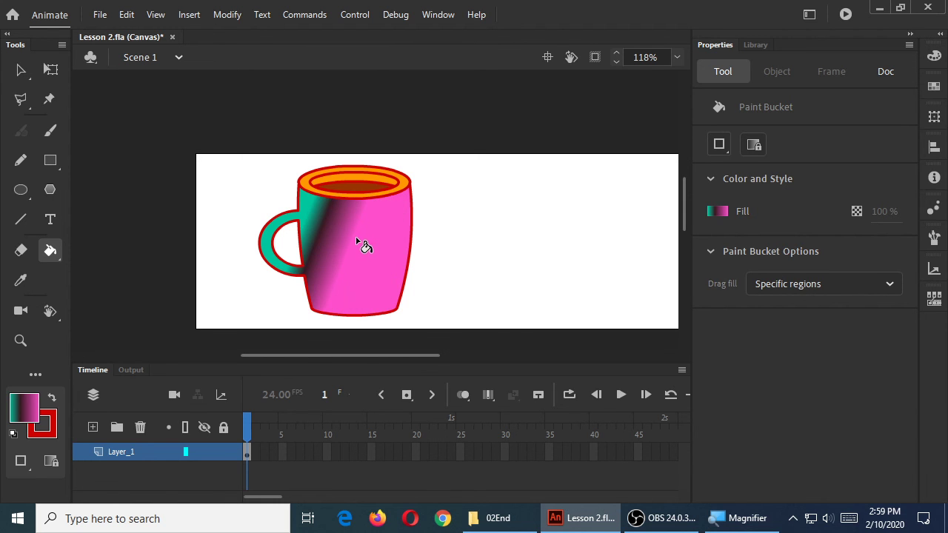
{"action": "key", "text": "ctrl+z"}
- Try applying the three-color gradient to the mug with a gradual and a sharper diagonal blend, undoing each fill
{"action": "left_click", "coordinate": [364, 250]}
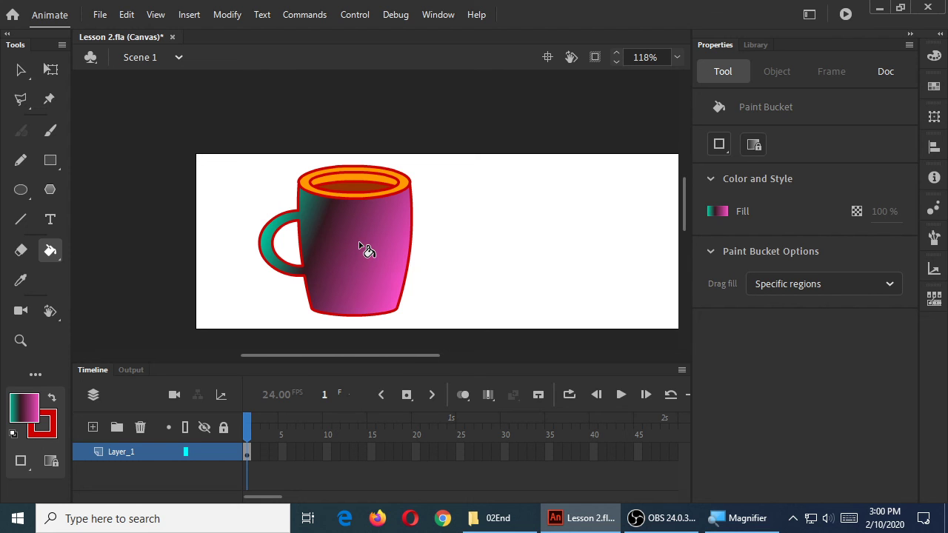
{"action": "key", "text": "ctrl+z"}
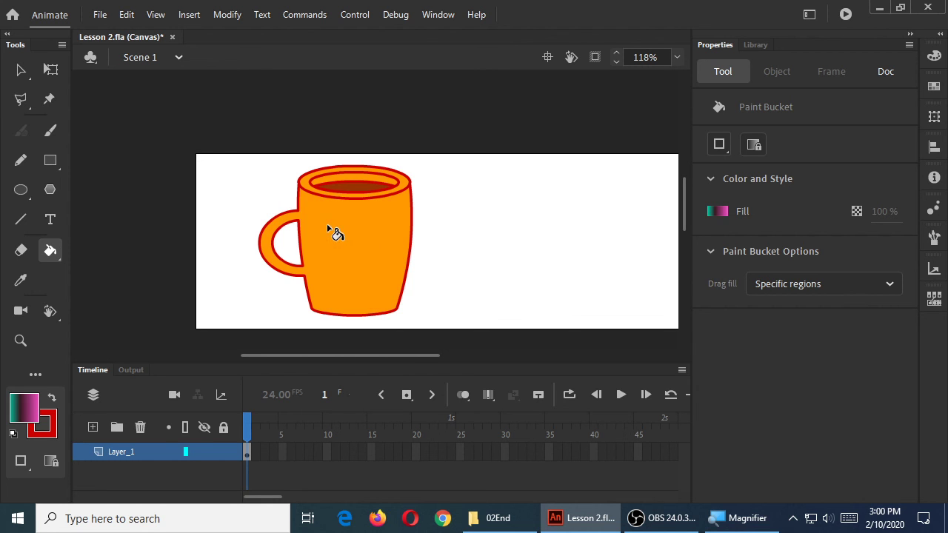
{"action": "left_click", "coordinate": [340, 237]}
{"action": "left_click", "coordinate": [363, 237]}
{"action": "mouse_move", "coordinate": [363, 238]}
{"action": "left_mouse_down"}
{"action": "mouse_move", "coordinate": [322, 229]}
{"action": "mouse_move", "coordinate": [333, 254]}
{"action": "mouse_move", "coordinate": [363, 245]}
{"action": "left_mouse_up"}
{"action": "left_click", "coordinate": [378, 238]}
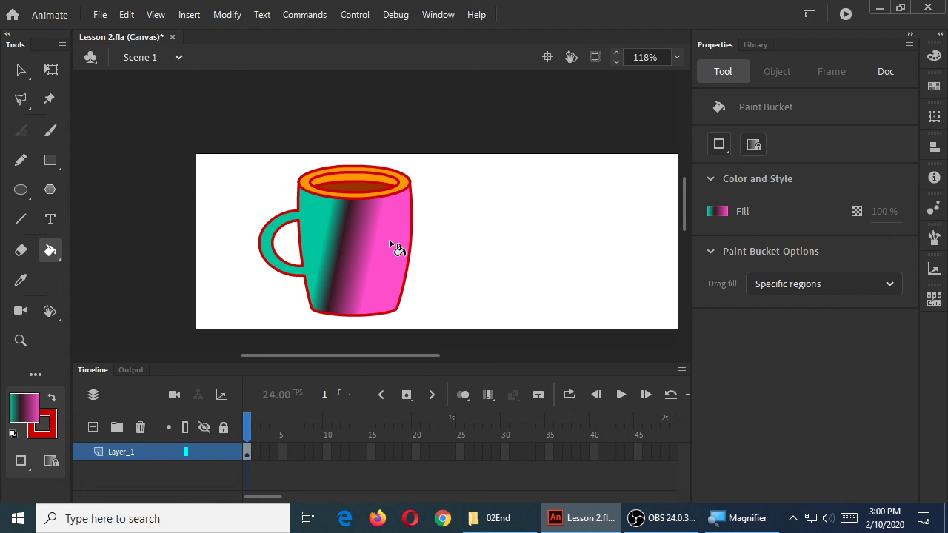
{"action": "key", "text": "ctrl+z"}
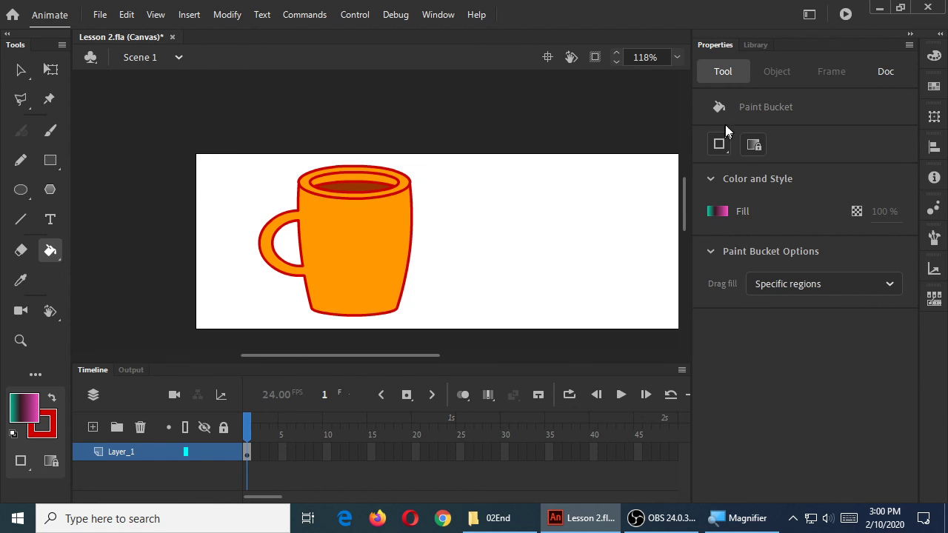
- Move the gradient's maroon middle stop slightly closer to the teal start stop
{"action": "left_click", "coordinate": [933, 56]}
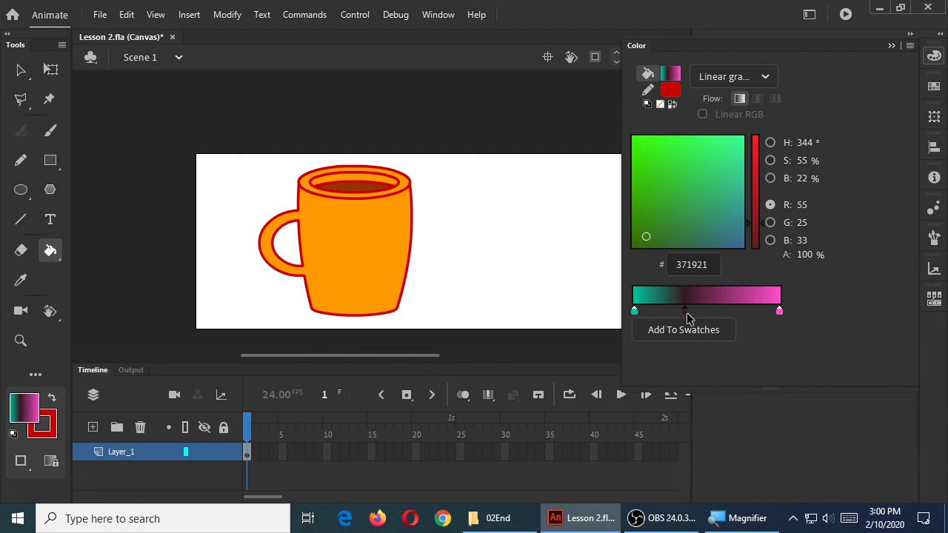
{"action": "mouse_move", "coordinate": [687, 313]}
{"action": "left_mouse_down"}
{"action": "mouse_move", "coordinate": [703, 308]}
{"action": "mouse_move", "coordinate": [694, 304]}
{"action": "left_mouse_up"}
{"action": "left_click", "coordinate": [697, 309]}
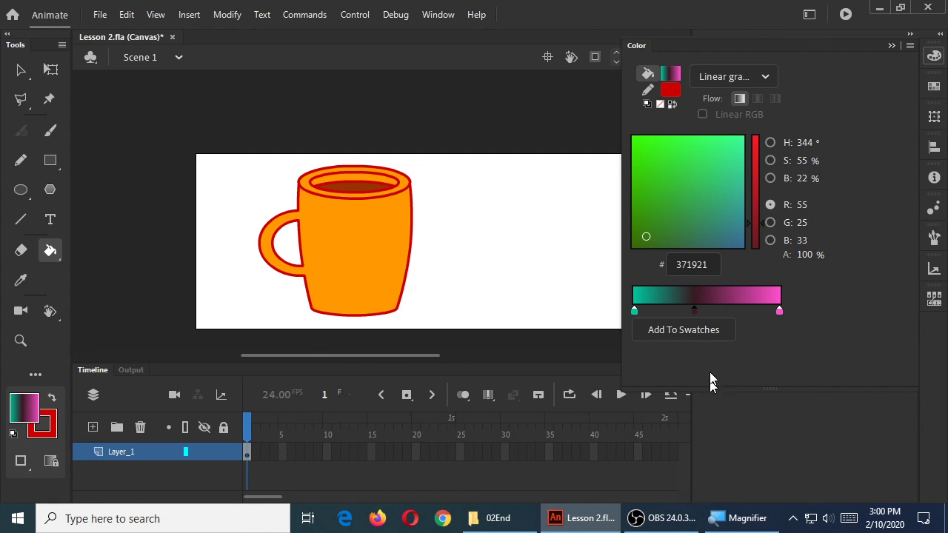
{"action": "left_click_drag", "start_coordinate": [699, 312], "coordinate": [679, 316]}
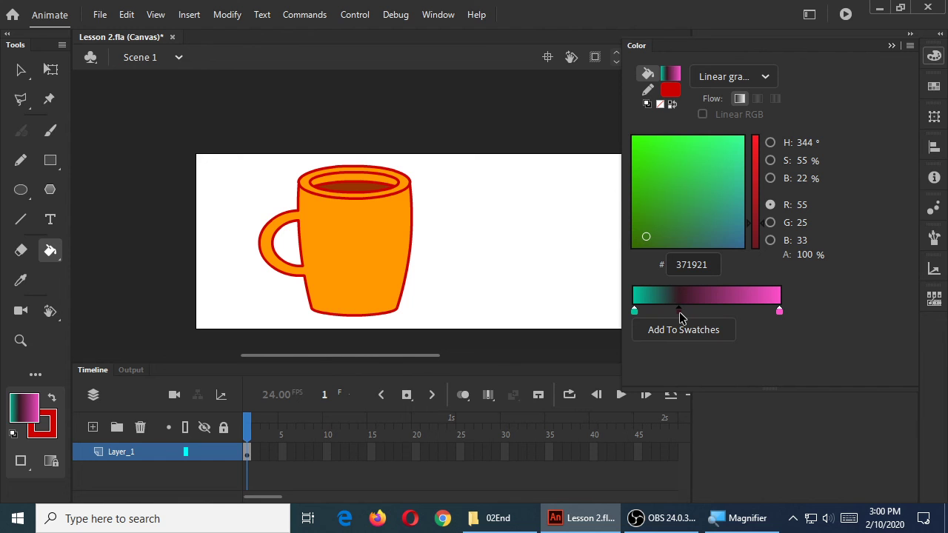
- Change the gradient's middle stop to bright green #00FF66 and its start stop to dark green #009900
{"action": "left_click", "coordinate": [680, 311]}
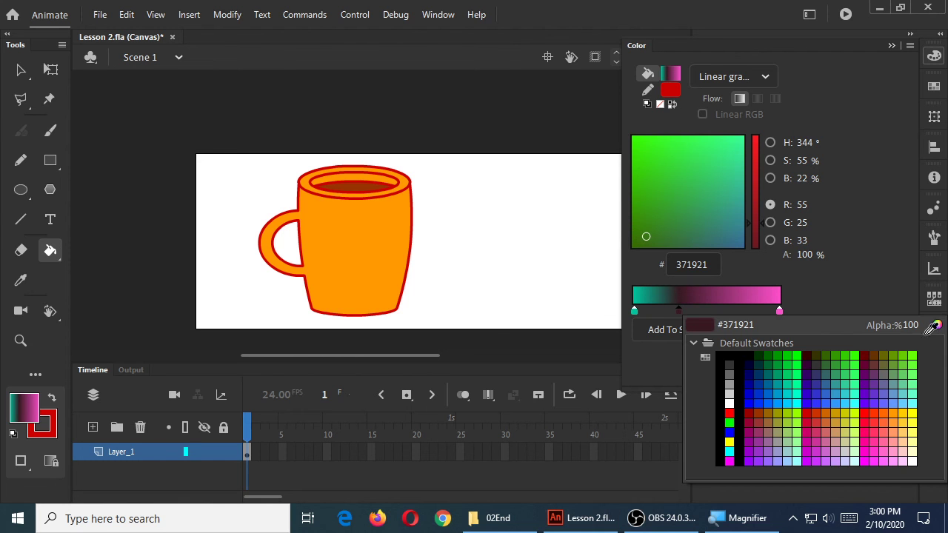
{"action": "left_click", "coordinate": [805, 359]}
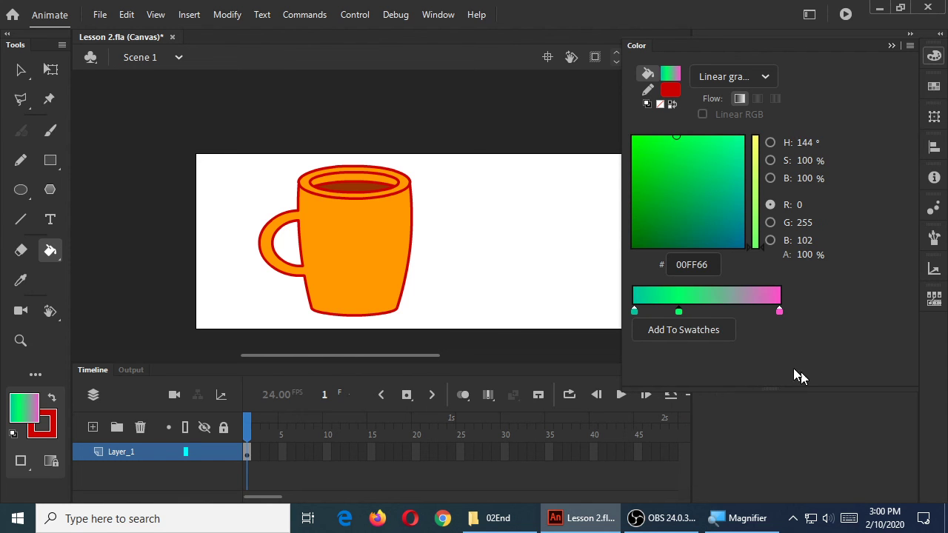
{"action": "left_click", "coordinate": [634, 312]}
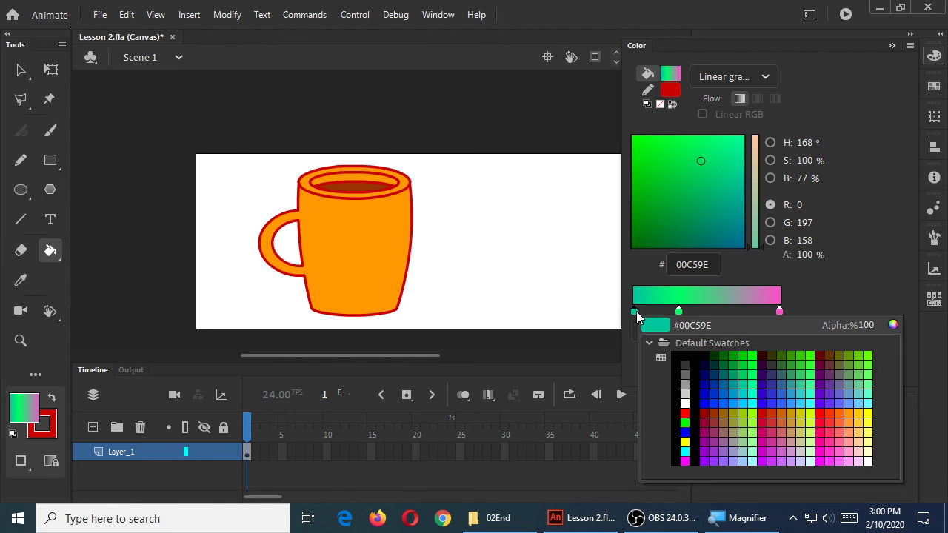
{"action": "left_click", "coordinate": [734, 355]}
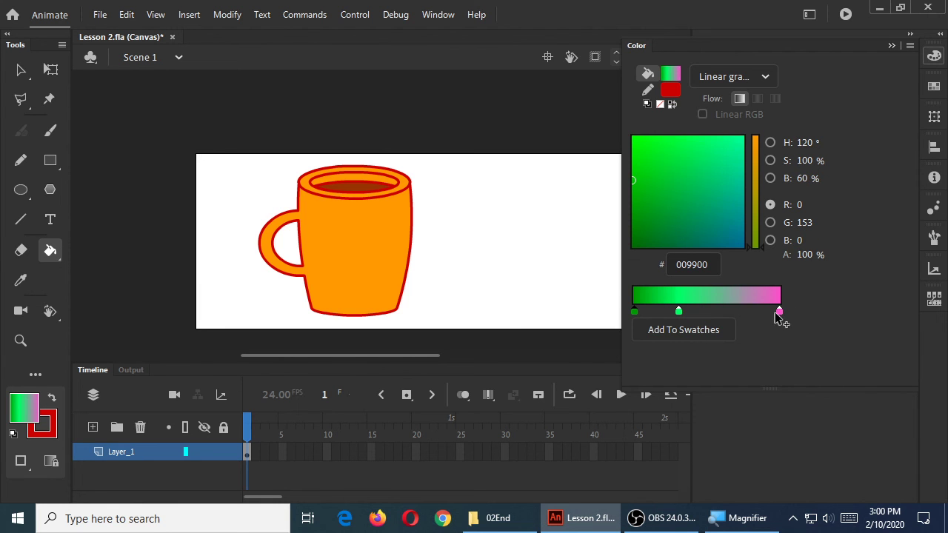
- Open the color swatches for the gradient's pink end stop, and dismiss the Adobe Animate crash report without sending it
{"action": "left_click", "coordinate": [779, 312]}
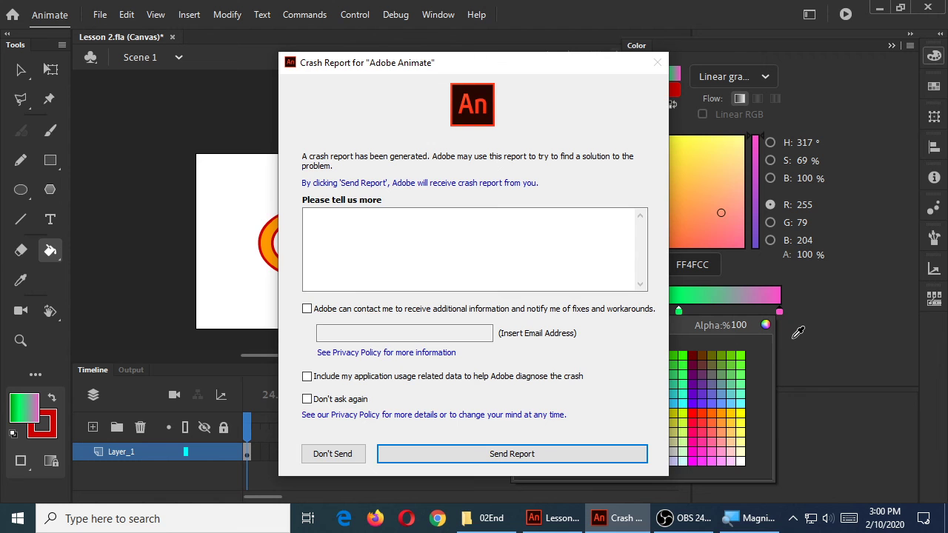
{"action": "left_click", "coordinate": [348, 452]}
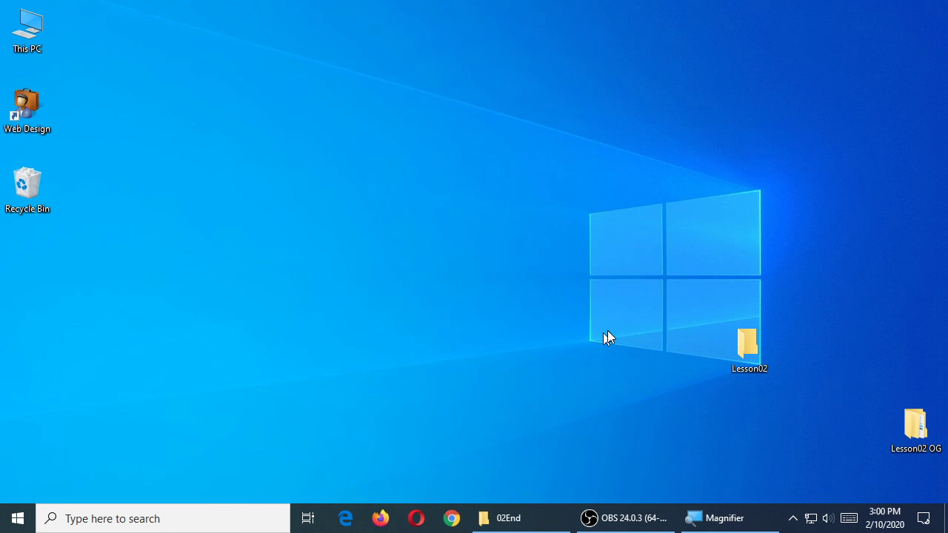